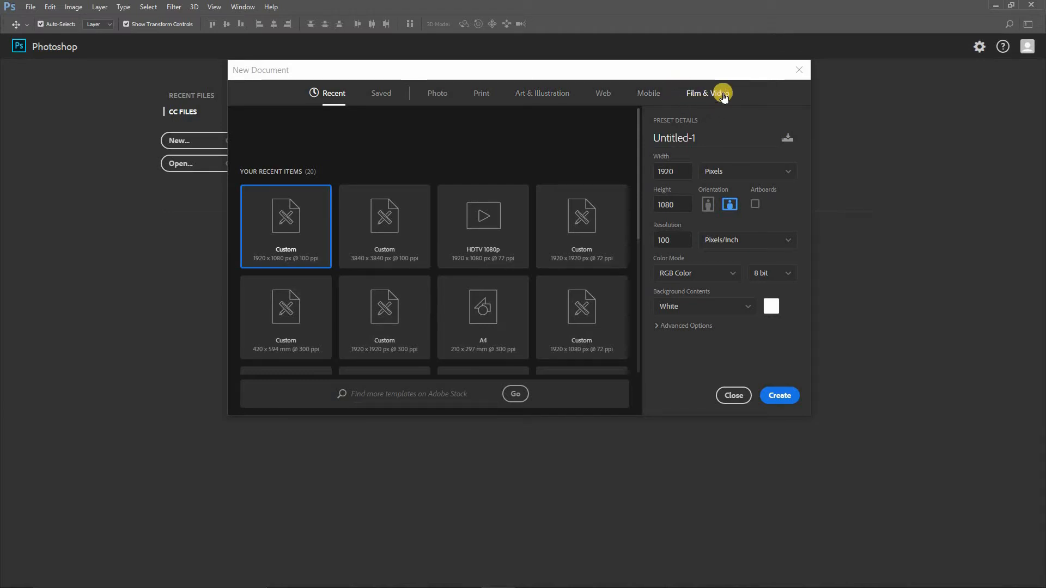
- Create a new document from the HDTV 1080p film and video preset with the resolution set to 100 pixels/inch
click(723, 96)
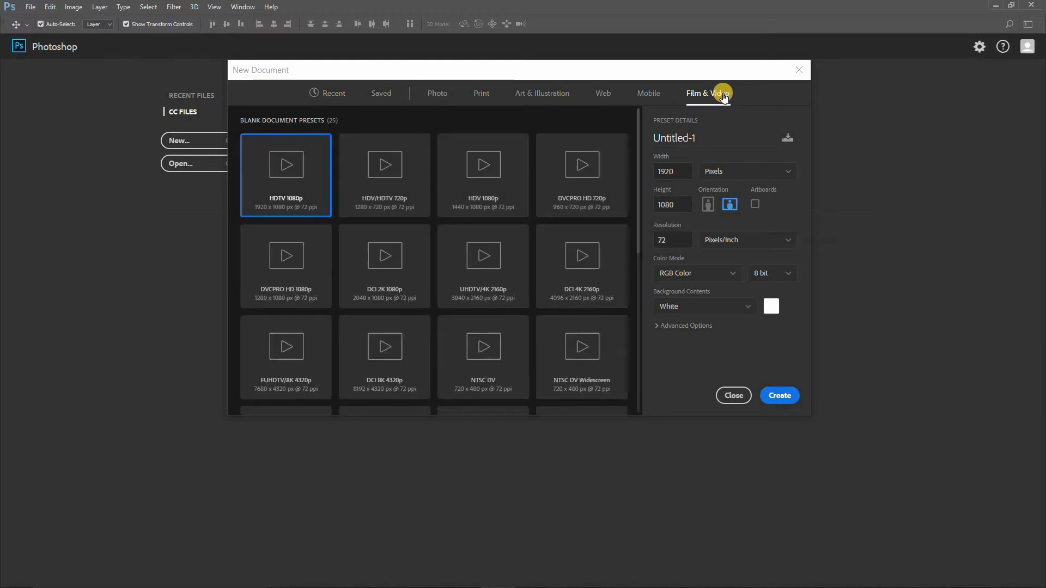
click(290, 202)
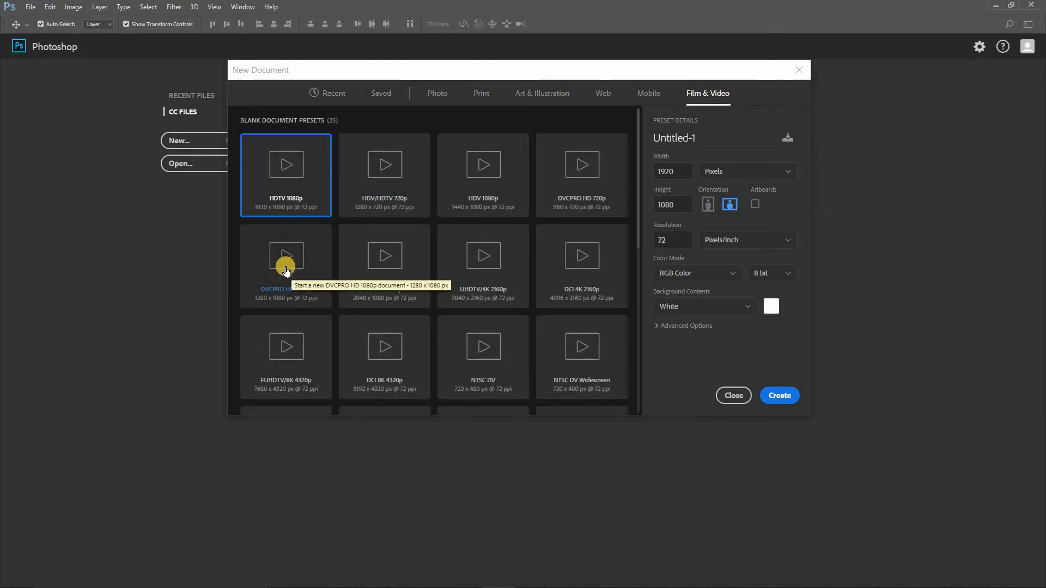
double_click(674, 239)
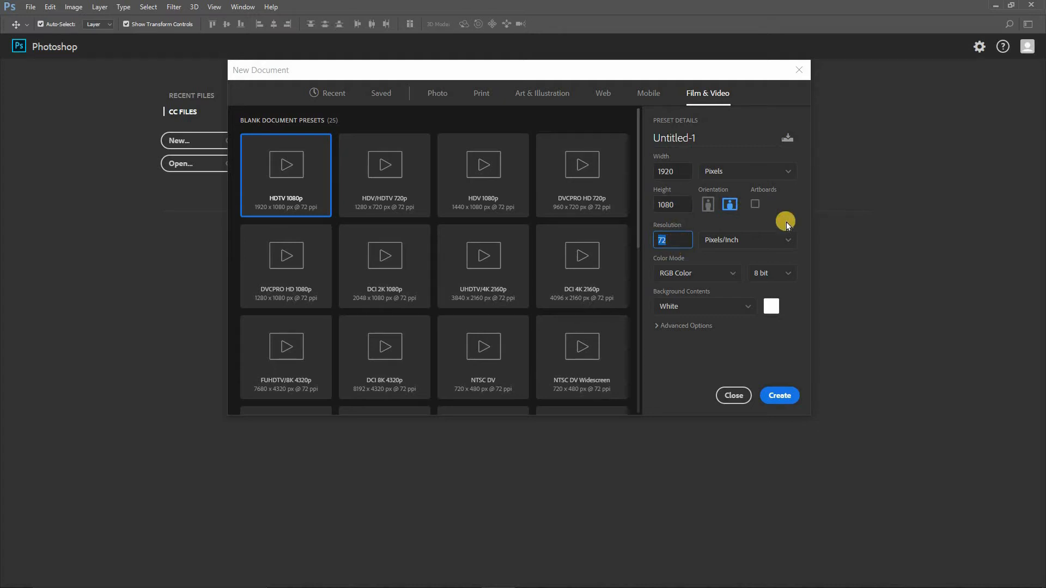
click(724, 224)
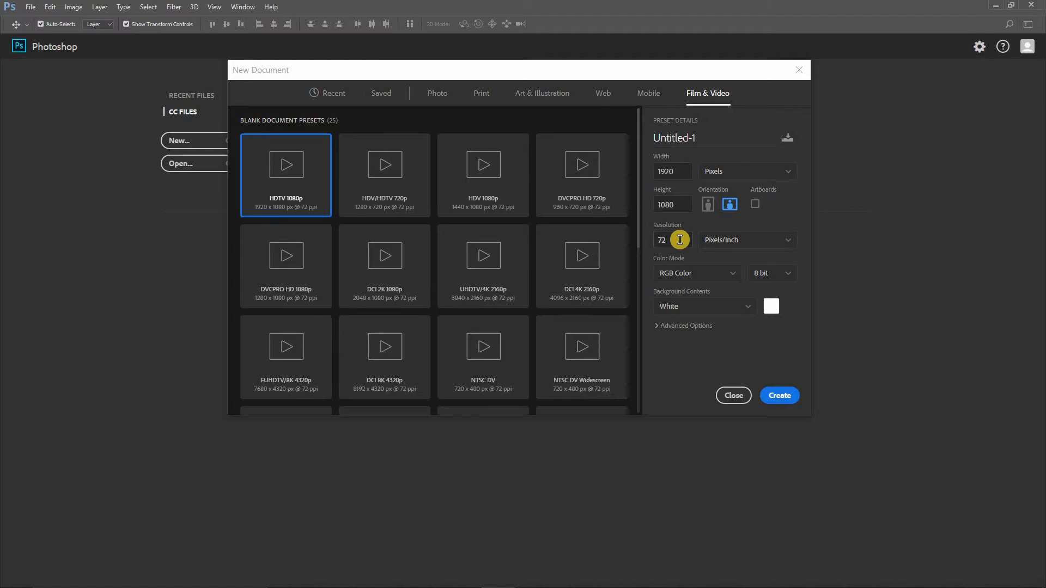
click(685, 241)
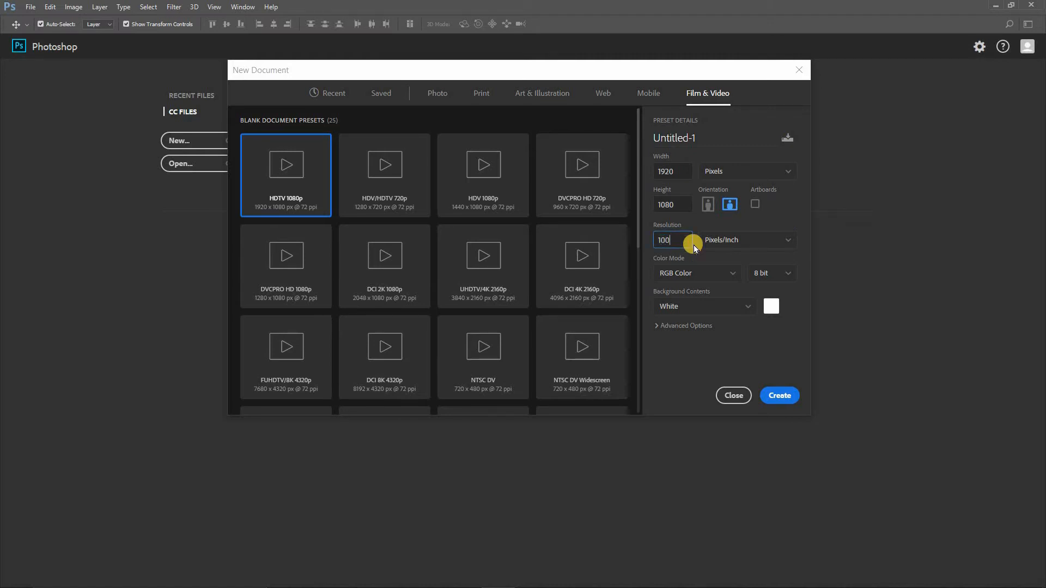
click(783, 396)
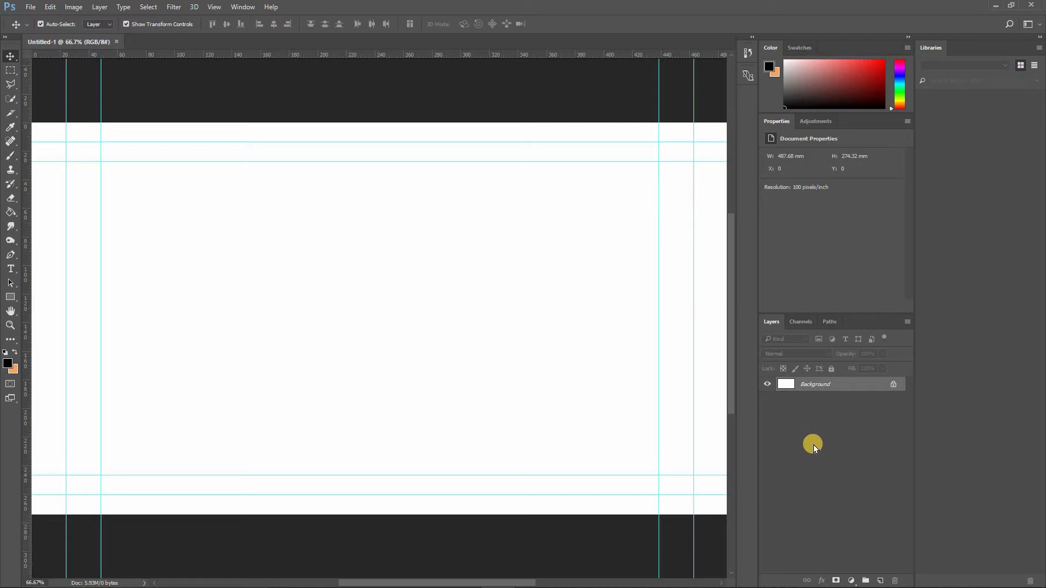
- Reset the Essentials workspace to its default layout
click(242, 7)
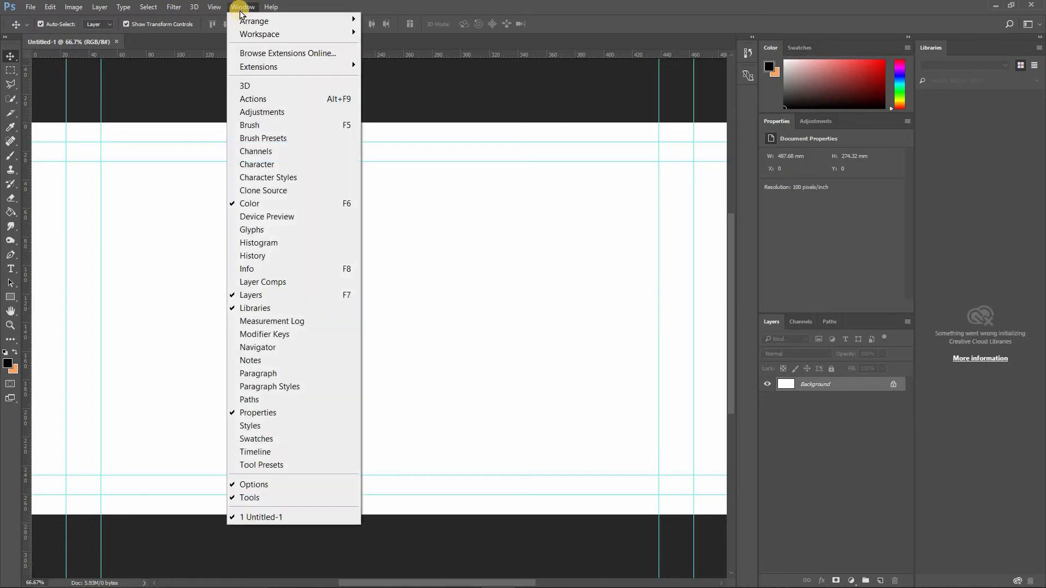
mouse_move(313, 33)
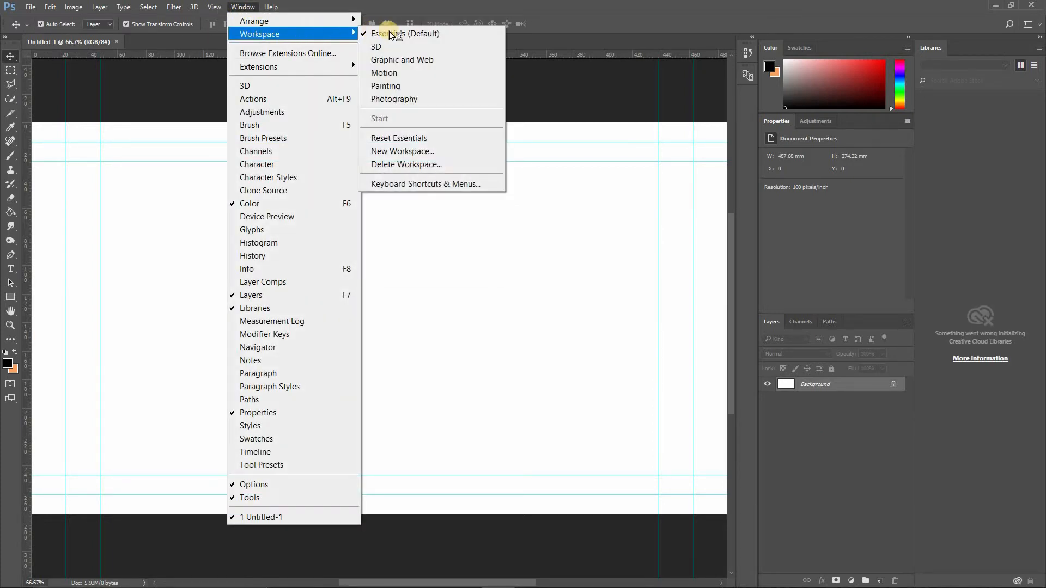
click(408, 137)
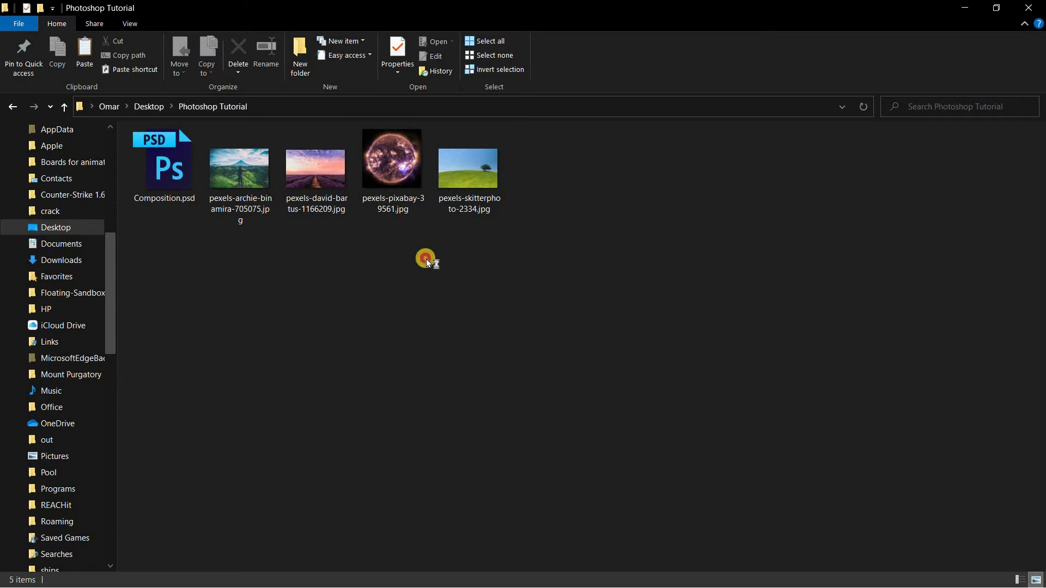
- Place the four pexels JPG photos from the Photoshop Tutorial folder into the document as separate layers at their default size
drag(508, 264, 131, 130)
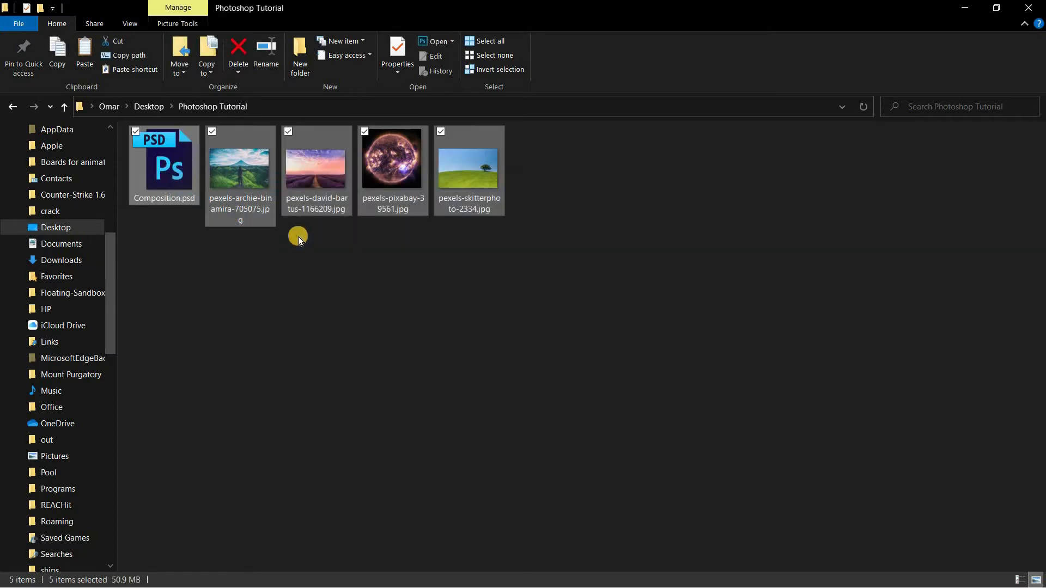
ctrl+click(174, 171)
drag(215, 223, 358, 284)
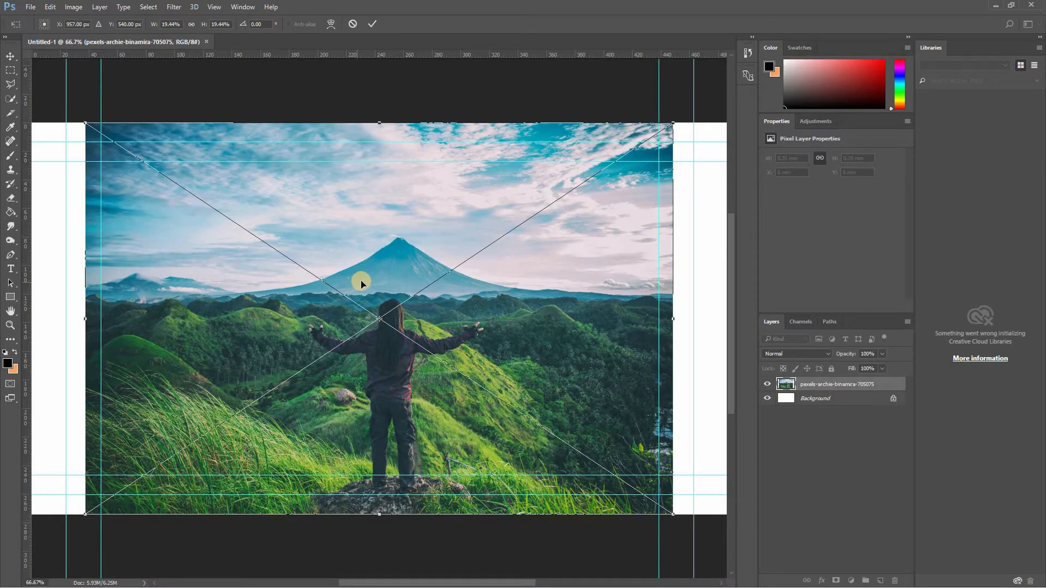
click(375, 25)
click(376, 26)
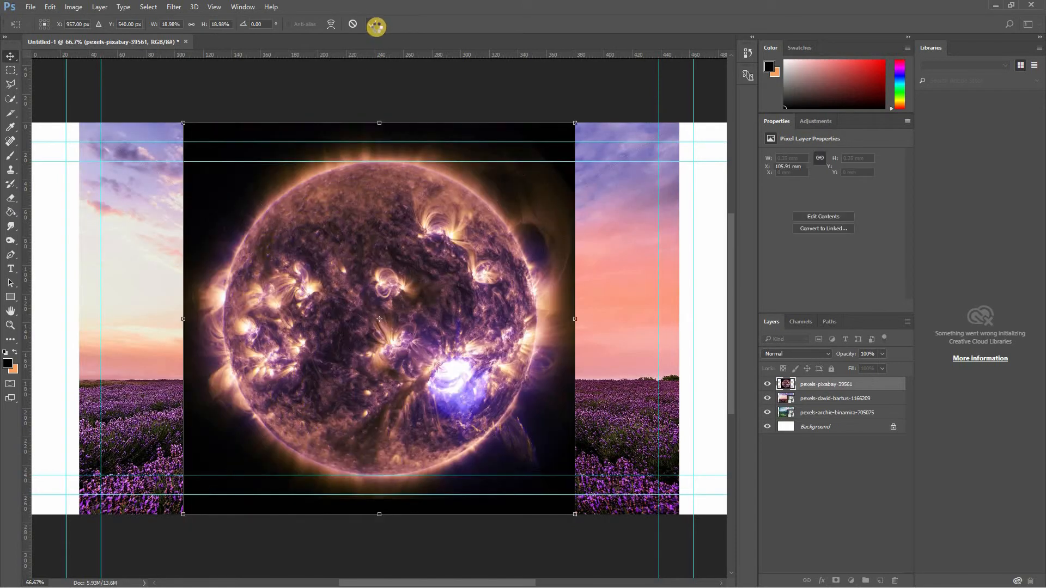
click(376, 25)
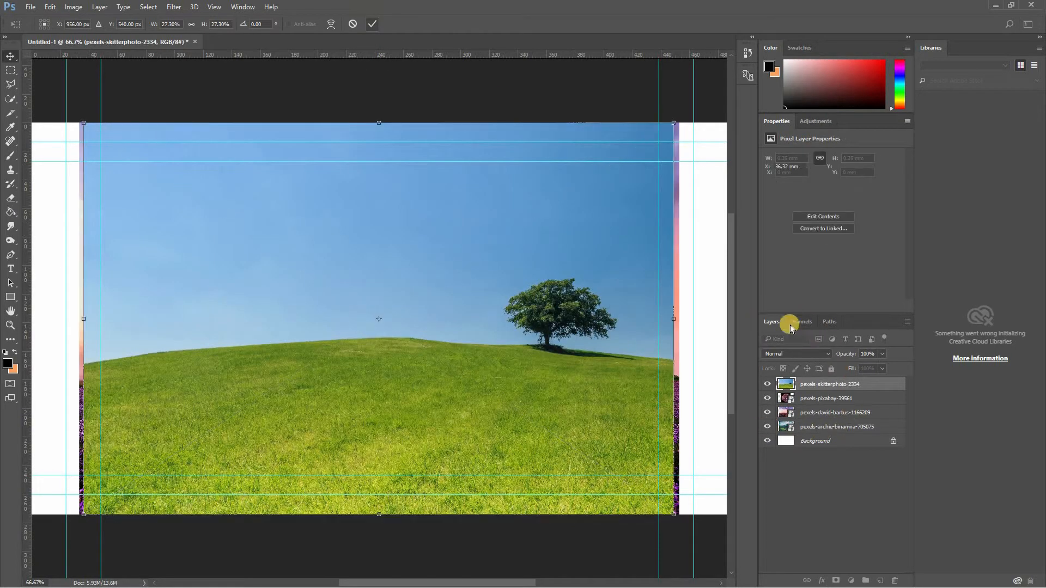
key(Return)
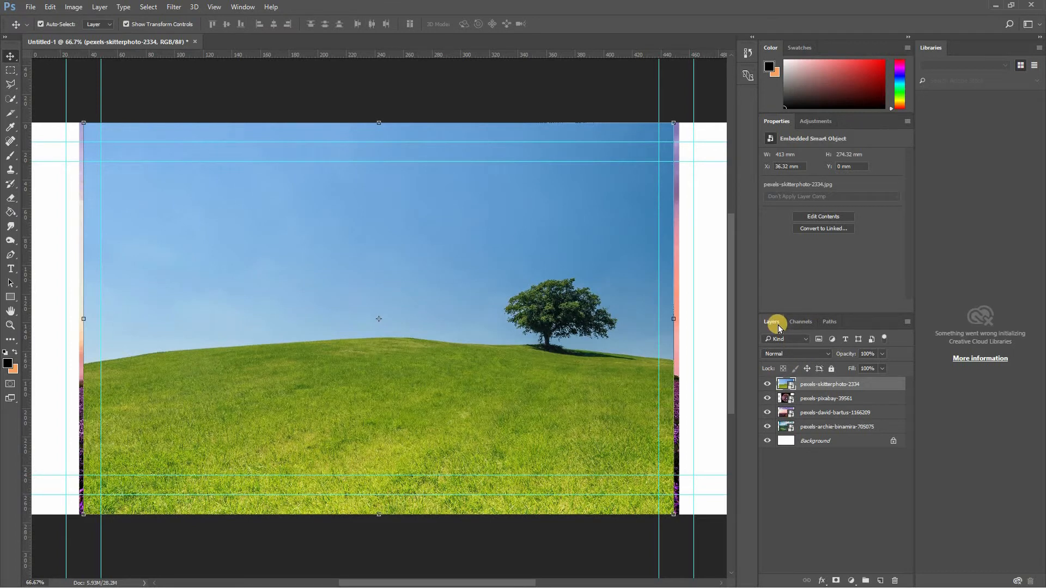
click(241, 8)
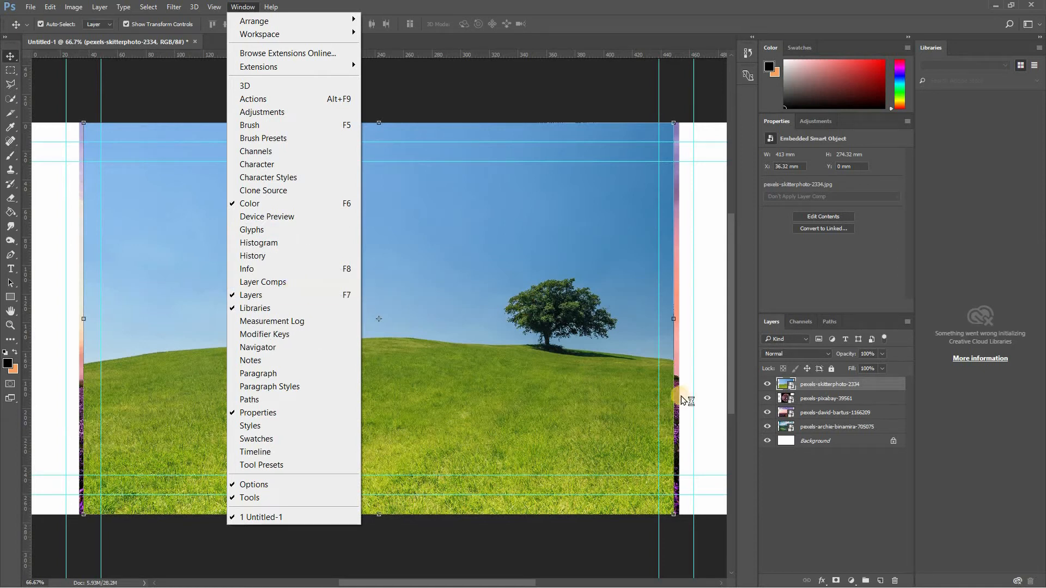
click(748, 386)
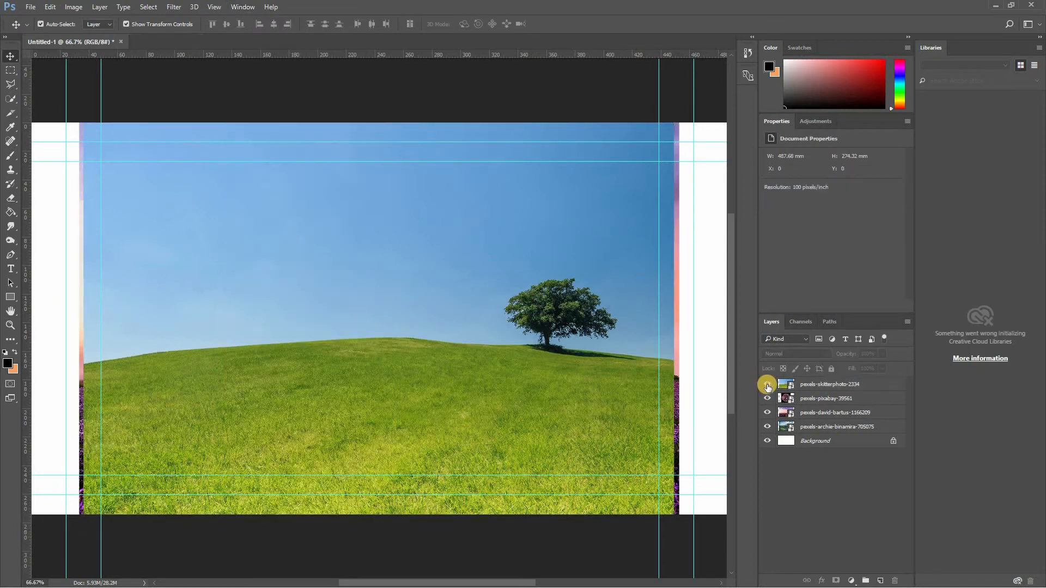
- Hide the pexels-skitterphoto-2334 and pexels-pixabay-39561 layers, and move pexels-skitterphoto-2334 directly above the Background layer
click(768, 384)
click(767, 398)
click(767, 413)
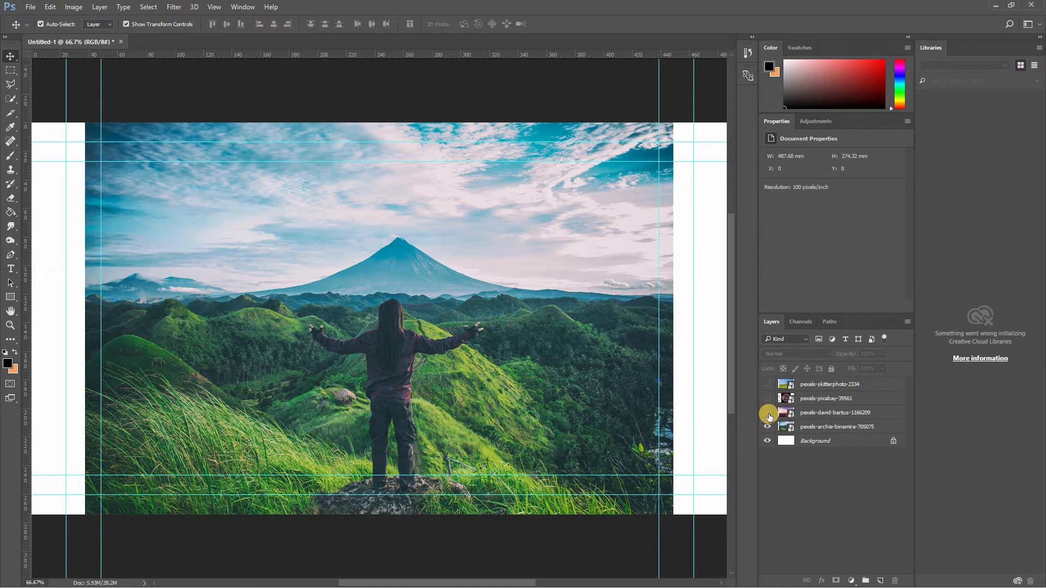
click(767, 412)
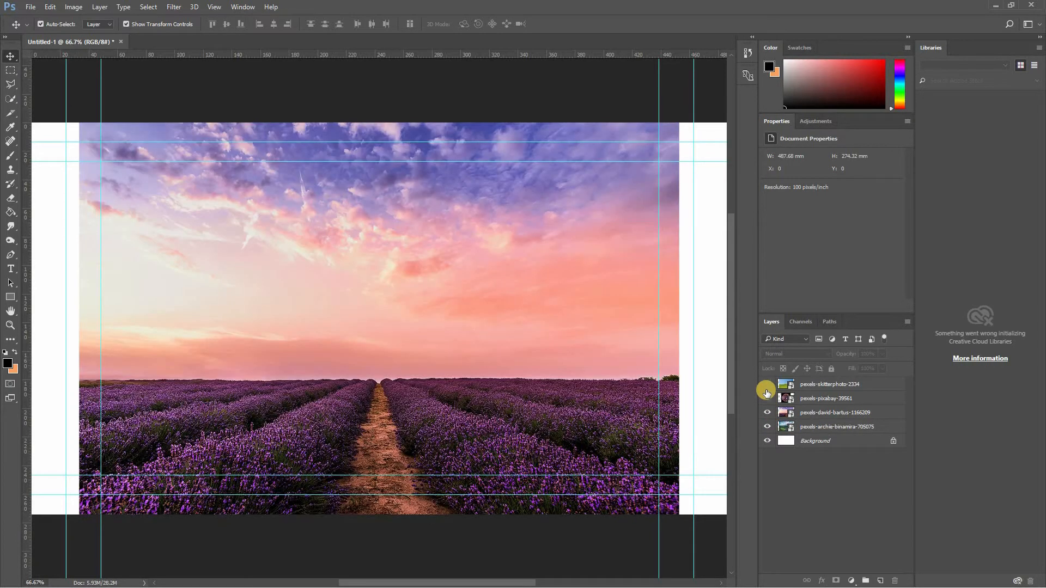
click(767, 389)
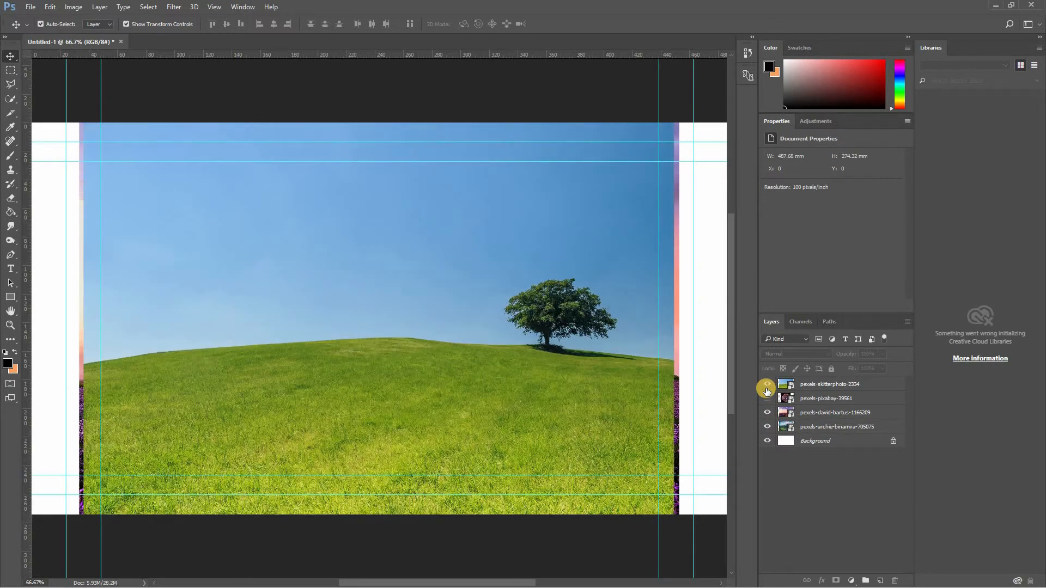
click(767, 386)
drag(790, 387, 789, 430)
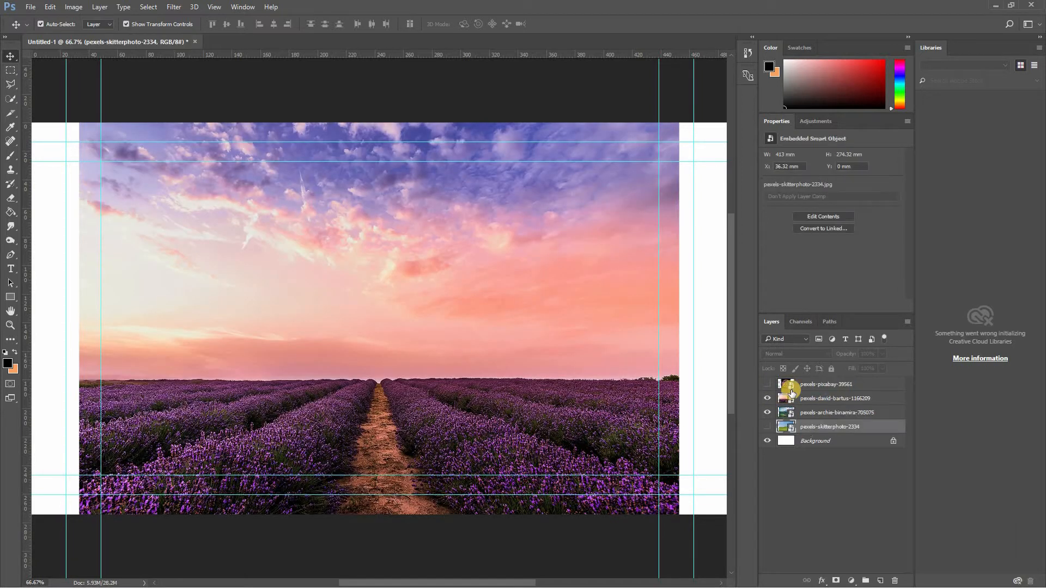
- Toggle the visibility of the four photo layers individually to examine which image each one holds, leaving all four shown
click(790, 396)
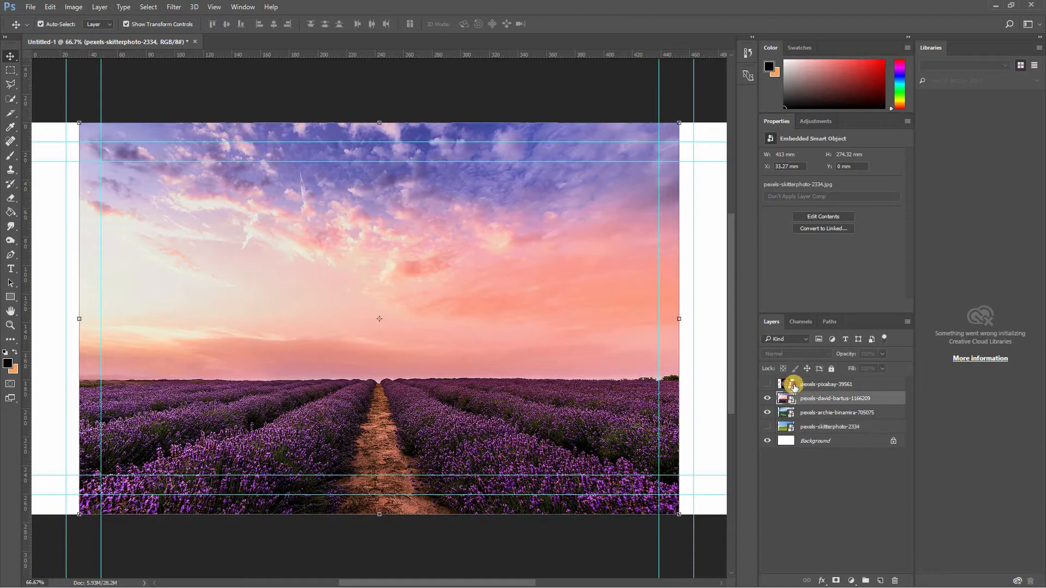
click(768, 386)
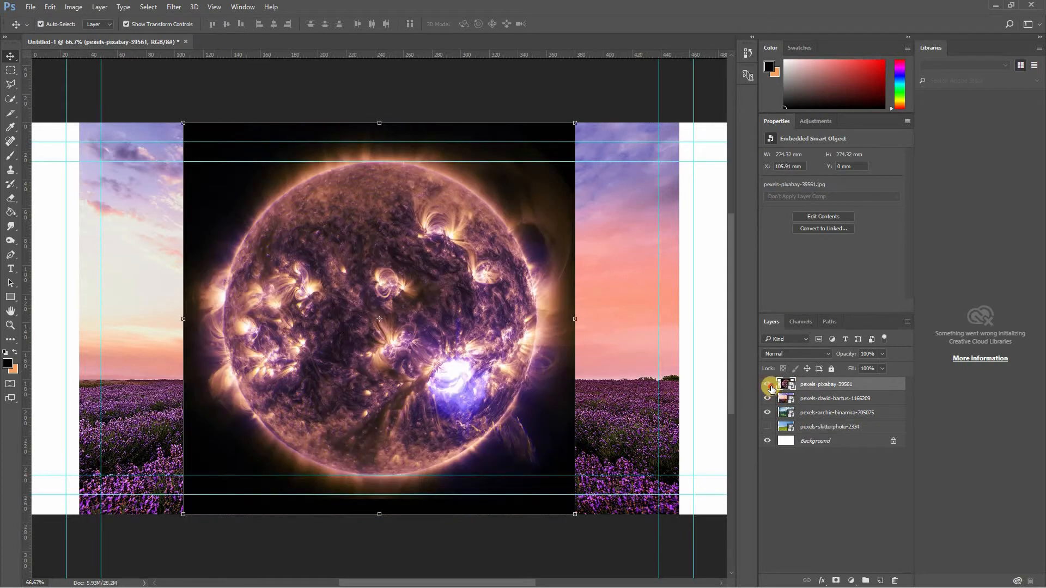
click(770, 401)
click(768, 427)
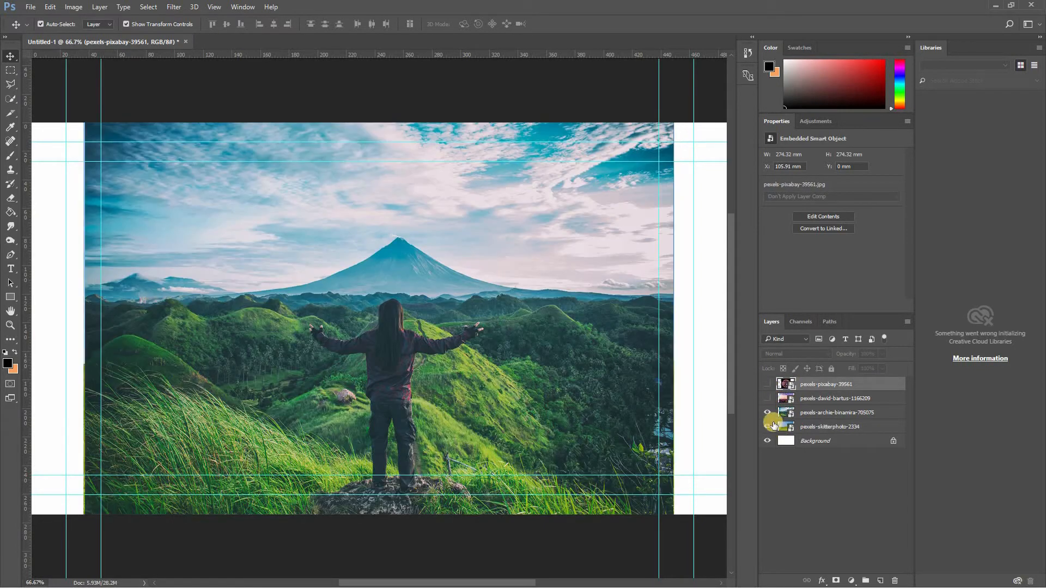
click(768, 414)
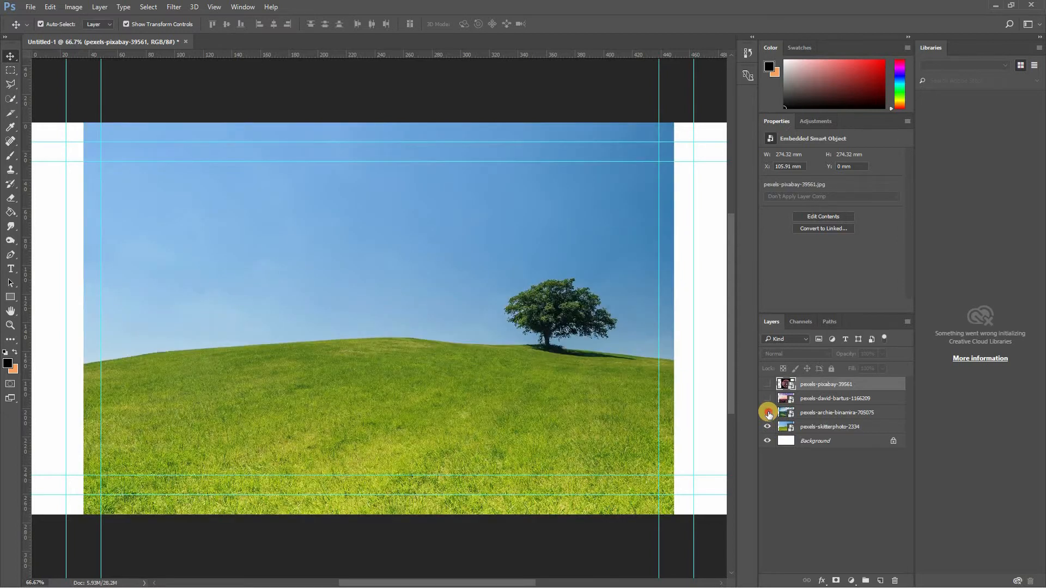
click(769, 415)
click(767, 428)
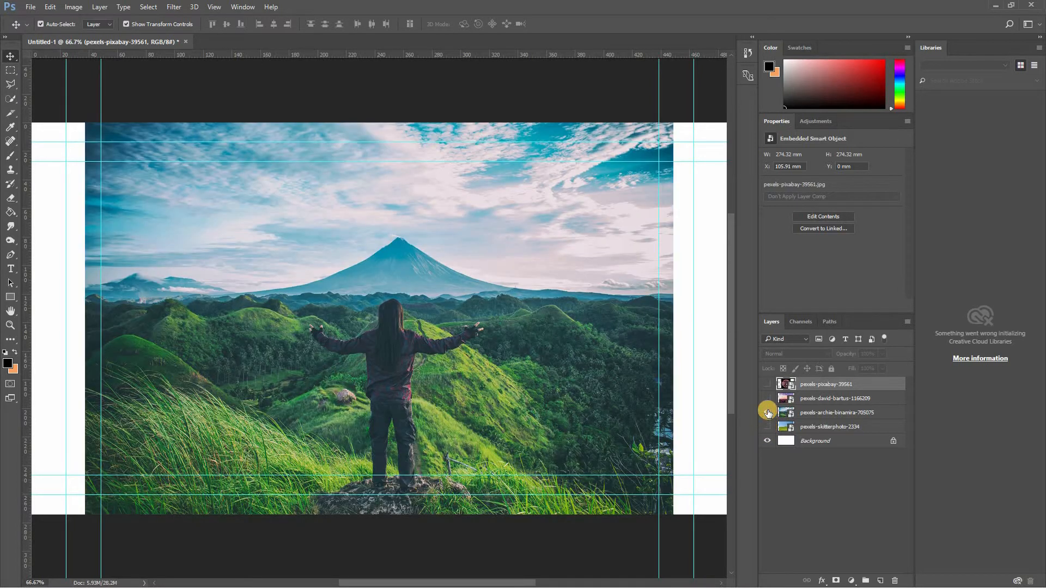
click(767, 427)
click(768, 412)
click(767, 398)
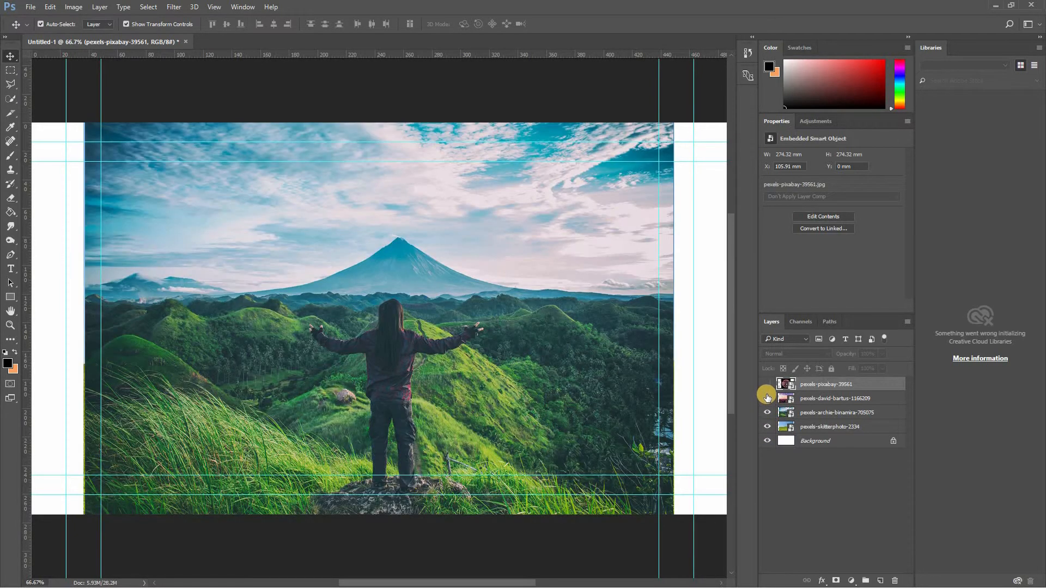
click(768, 386)
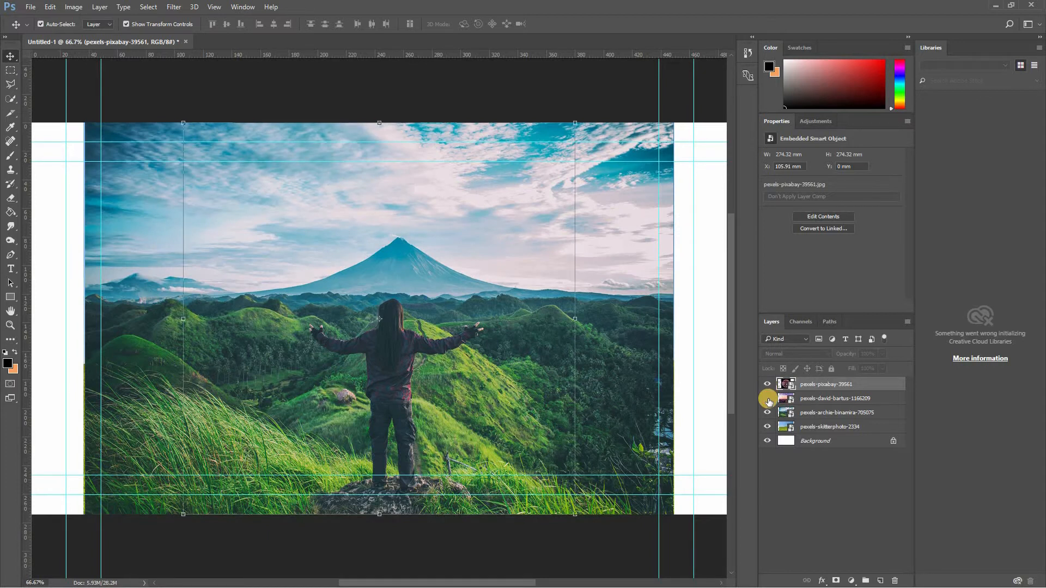
click(767, 399)
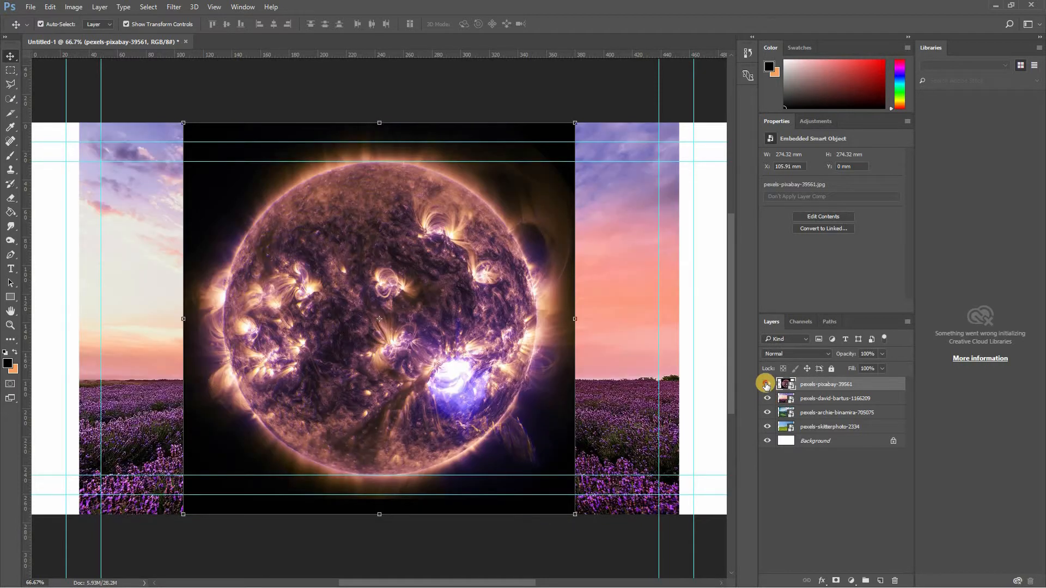
- Hide the upper three photo layers from the top down and show them again to examine how each covers the one below
click(766, 386)
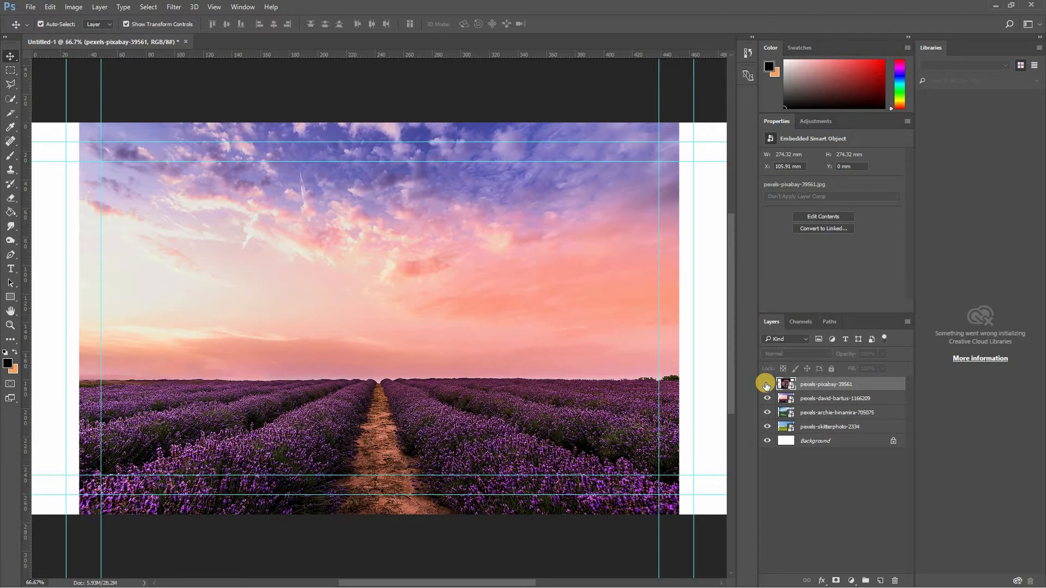
click(767, 393)
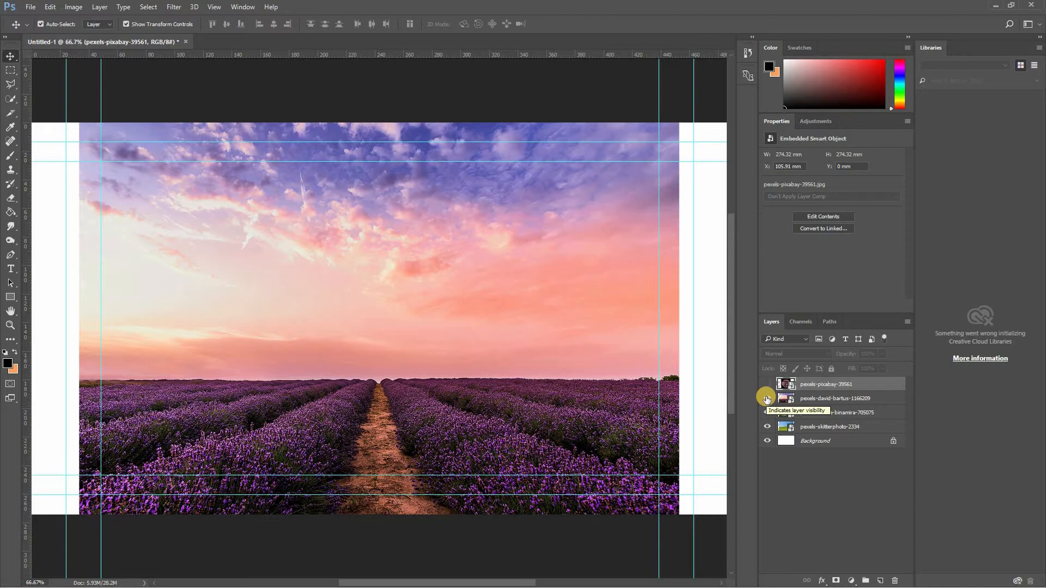
click(767, 400)
click(768, 413)
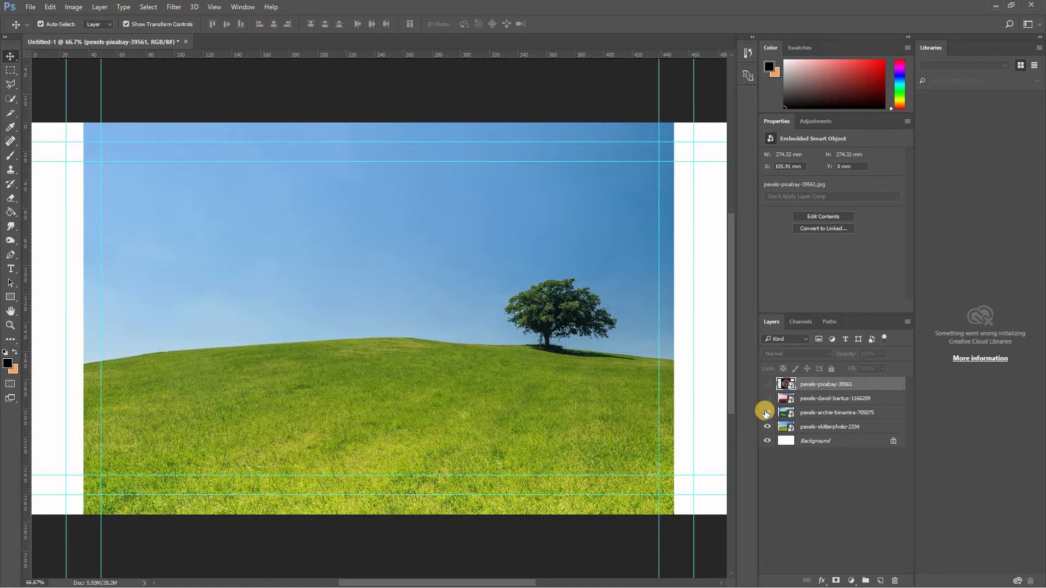
click(766, 412)
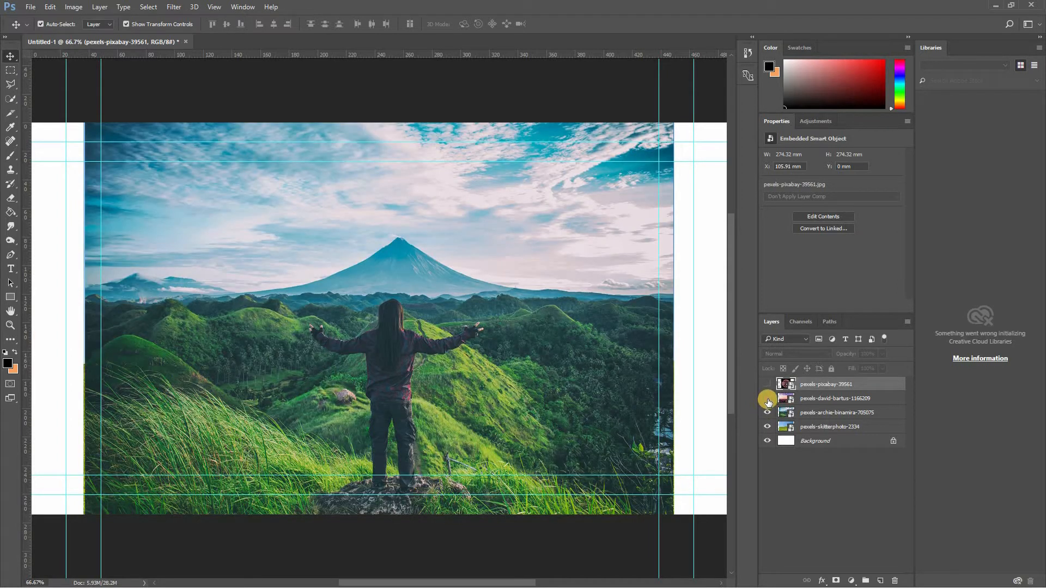
click(767, 399)
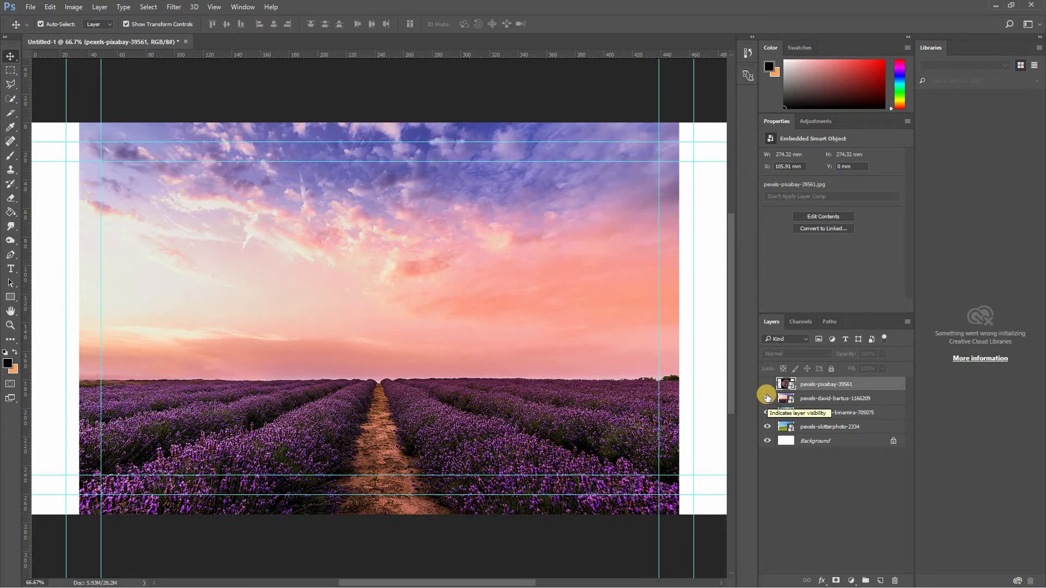
click(767, 385)
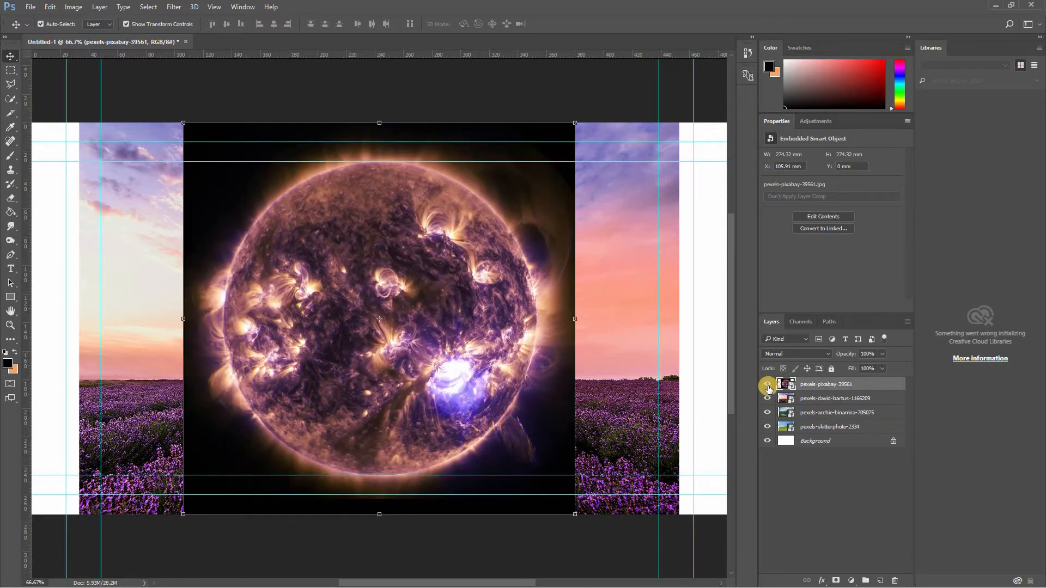
- Hide the three photo layers above pexels-skitterphoto-2334 and select that grass-and-tree layer
drag(767, 392, 779, 436)
click(787, 430)
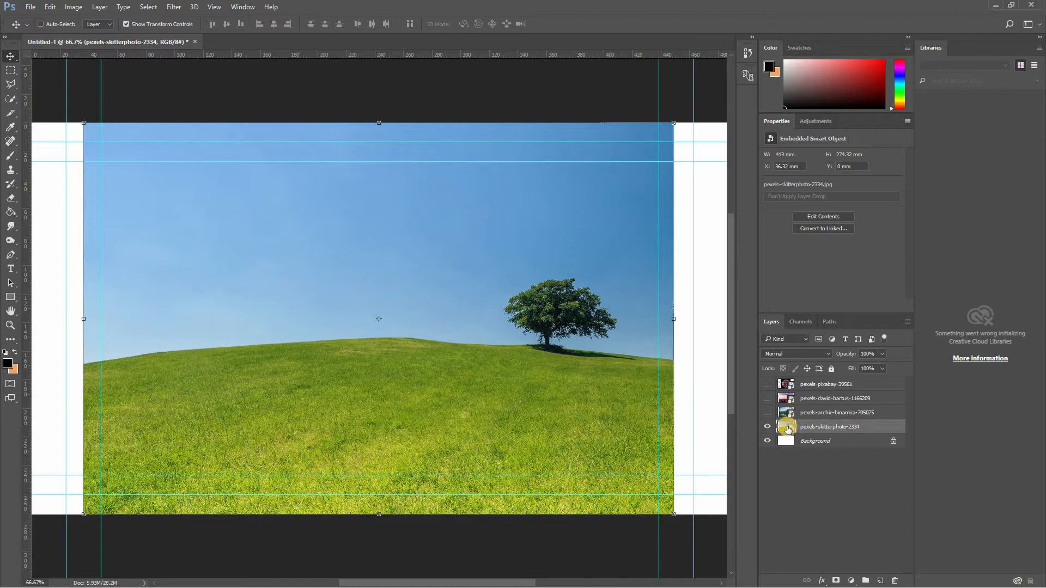
- Select the whole blue sky around the tree and above the hill on pexels-skitterphoto-2334 using Quick Selection
key(ctrl)
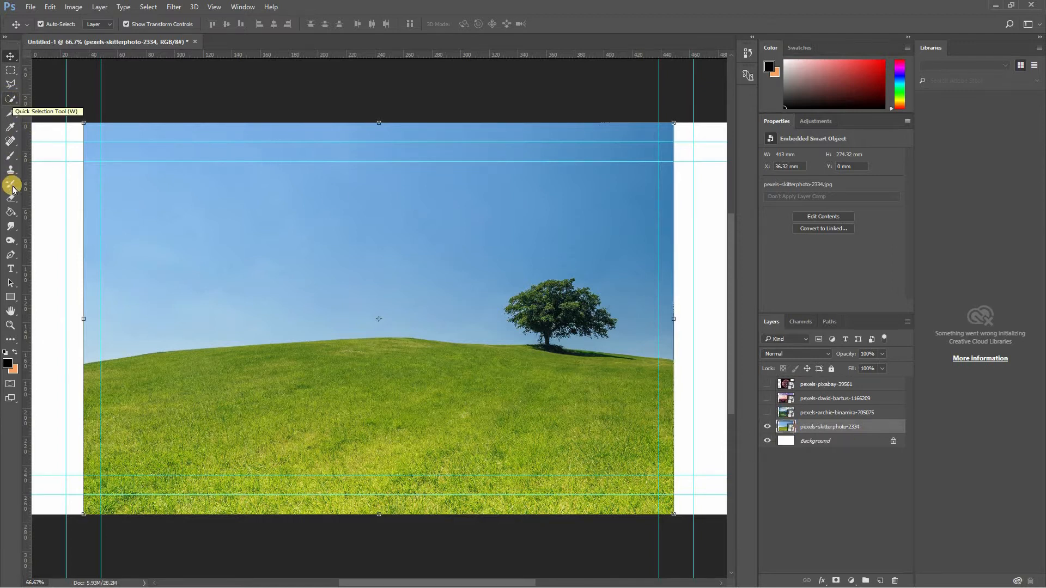
click(12, 100)
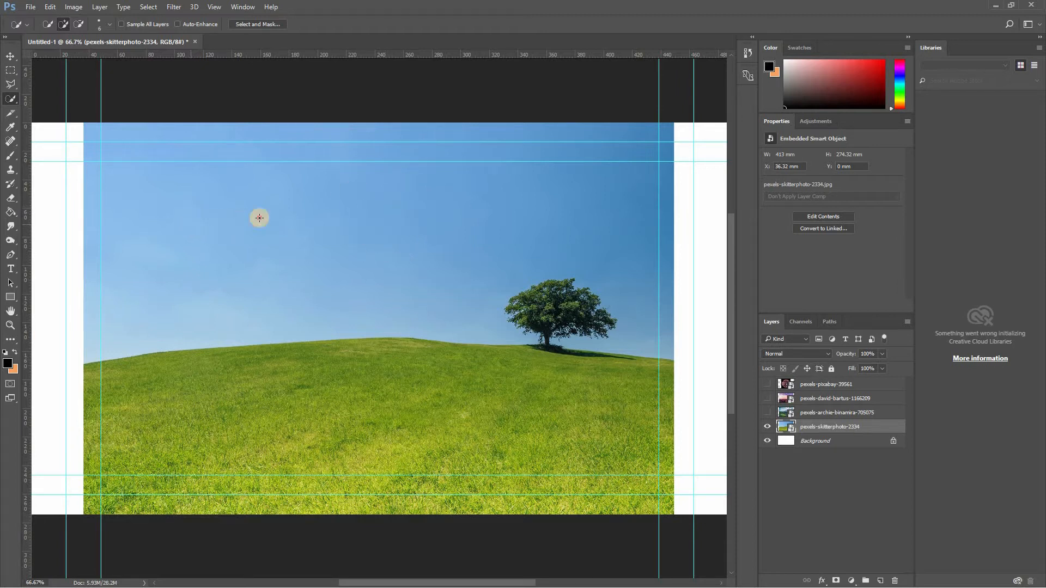
click(361, 222)
key(ctrl+d)
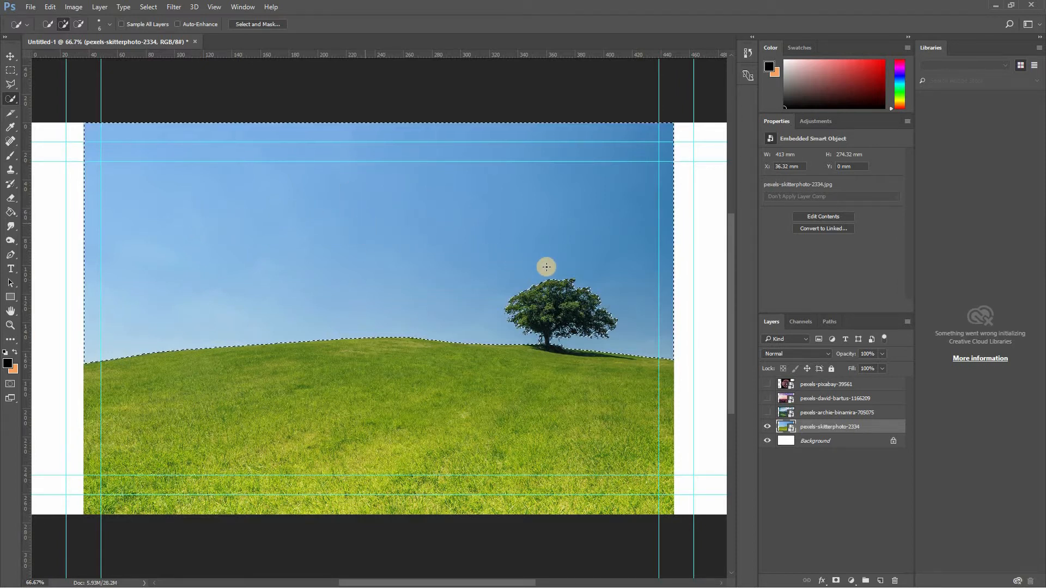
mouse_move(236, 209)
mouse_down()
mouse_move(517, 206)
mouse_move(517, 227)
mouse_move(265, 269)
mouse_move(383, 260)
mouse_up()
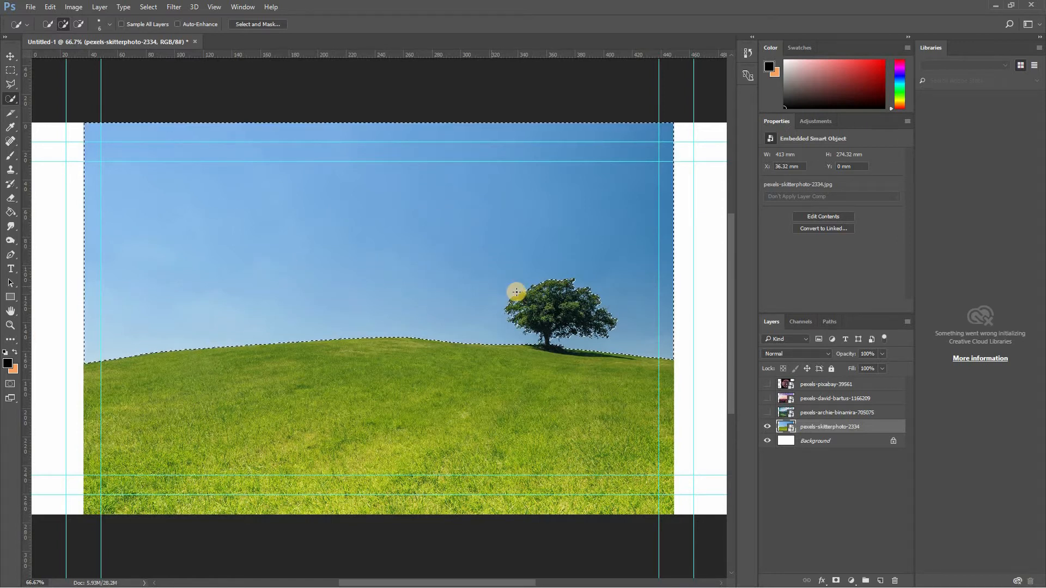
- Subtract the leaf tips at the left edge of the tree crown from the sky selection using Quick Selection
key(z)
click(589, 322)
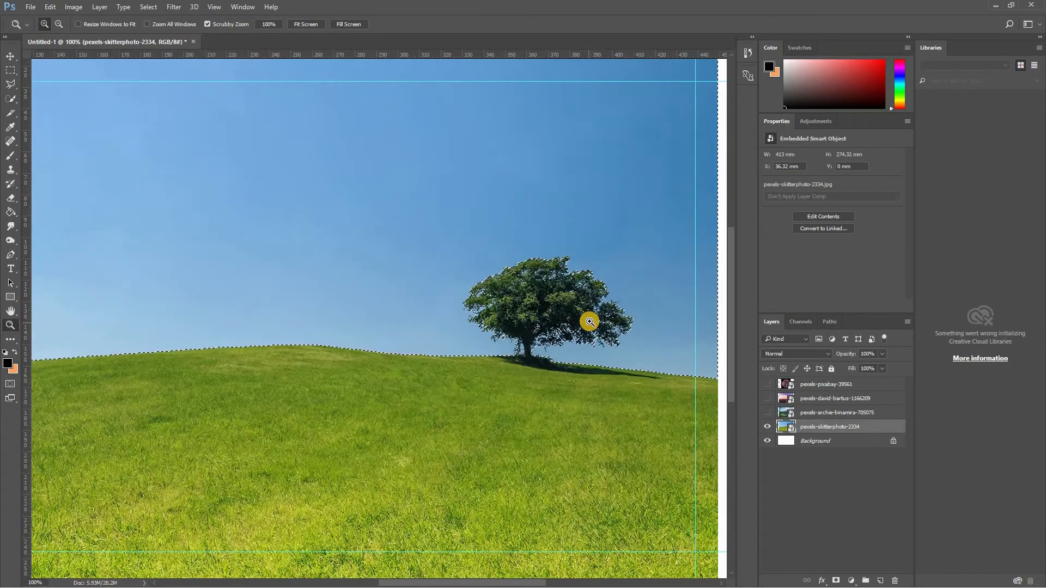
click(589, 323)
scroll(586, 322, down, 2)
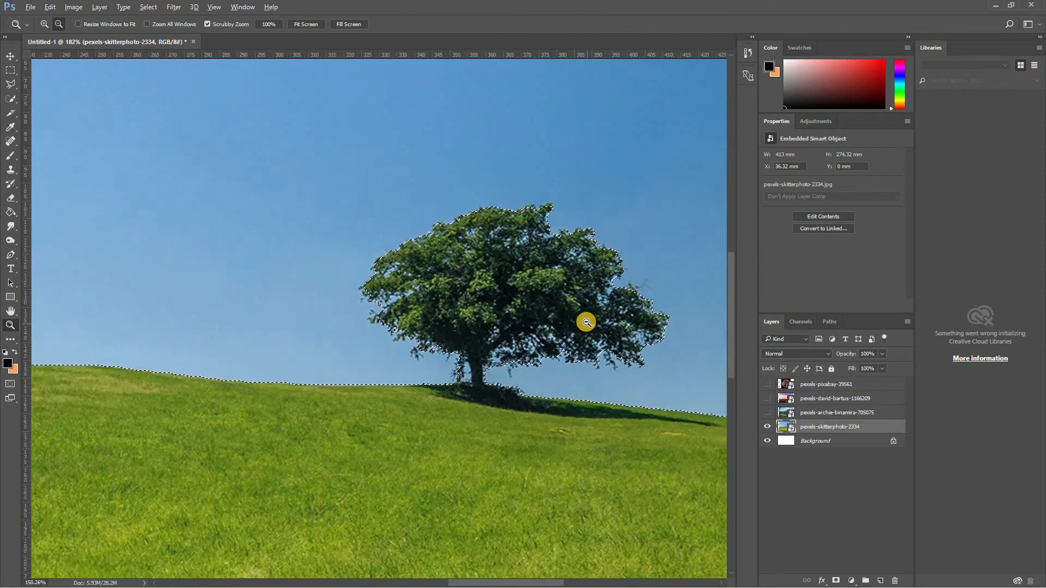
scroll(586, 322, up, 5)
scroll(586, 322, down, 4)
scroll(586, 322, down, 2)
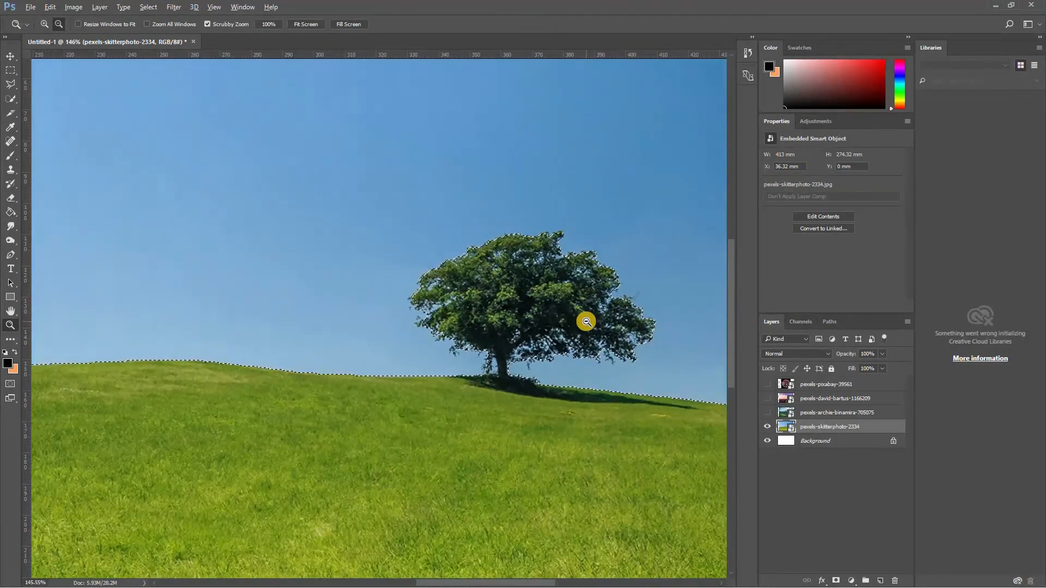
scroll(583, 319, up, 4)
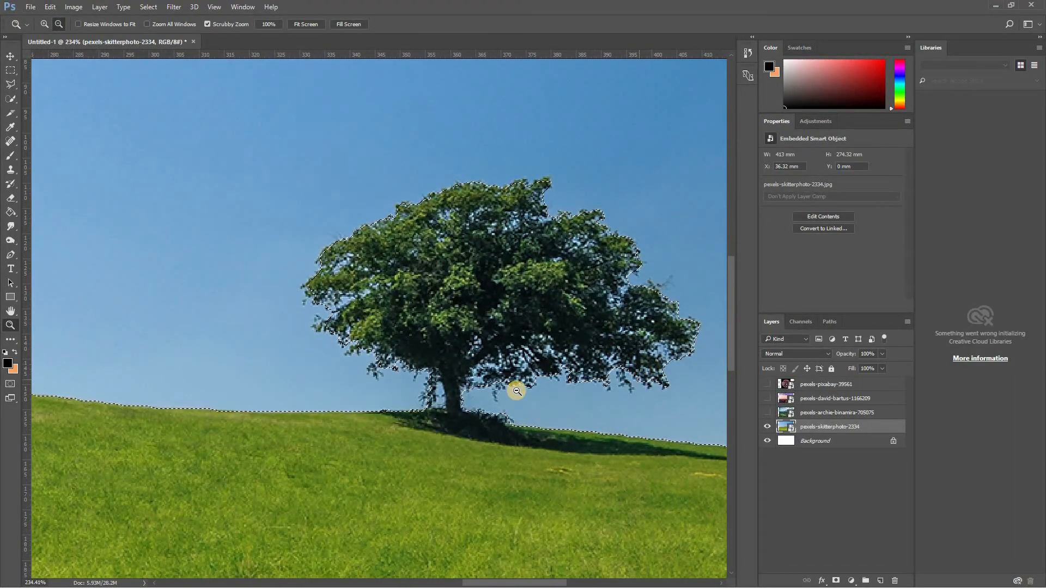
scroll(434, 397, up, 1)
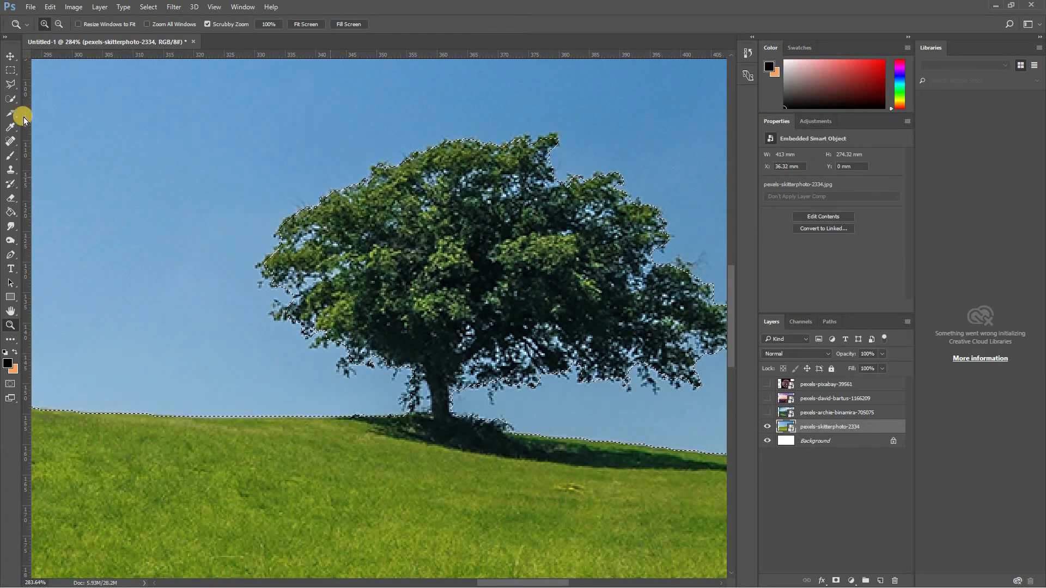
click(11, 99)
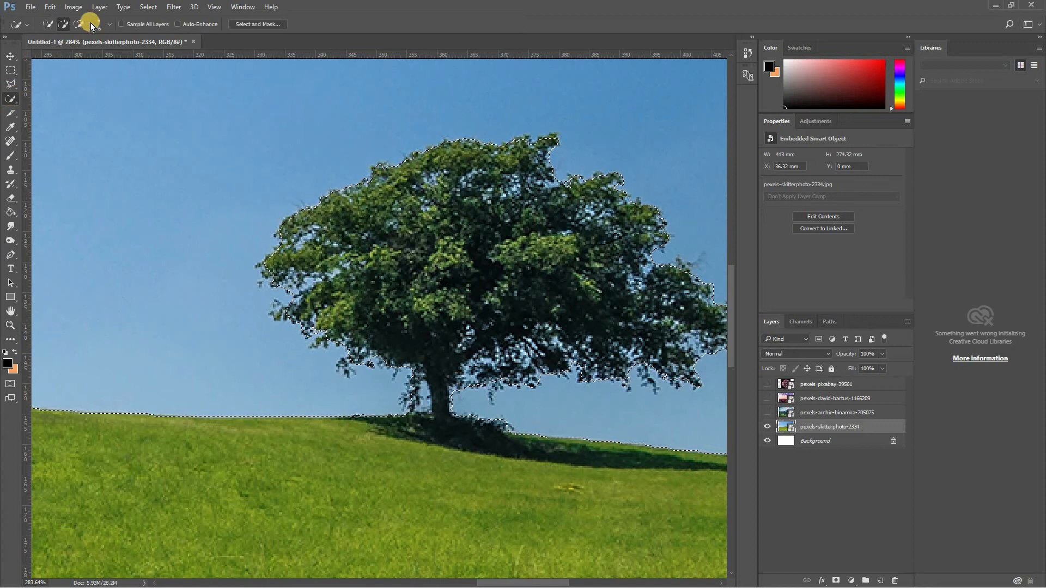
click(79, 24)
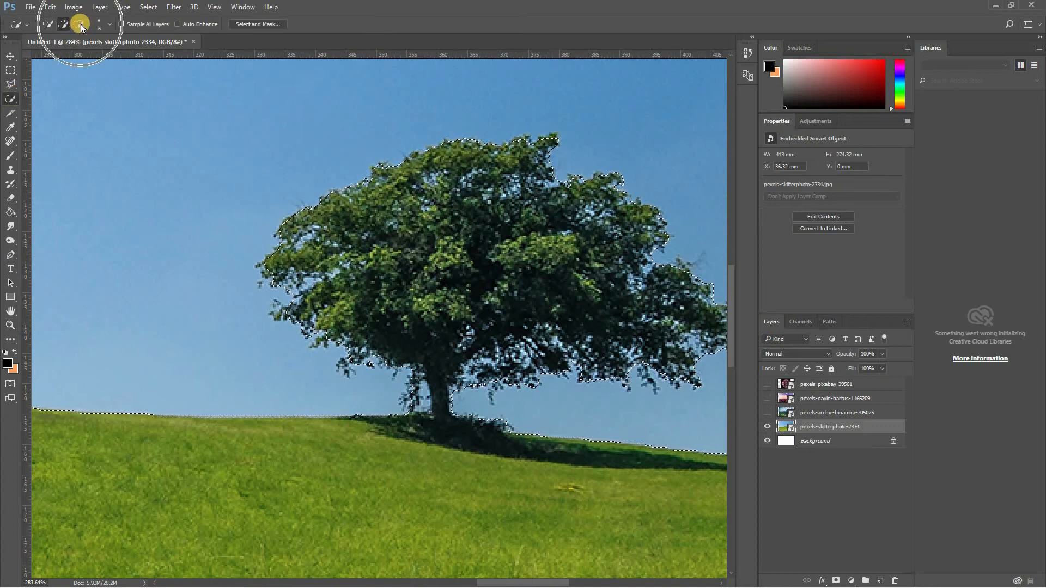
click(281, 315)
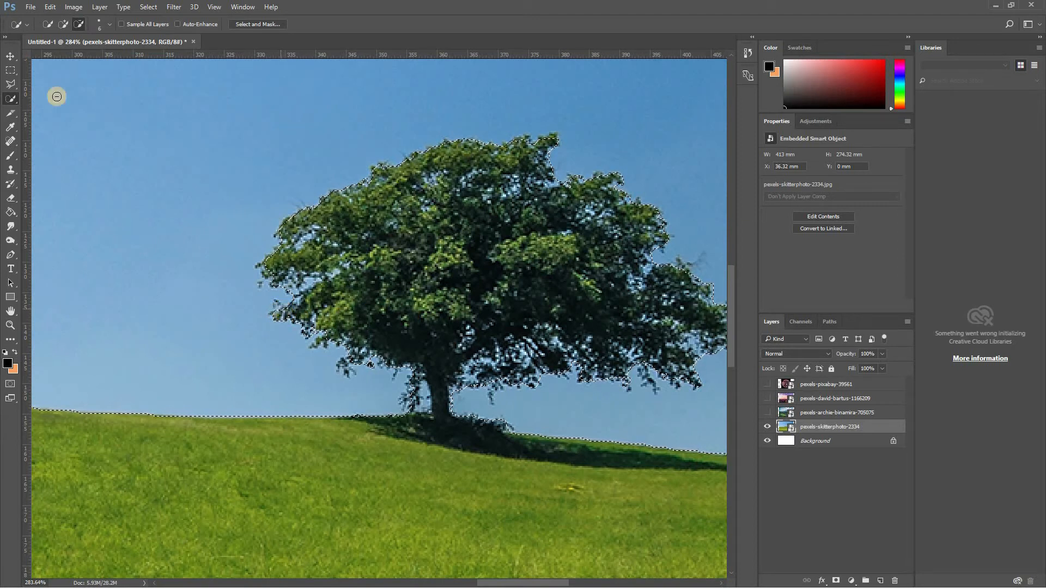
- Set the Quick Selection brush size to 7 px and subtract the tree's left branch tips and lower-left foliage from the sky selection
click(109, 25)
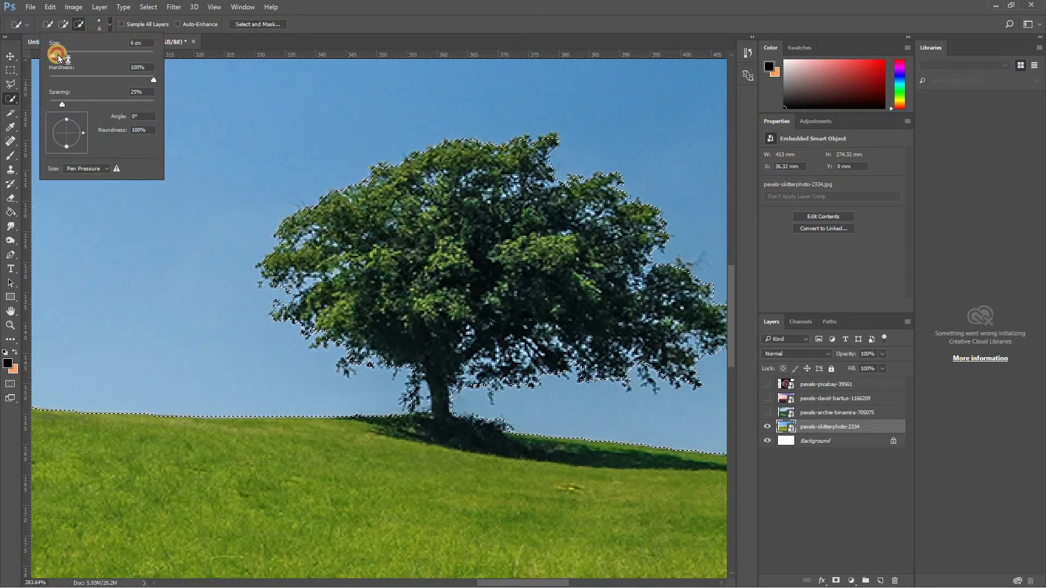
drag(59, 58, 53, 57)
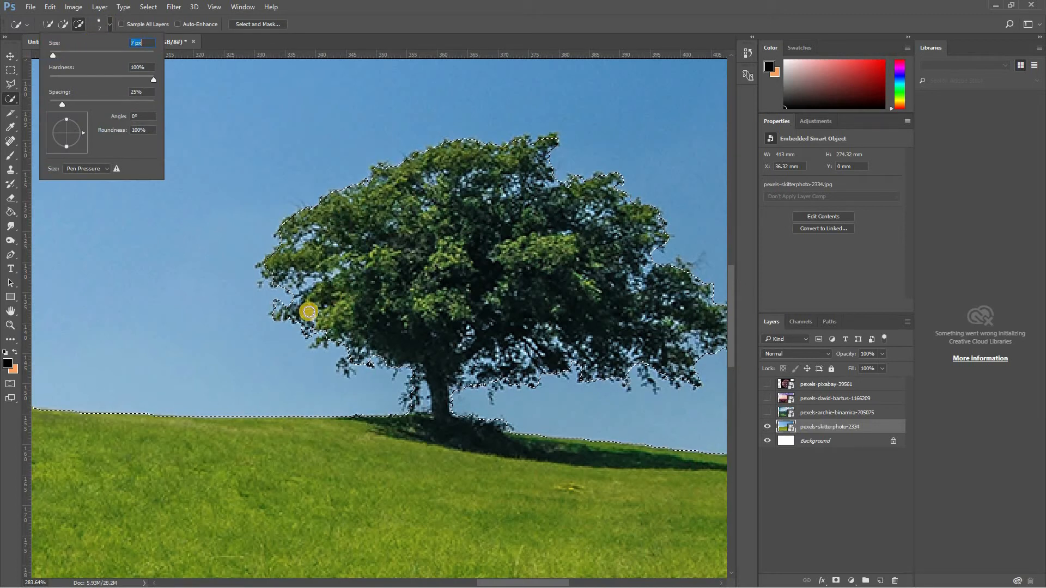
click(271, 277)
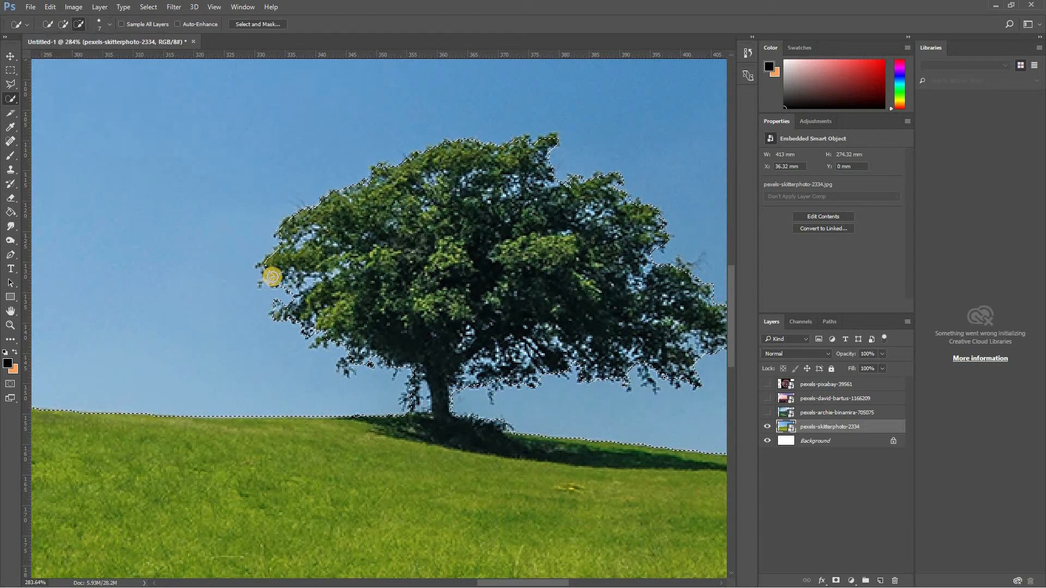
alt+click(345, 369)
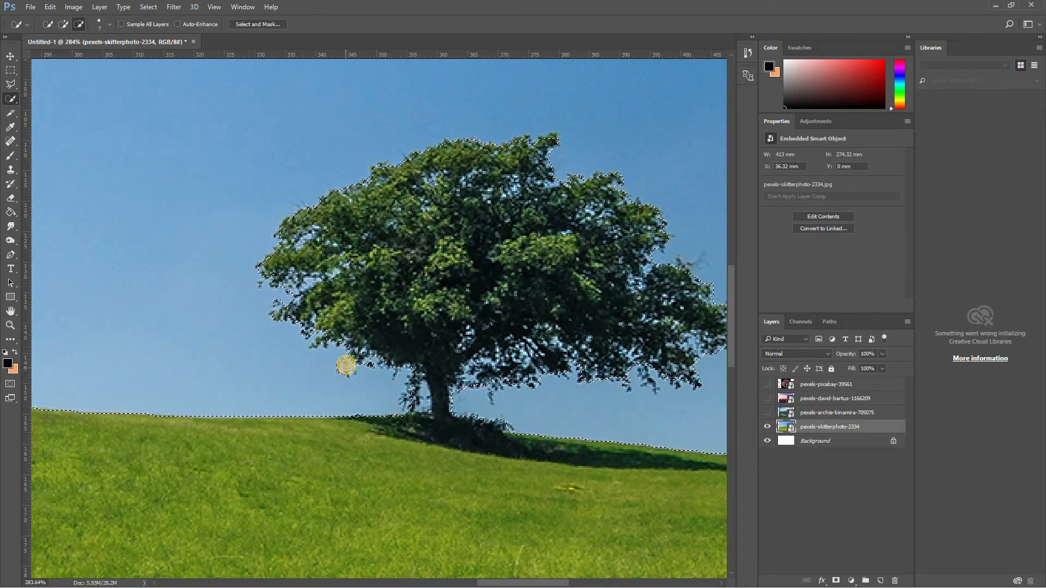
alt+click(369, 371)
- Subtract the foliage hanging on the left side of the tree trunk from the sky selection
scroll(369, 371, down, 4)
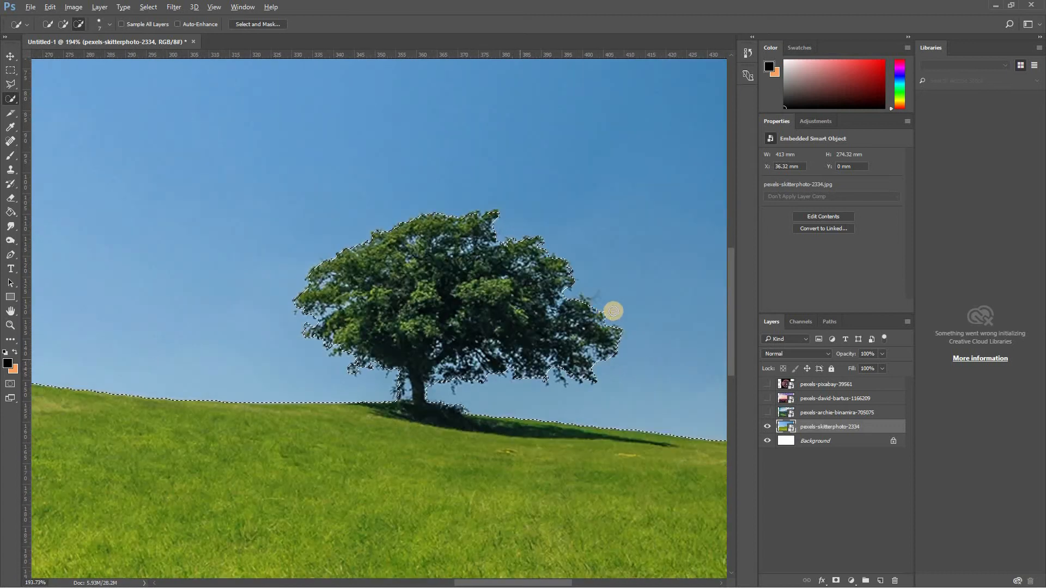
scroll(621, 289, up, 5)
key(alt)
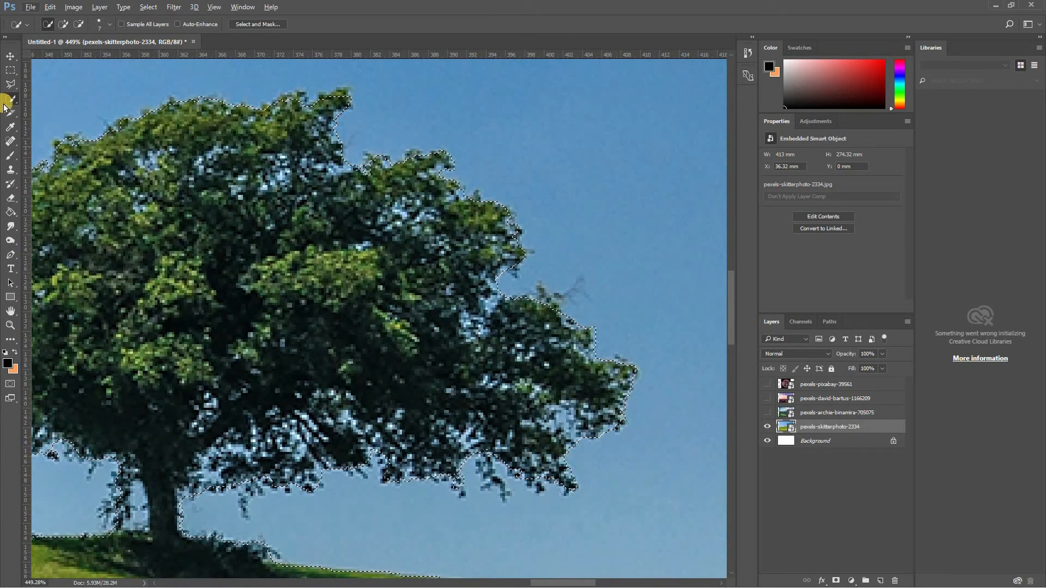
key(alt)
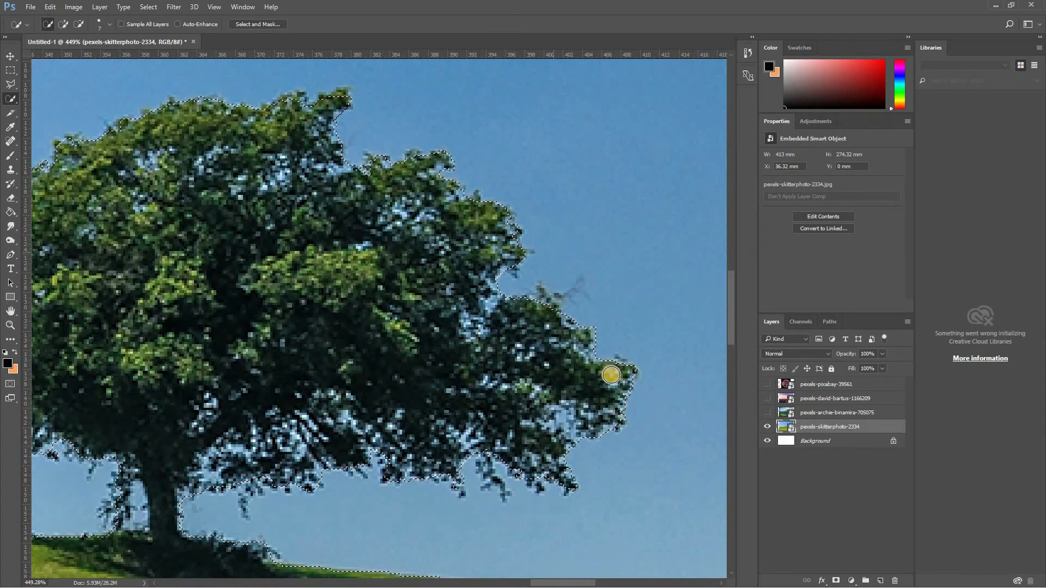
click(78, 24)
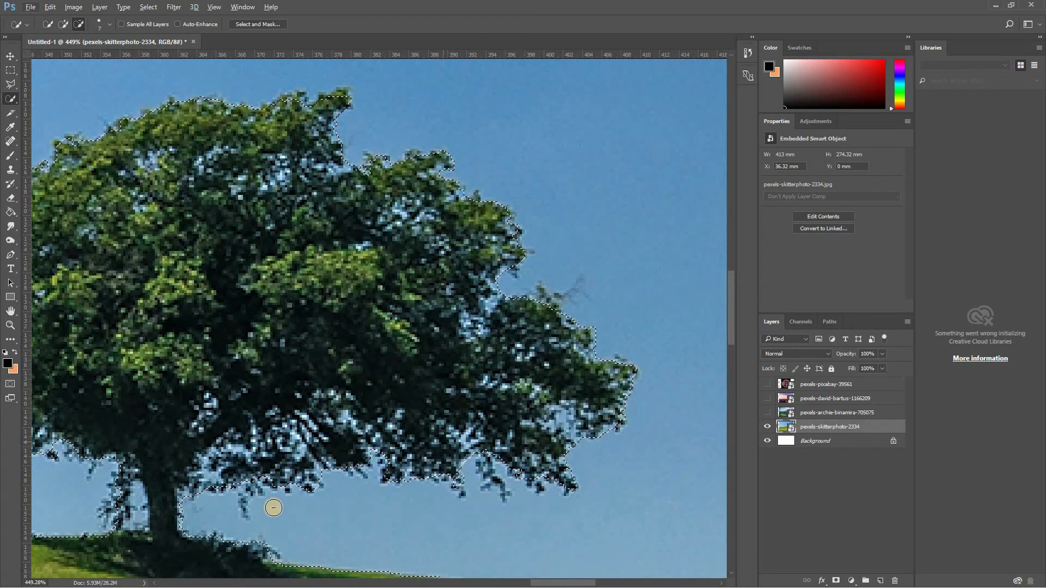
click(129, 482)
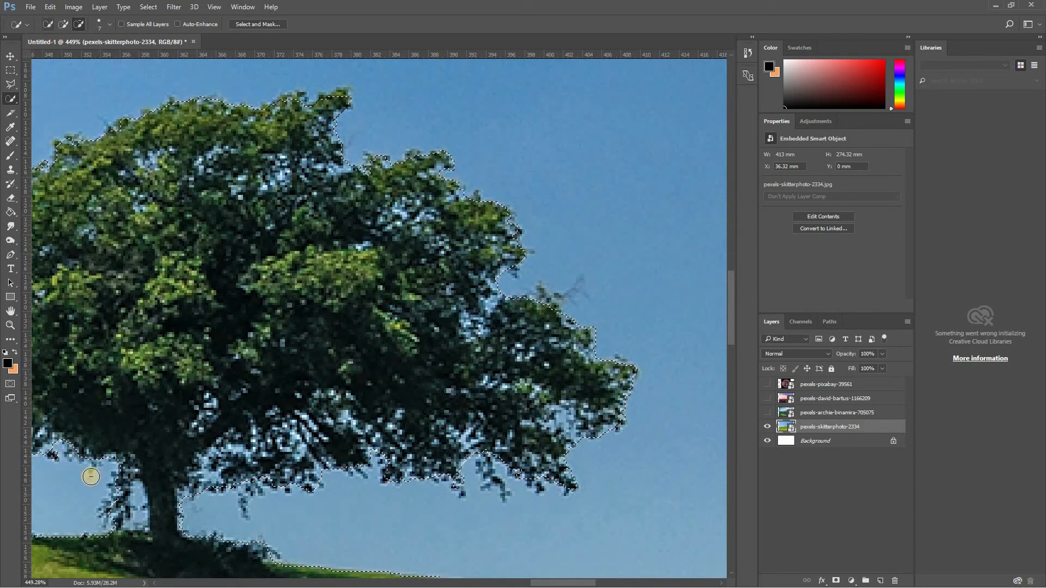
drag(127, 481, 114, 526)
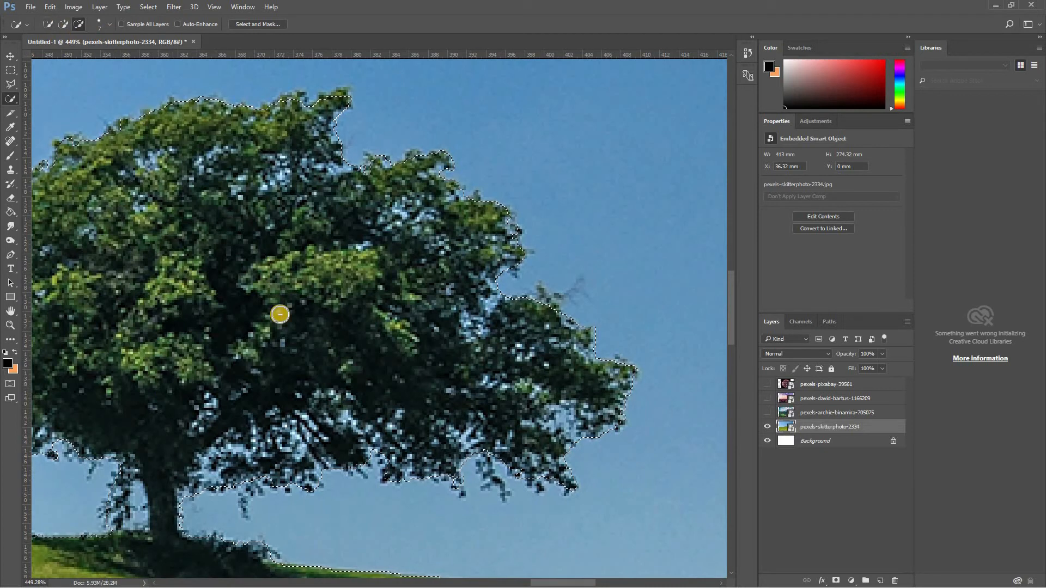
- Rasterize the pexels-skitterphoto-2334 smart object and delete the selected sky, keeping the tree and grass hill
scroll(280, 314, down, 8)
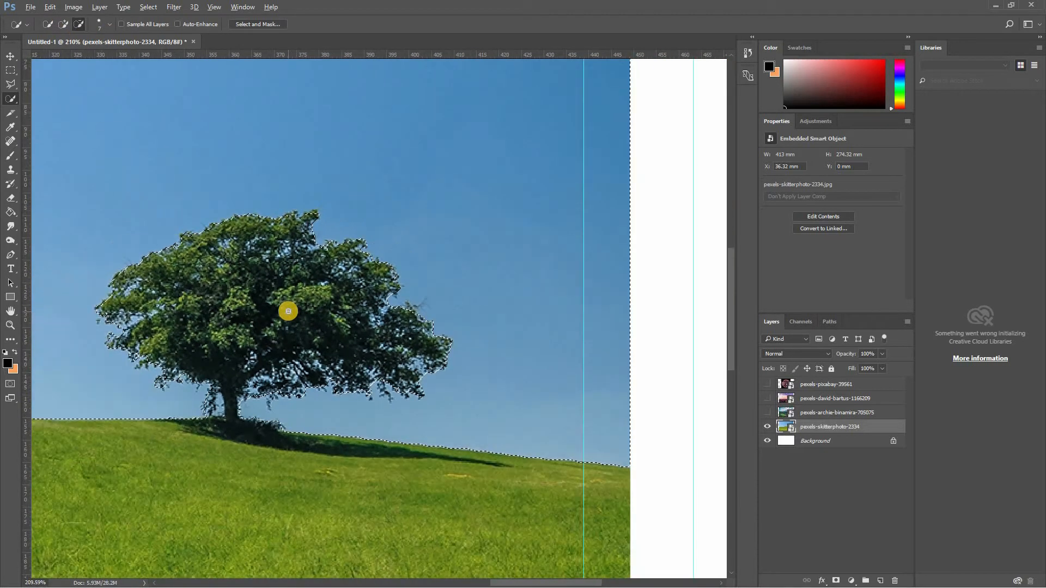
scroll(288, 311, down, 3)
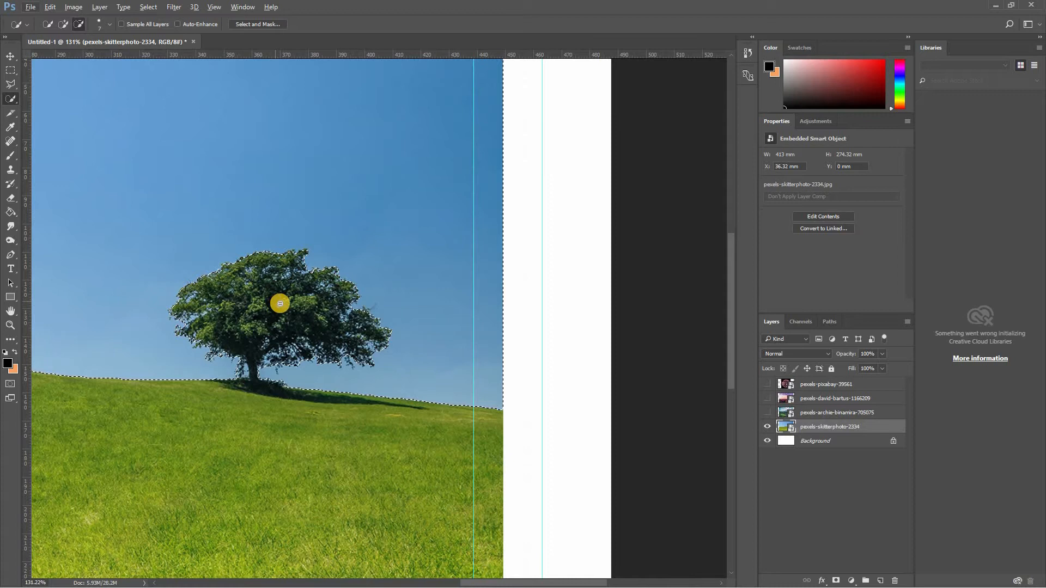
click(11, 198)
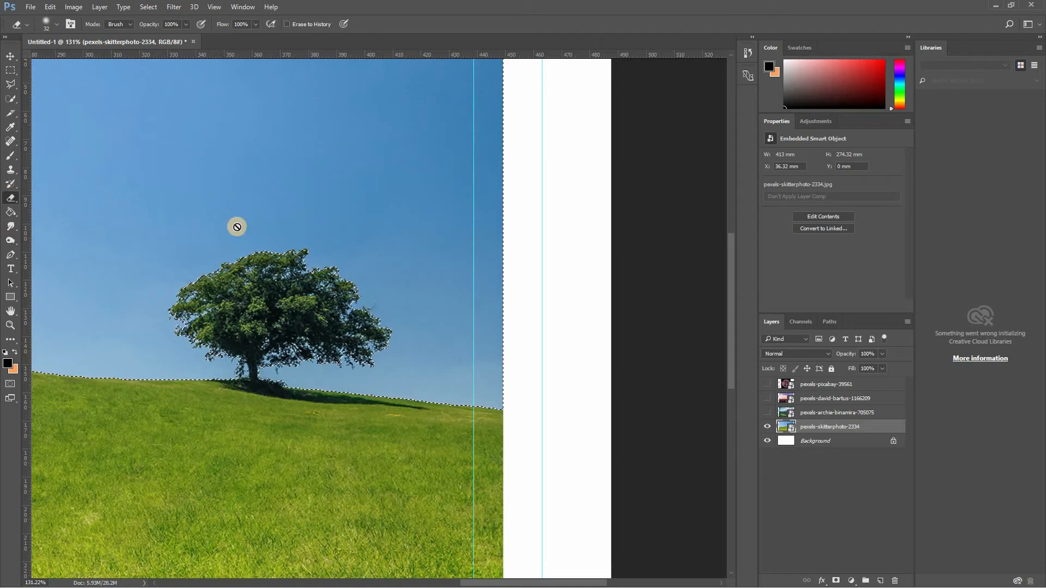
click(477, 212)
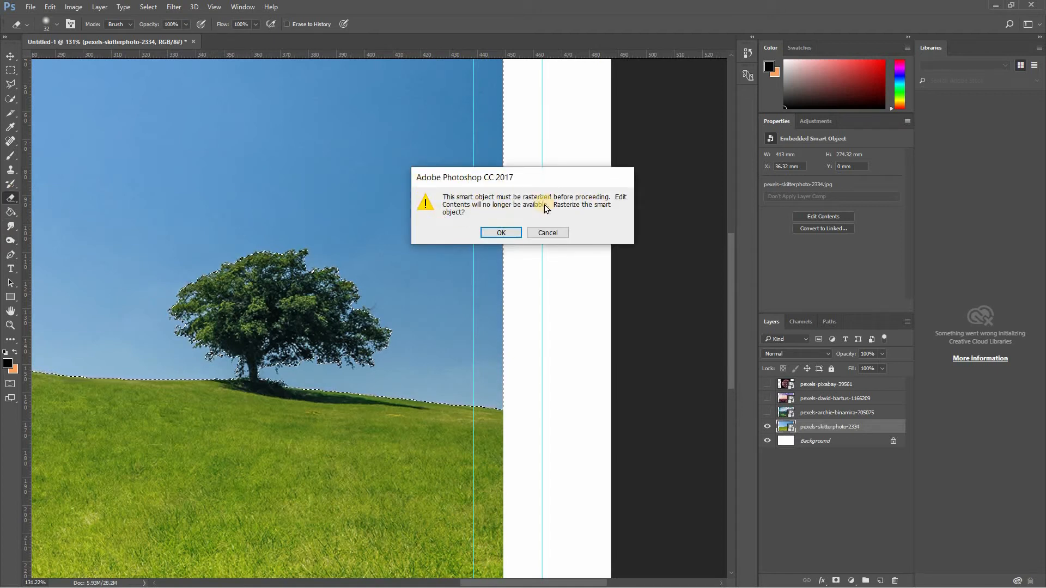
click(497, 233)
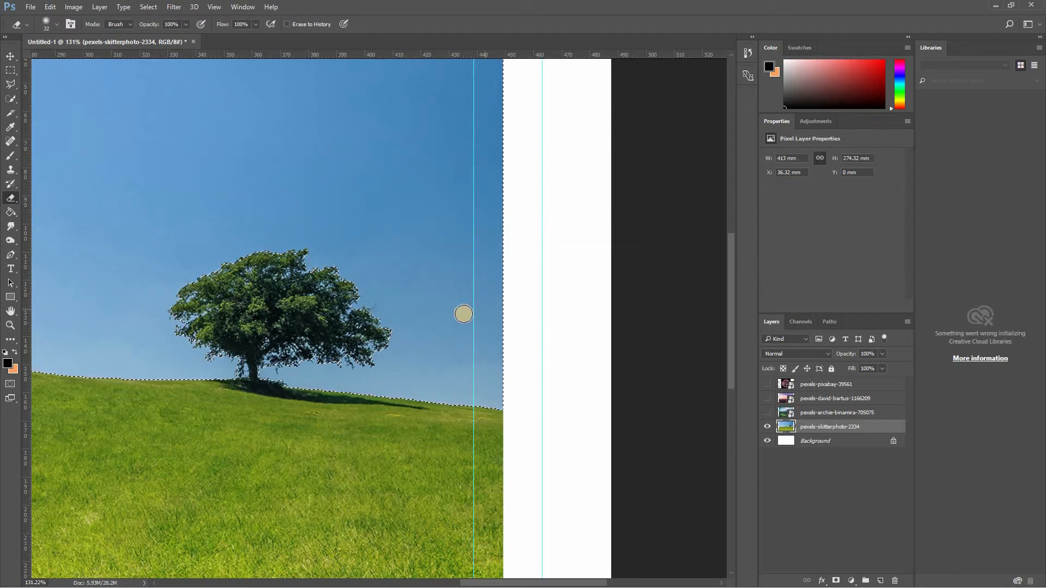
key(Delete)
key(w)
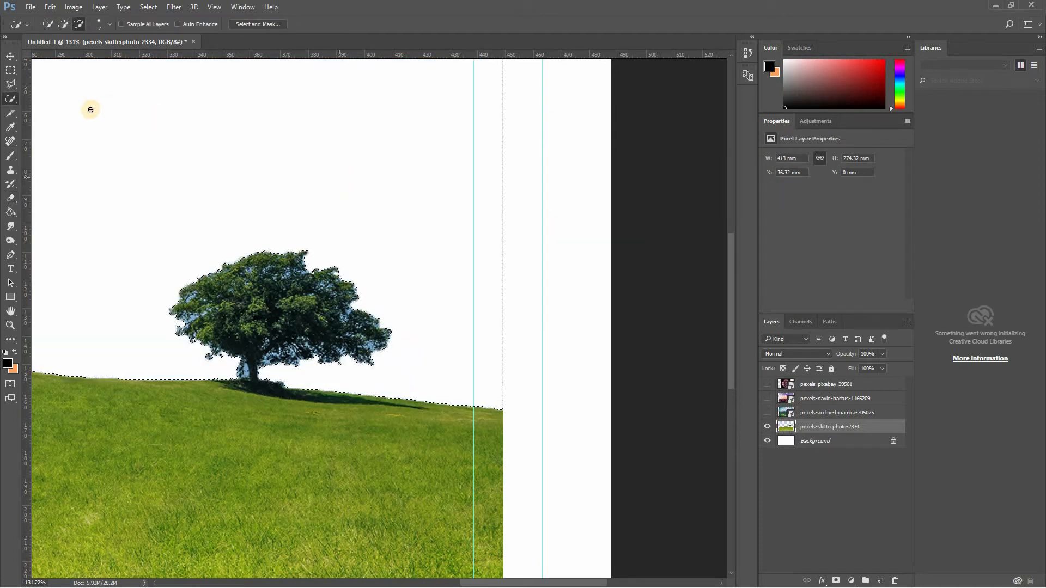
- Show the pexels-archie-binamira-705075 layer above the cut-out hill and make it the active layer
click(11, 56)
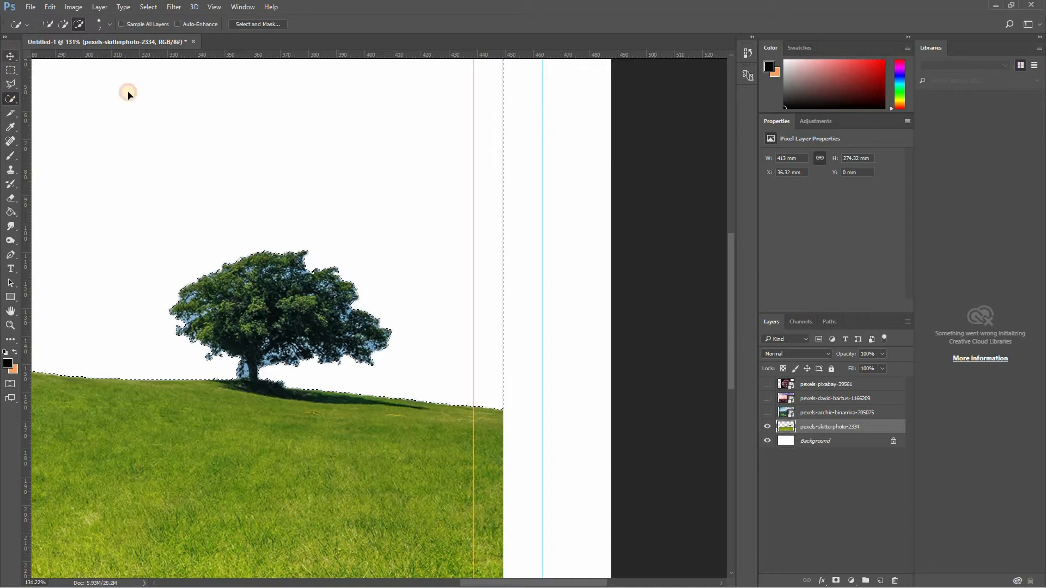
right_click(254, 135)
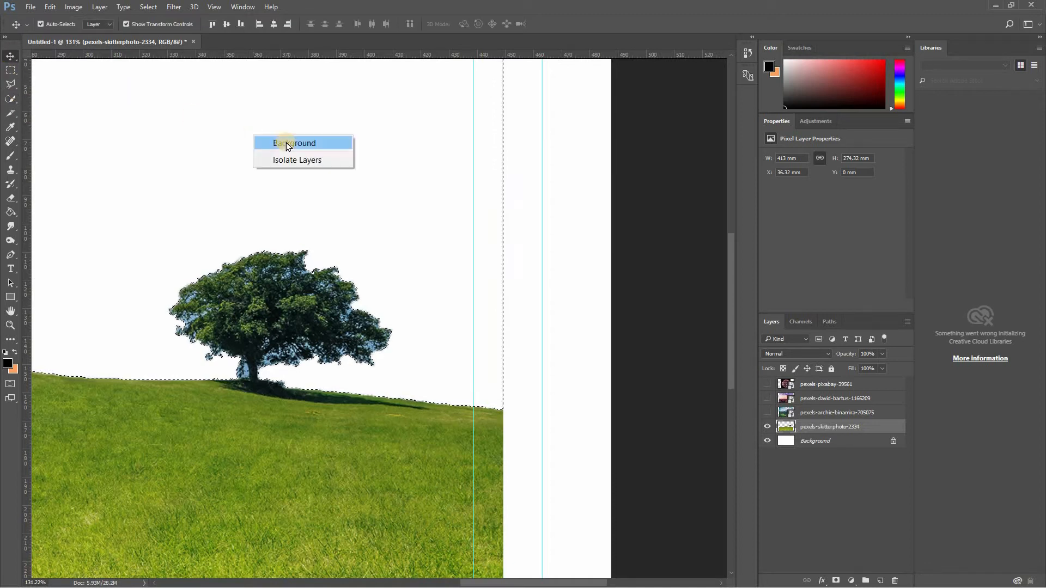
click(795, 415)
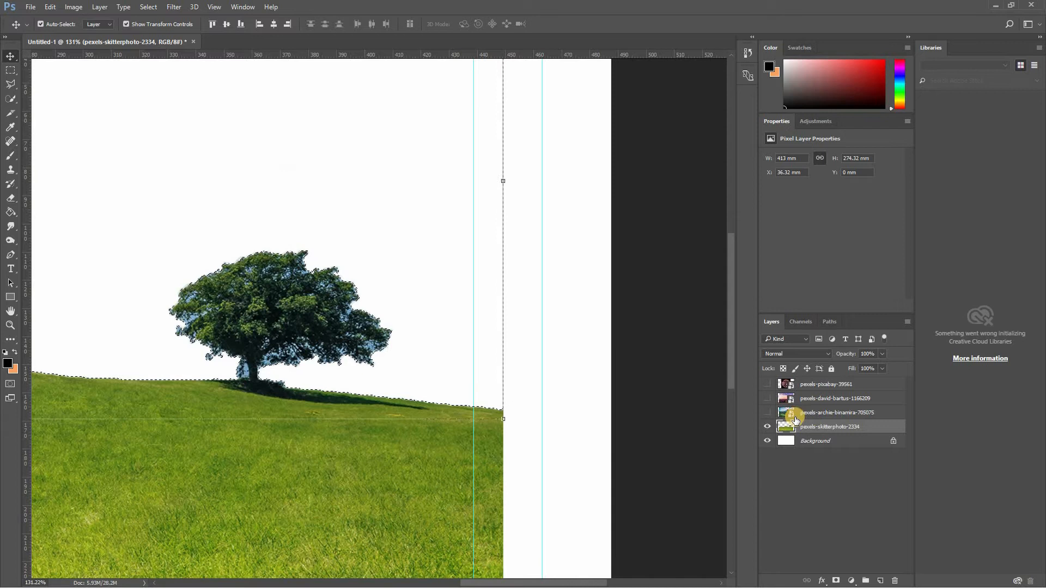
click(766, 414)
click(766, 413)
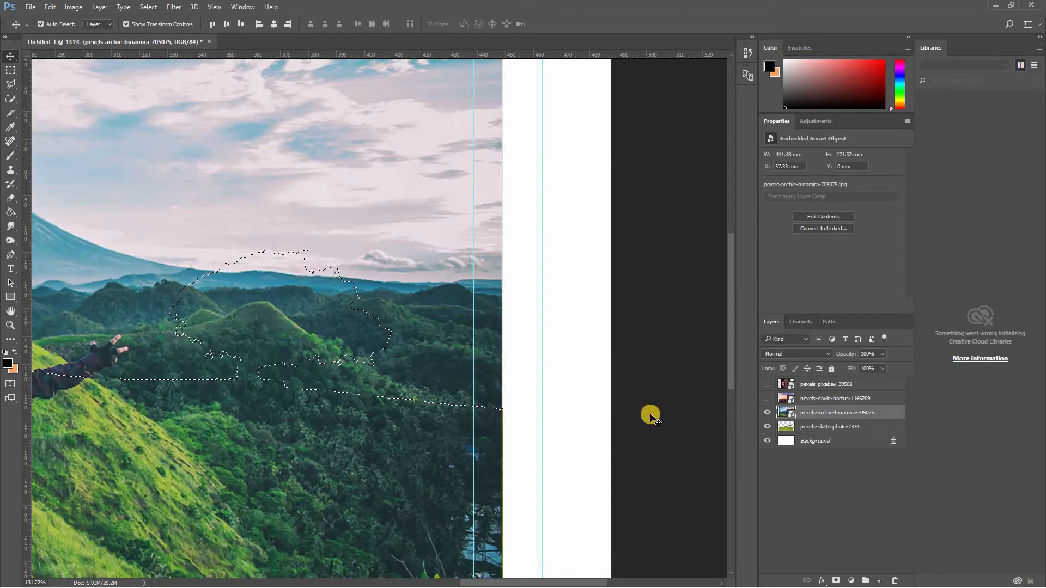
- Clear the old selection and draw a rectangular marquee around the sky and mountains down to the horizon
drag(336, 356, 726, 373)
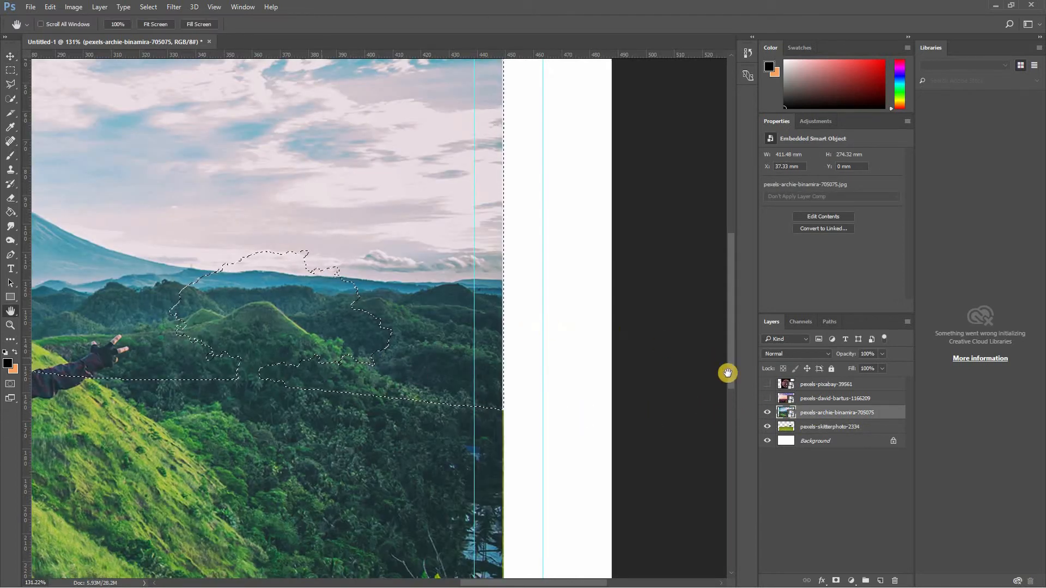
scroll(594, 381, down, 7)
key(ctrl+d)
click(10, 72)
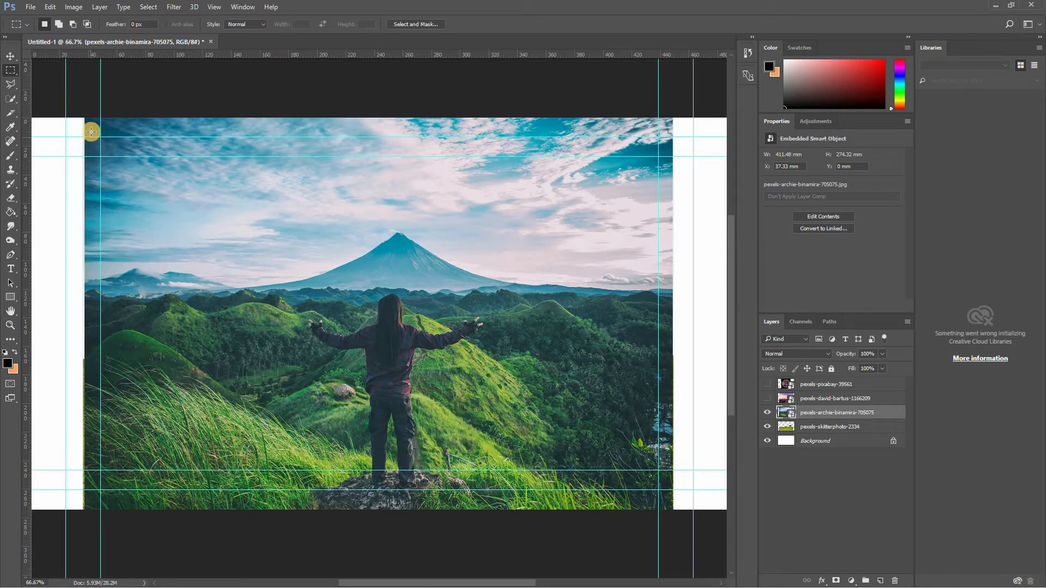
drag(88, 120, 629, 298)
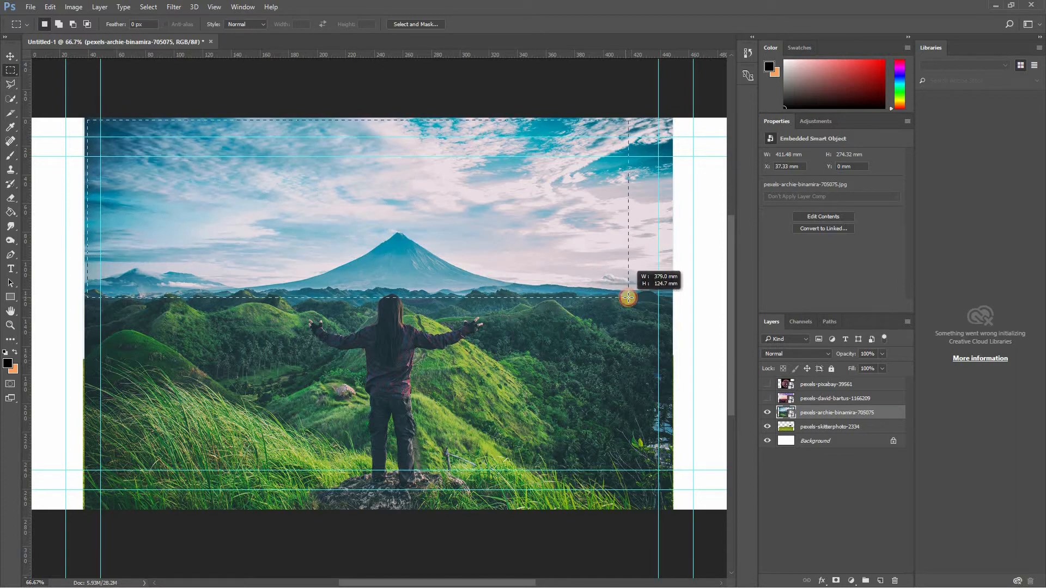
drag(78, 109, 700, 294)
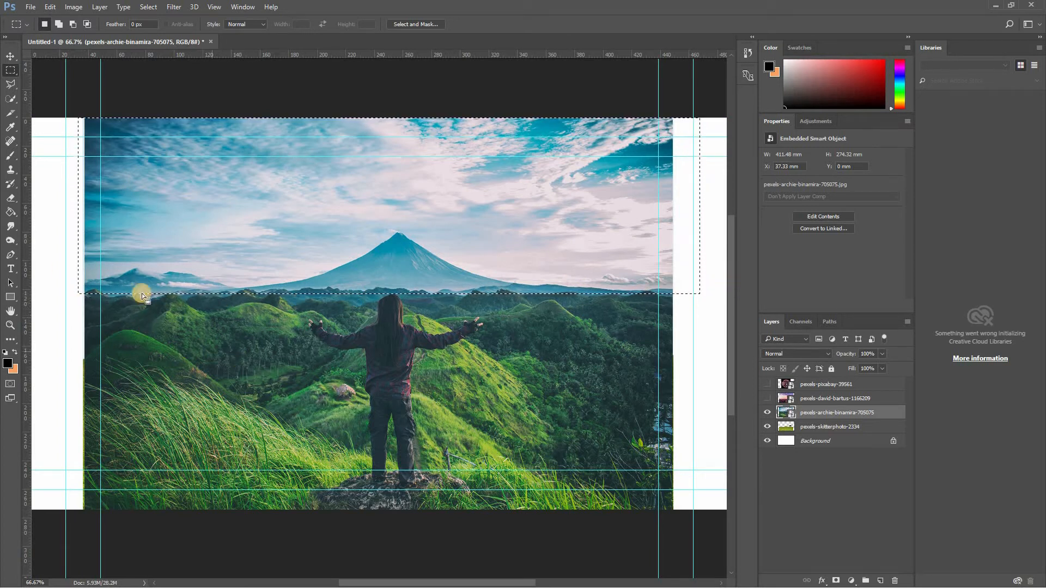
- Rasterize the pexels-archie-binamira-705075 layer and delete everything outside the marquee, keeping only the sky and mountains, with the selection cleared
click(9, 173)
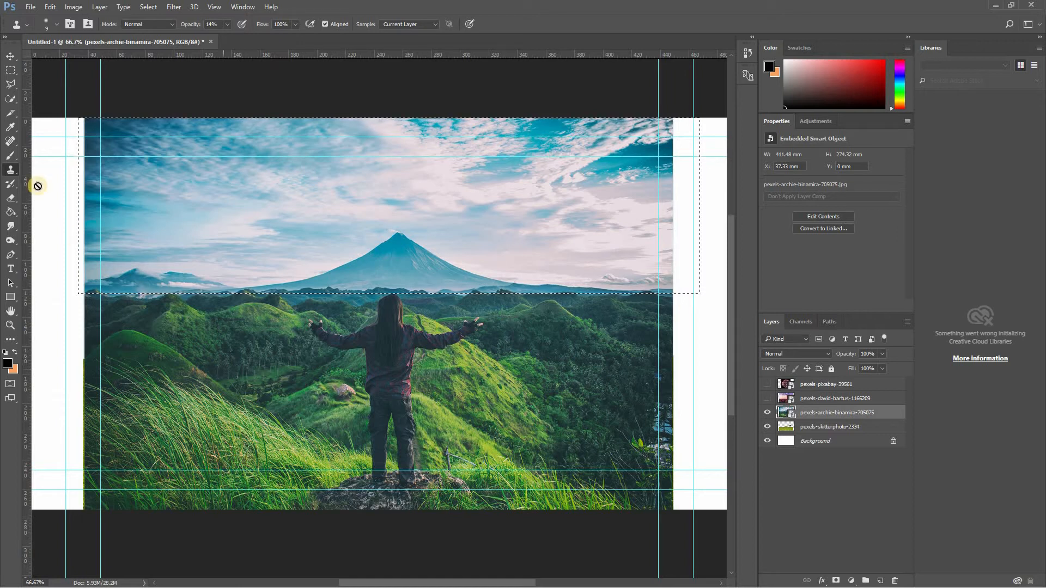
key(m)
right_click(309, 199)
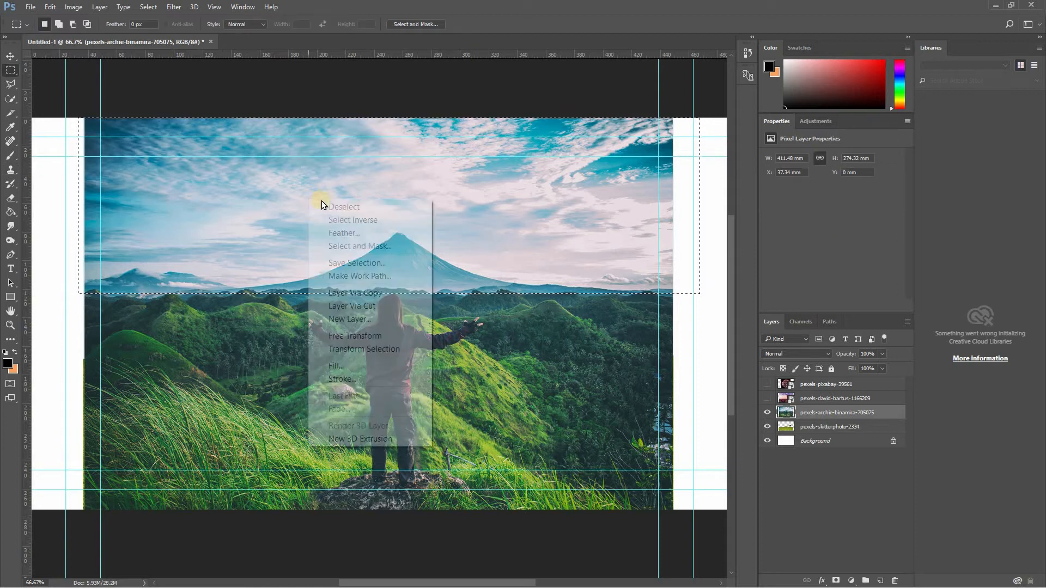
click(344, 220)
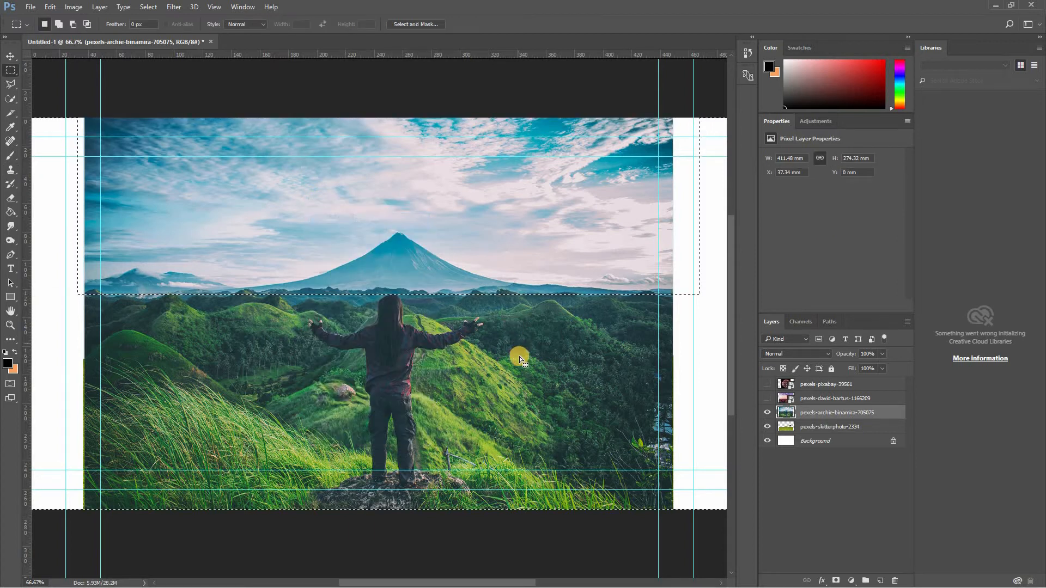
key(Delete)
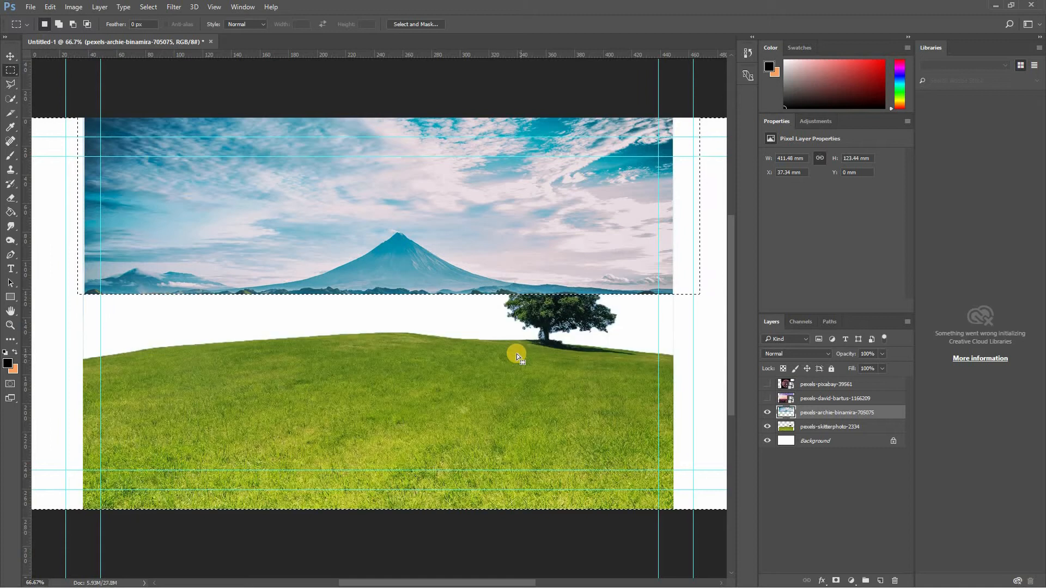
right_click(264, 210)
click(277, 217)
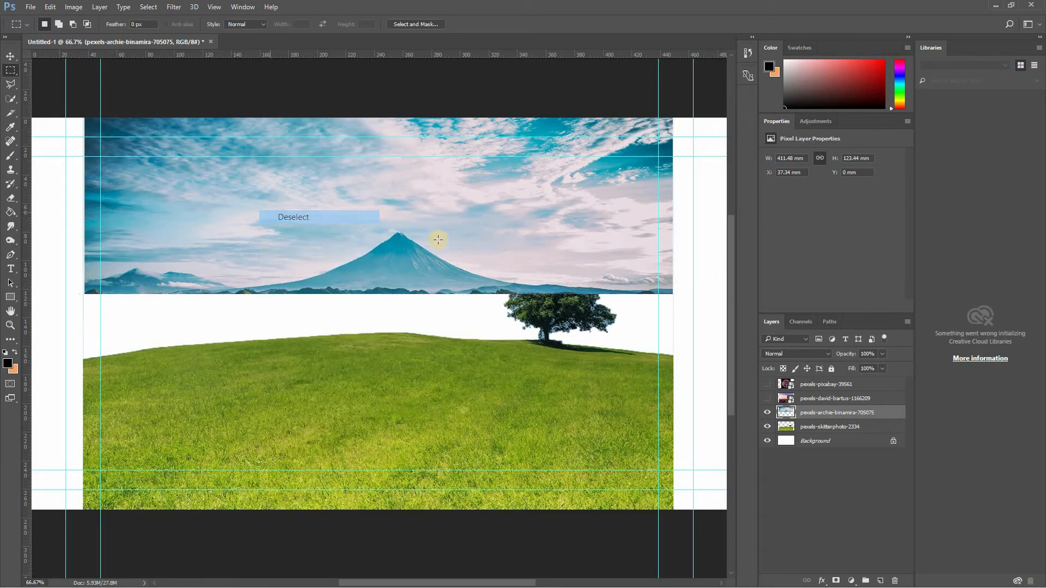
- Move the sky strip down to a Y position of about 47.5 mm and place its layer beneath the pexels-skitterphoto-2334 layer
click(10, 56)
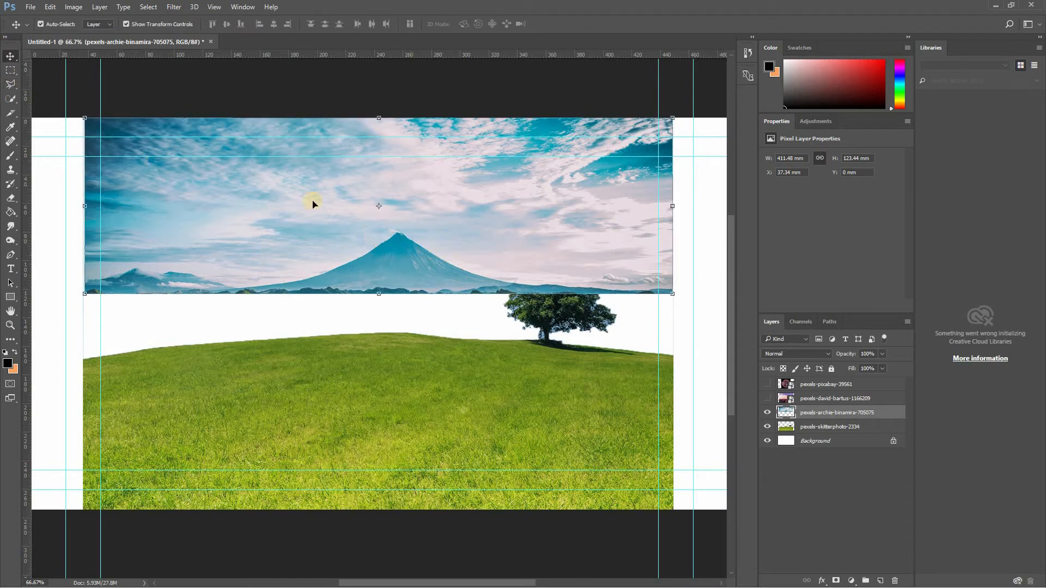
drag(387, 239, 386, 289)
drag(486, 308, 486, 308)
click(799, 420)
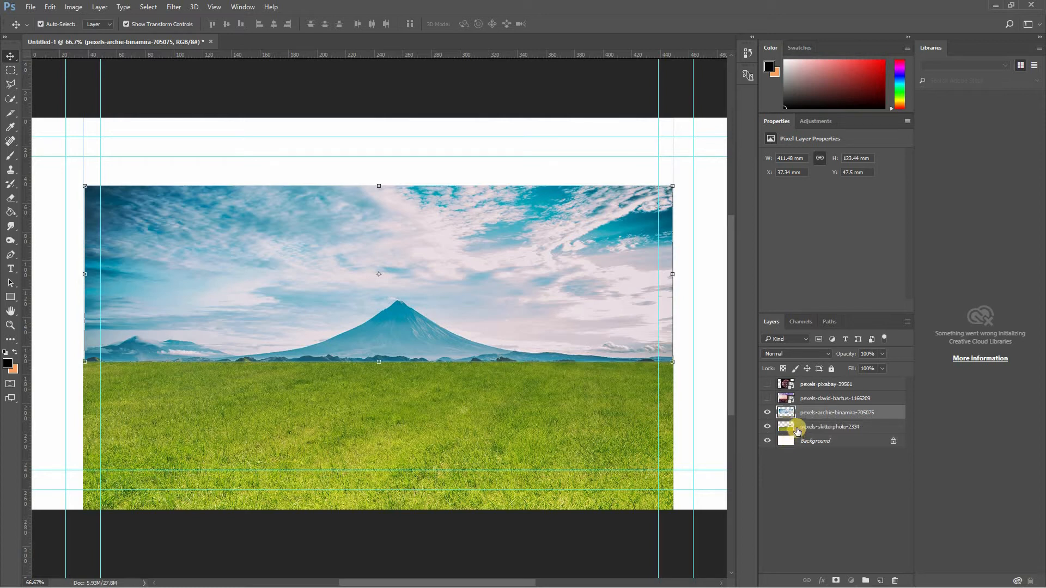
drag(791, 416, 817, 441)
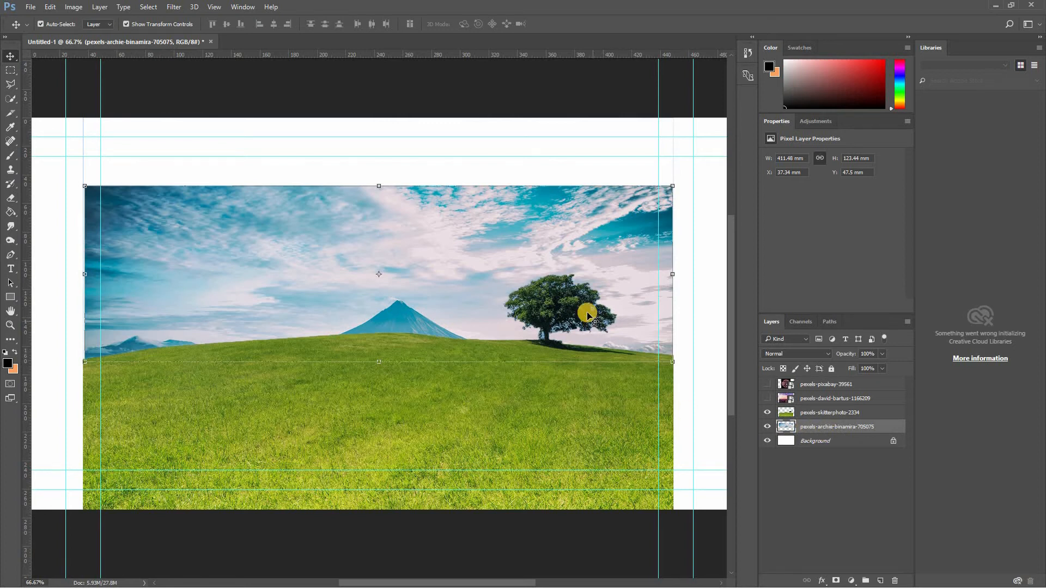
- Make the pexels-skitterphoto-2334 layer active to work on the tree
scroll(621, 316, left, 1)
scroll(622, 319, left, 1)
scroll(578, 315, right, 2)
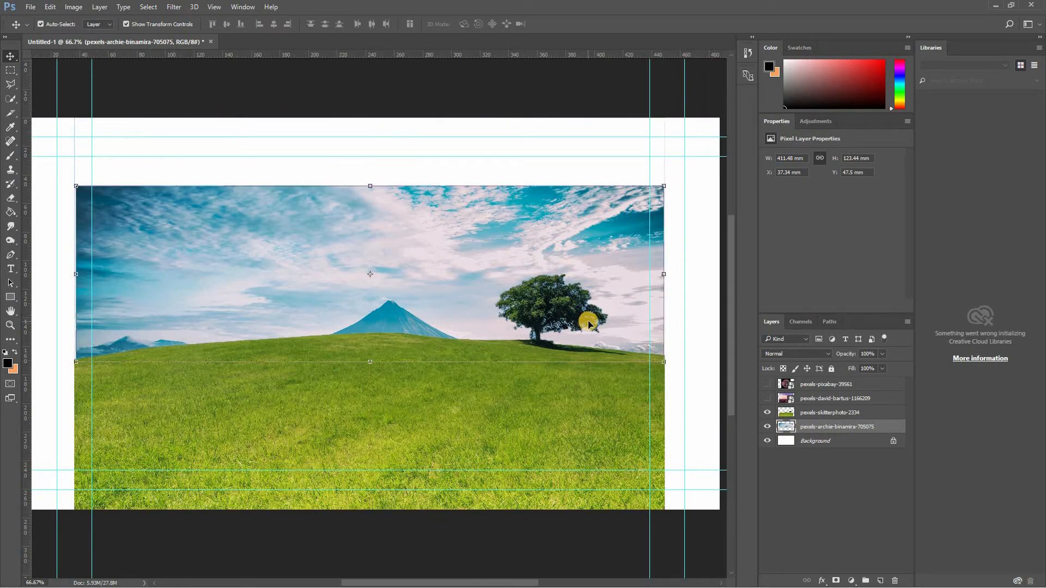
scroll(589, 324, up, 5)
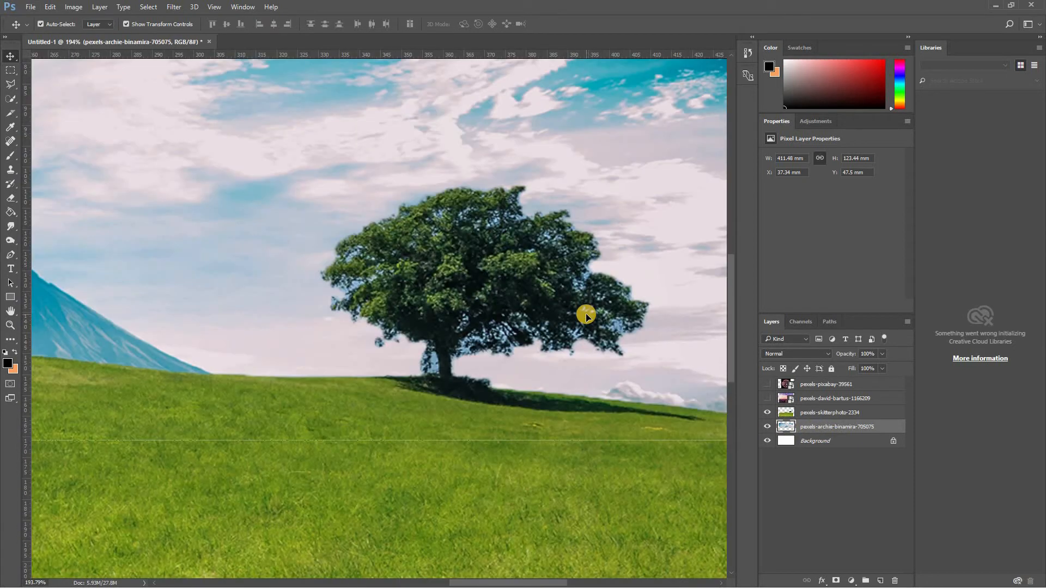
scroll(586, 315, up, 1)
click(10, 69)
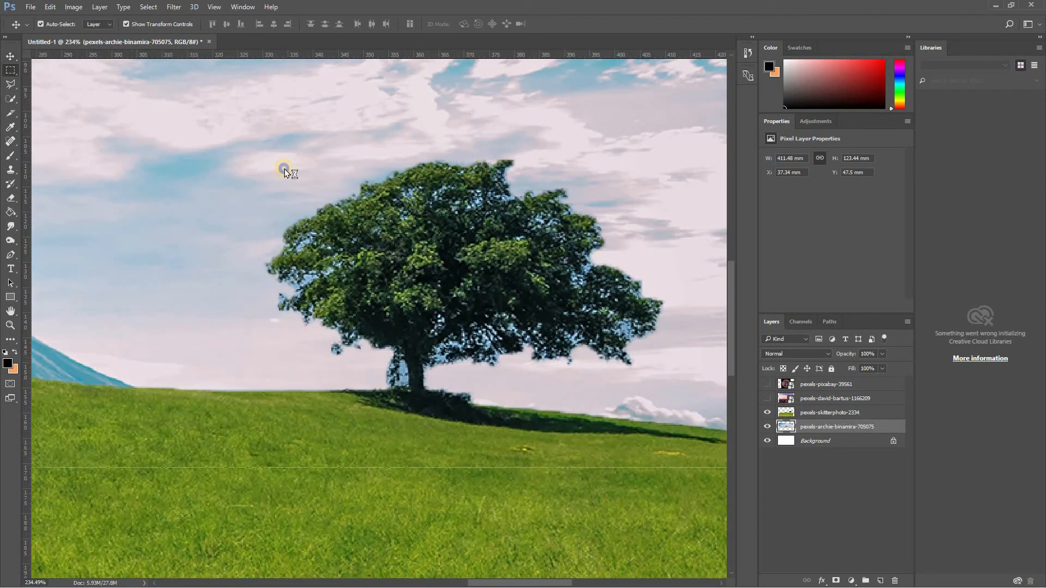
right_click(285, 171)
click(829, 479)
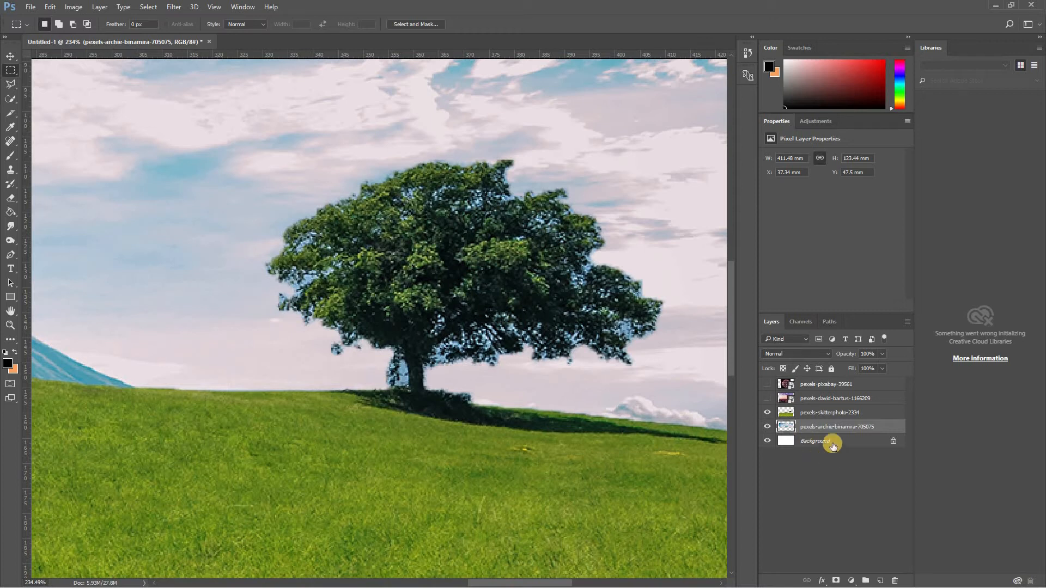
click(791, 415)
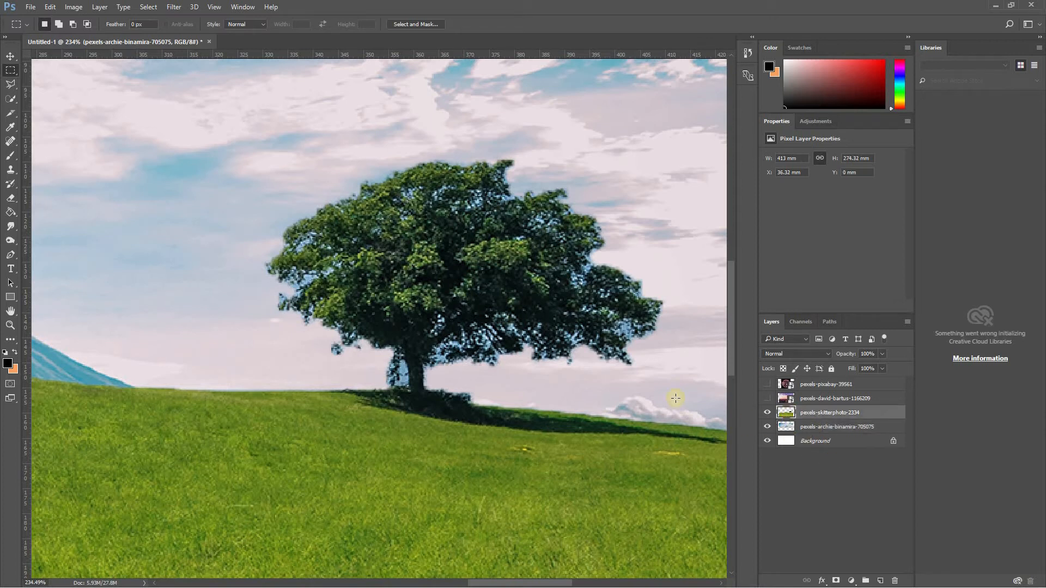
scroll(564, 281, down, 1)
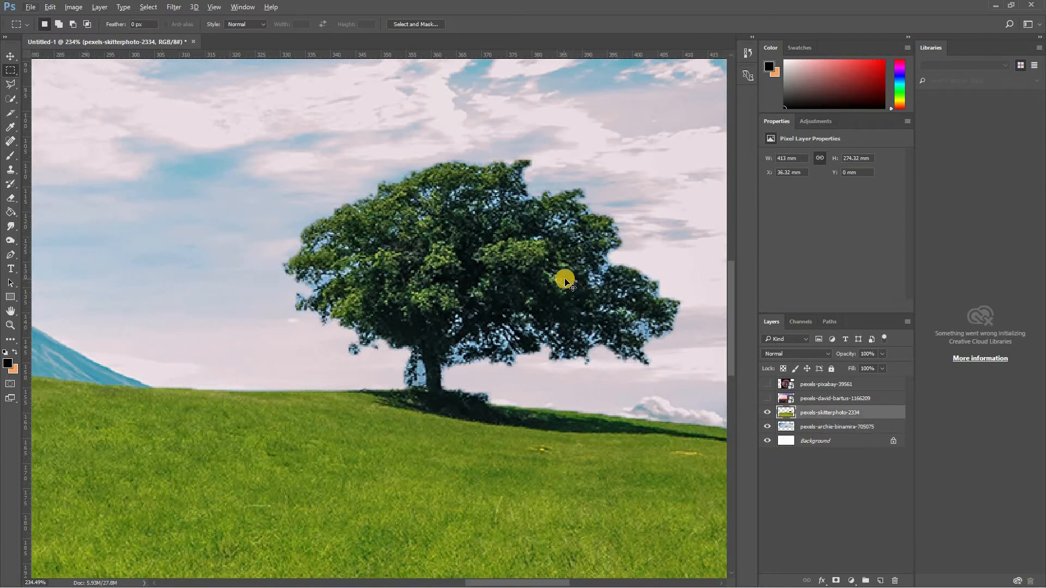
scroll(564, 281, up, 3)
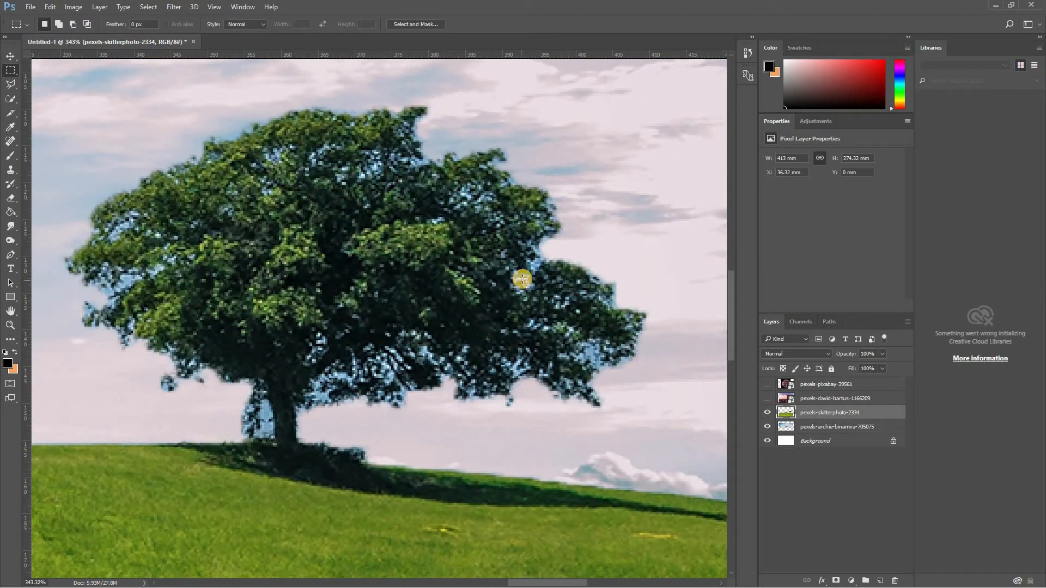
- Set the Eraser to a soft 7 px brush at 29% opacity
key(e)
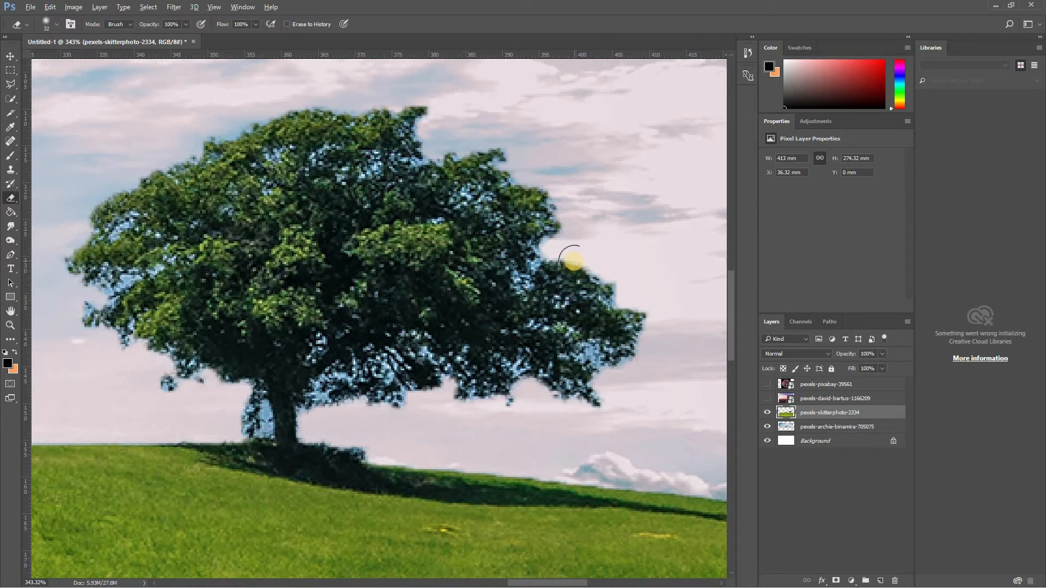
scroll(574, 261, down, 3)
scroll(577, 249, up, 2)
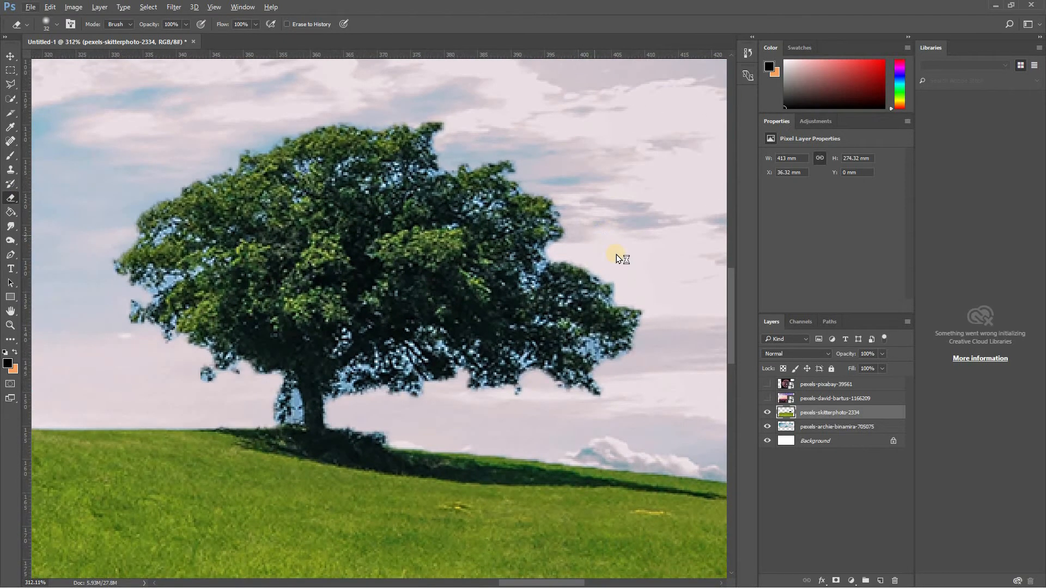
right_click(616, 254)
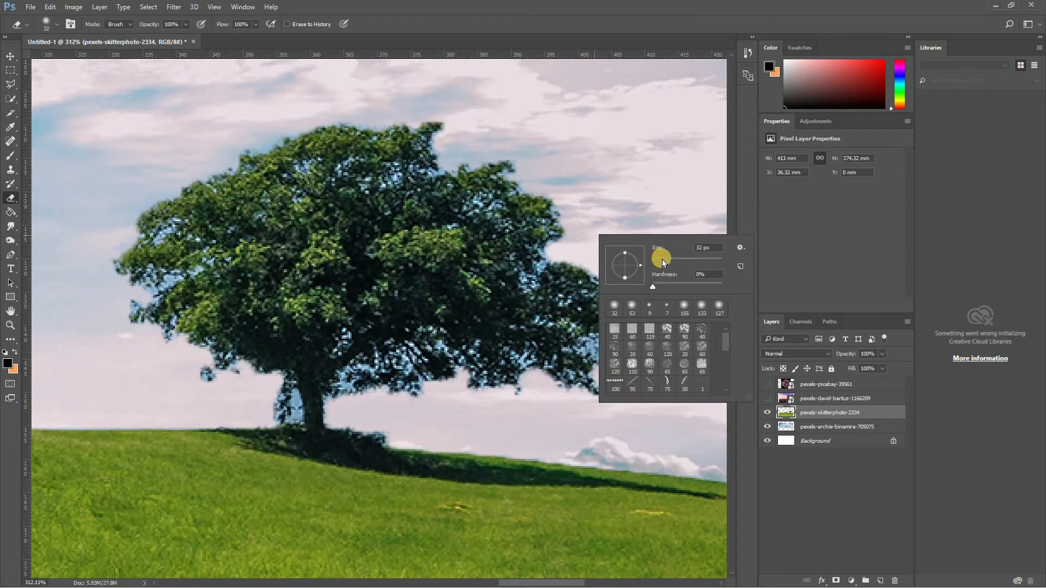
drag(662, 260, 659, 260)
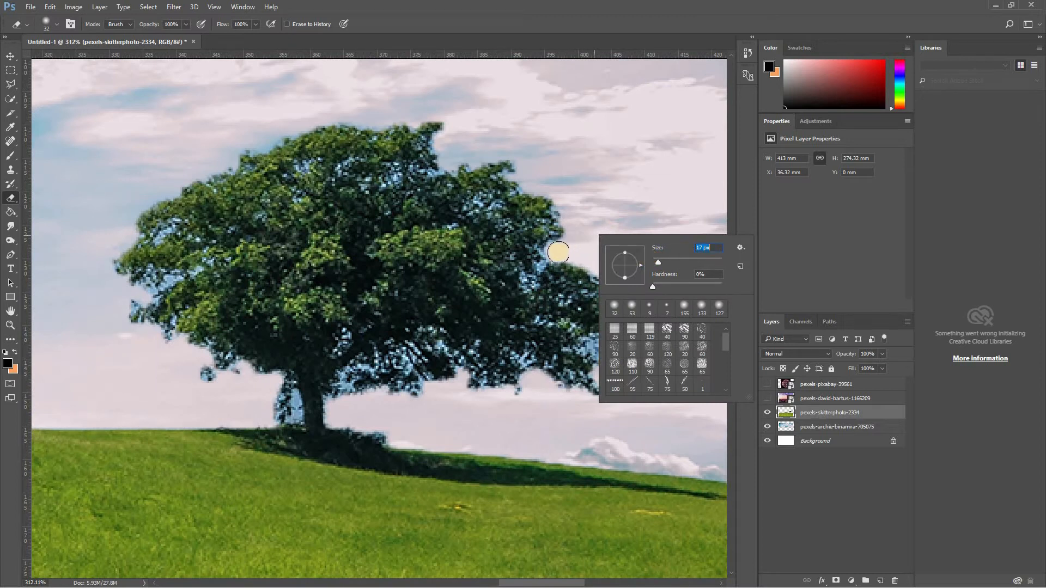
drag(656, 261, 657, 261)
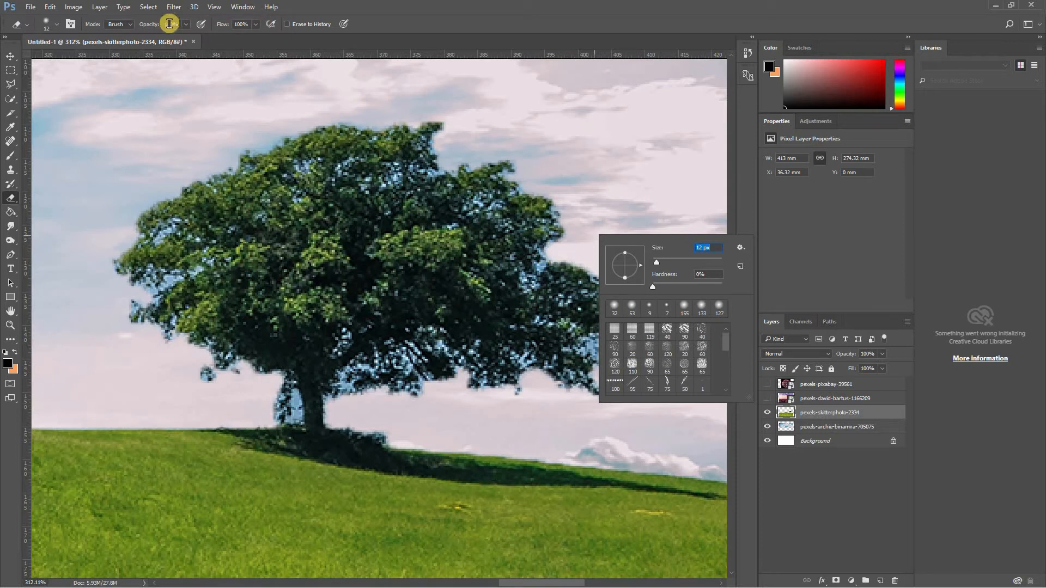
click(186, 24)
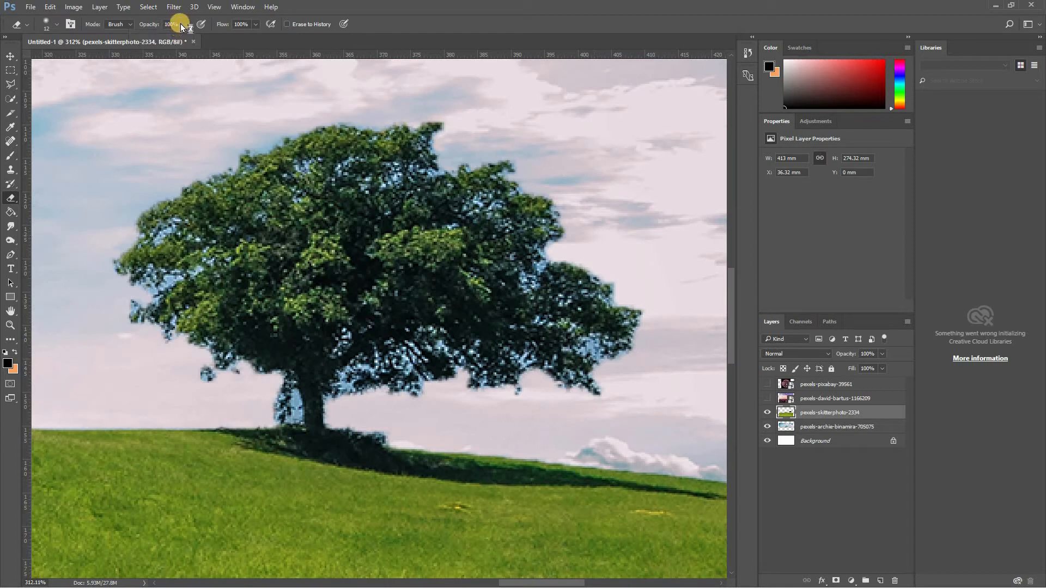
click(184, 24)
drag(151, 35, 101, 45)
click(56, 24)
text(7)
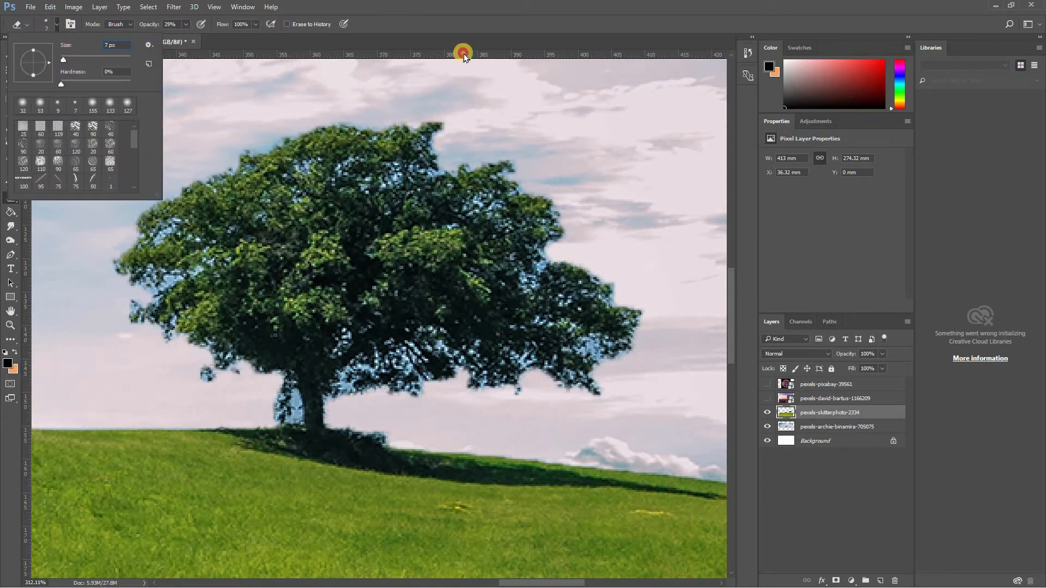
key(Return)
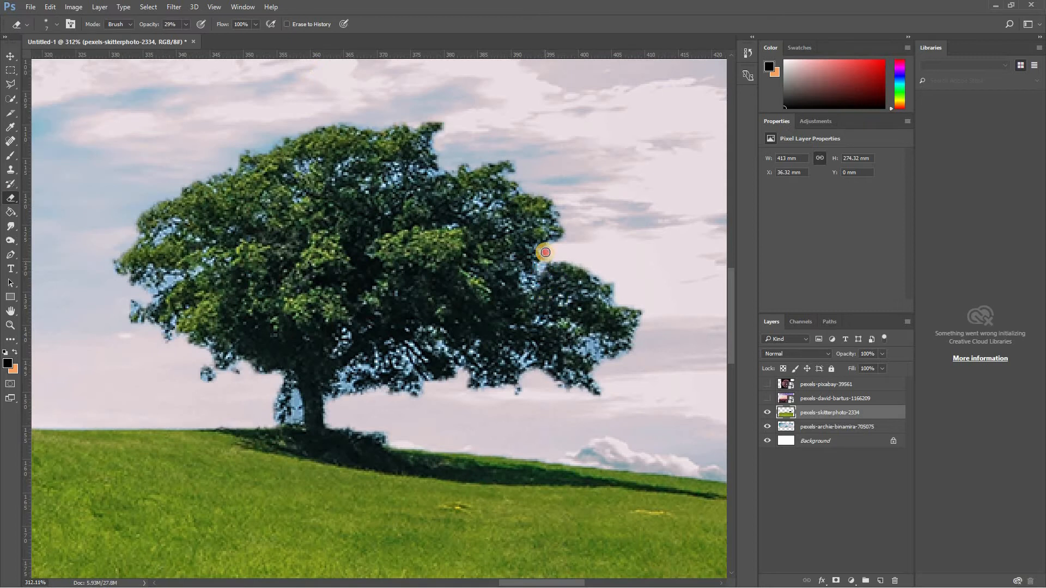
- Erase the leftover blue sky between the tree's lower branches and in the gap beside the trunk
drag(585, 351, 582, 350)
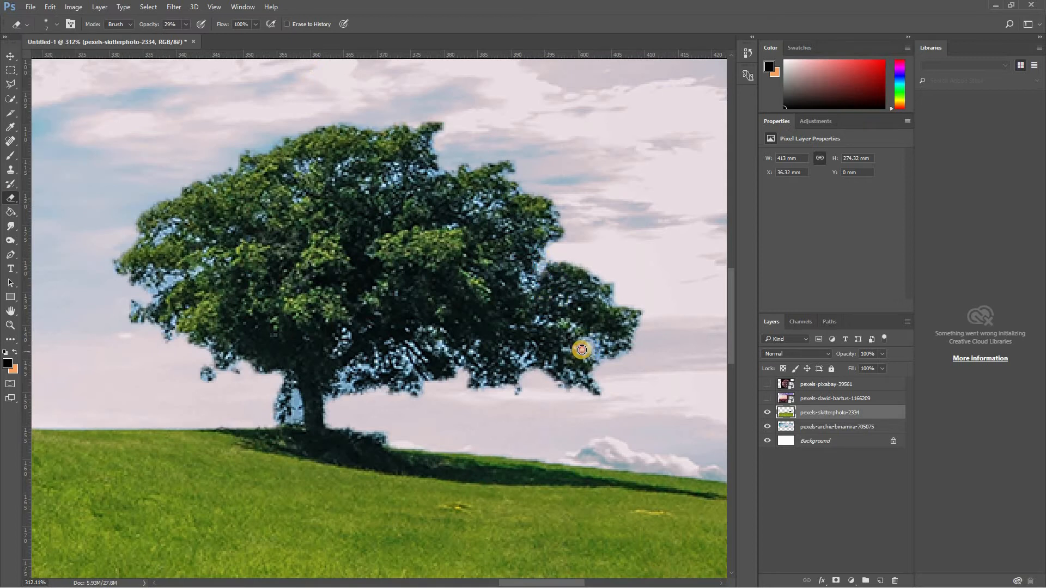
scroll(581, 346, down, 3)
scroll(521, 355, up, 6)
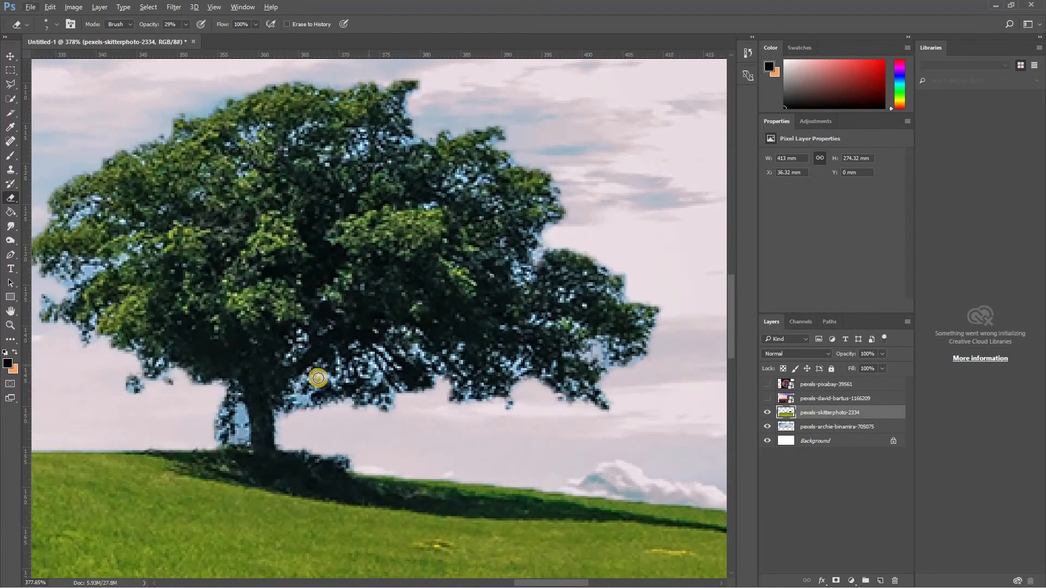
mouse_move(317, 378)
mouse_down()
mouse_move(329, 376)
mouse_move(310, 381)
mouse_move(309, 397)
mouse_move(301, 390)
mouse_move(302, 405)
mouse_up()
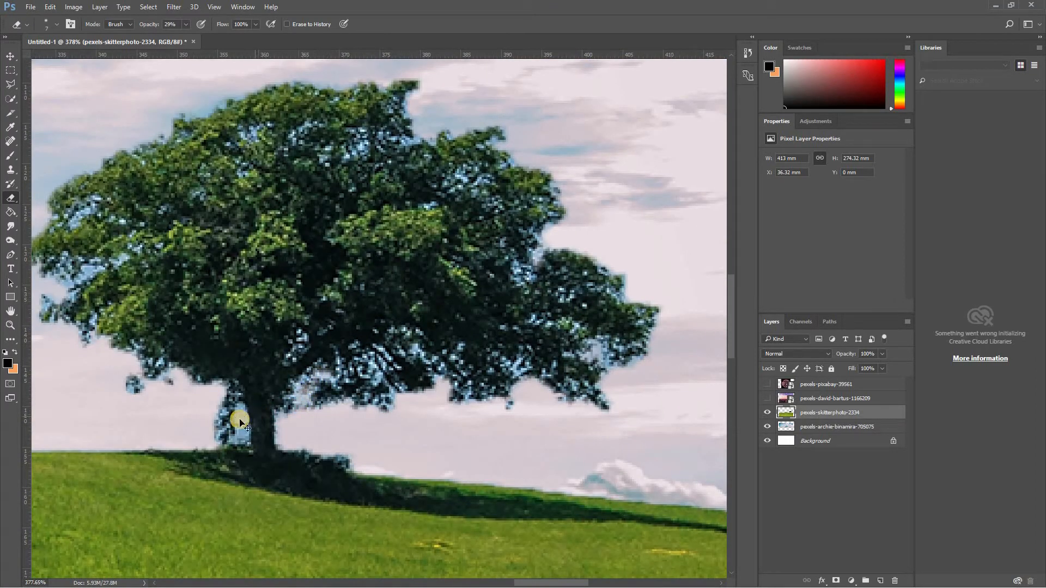
drag(239, 416, 234, 435)
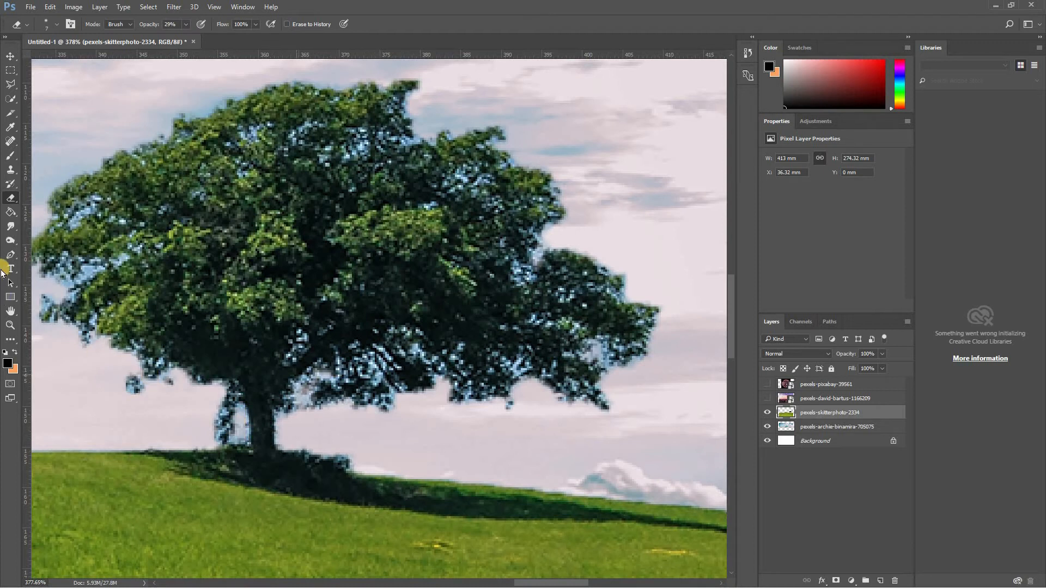
- Set the Clone Stamp to a soft 7 px brush and try it on the tree's lower crown
click(9, 170)
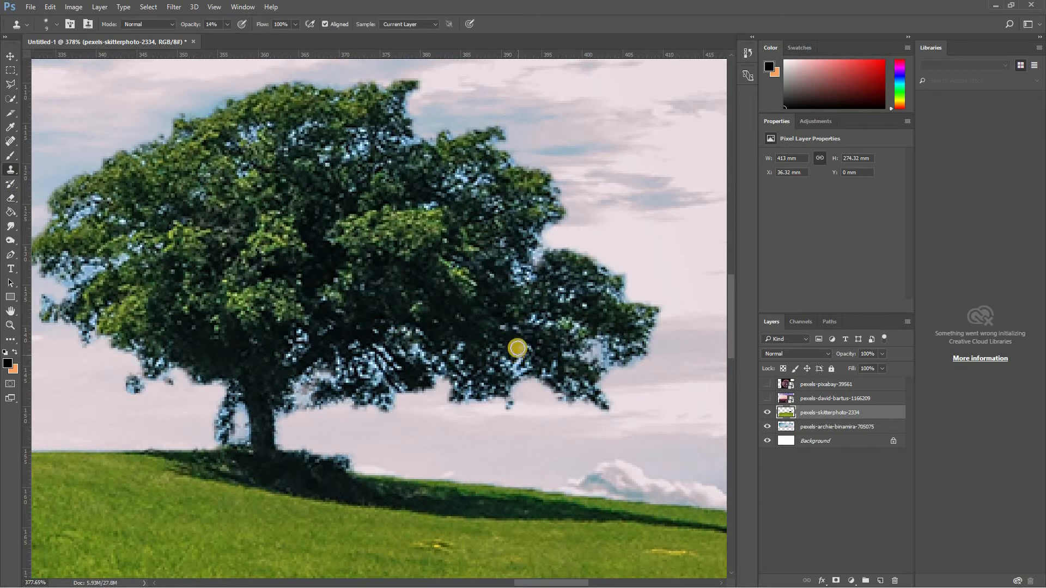
right_click(489, 293)
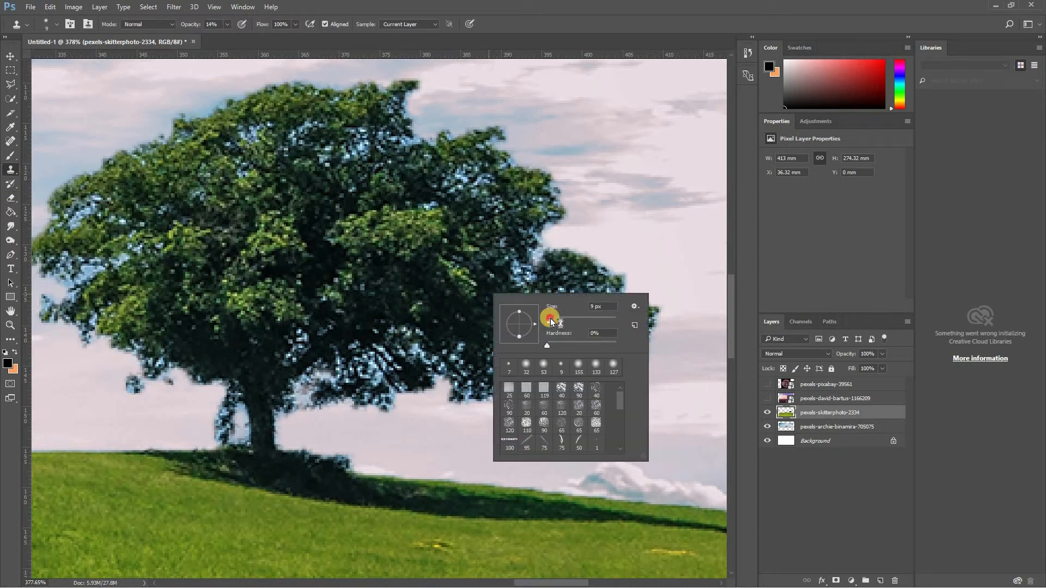
click(551, 321)
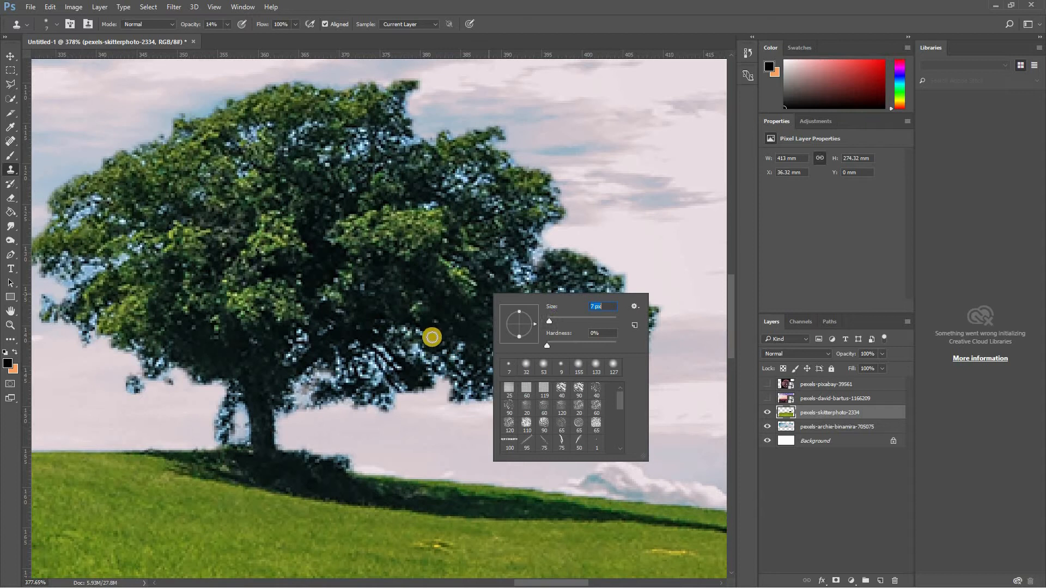
click(432, 359)
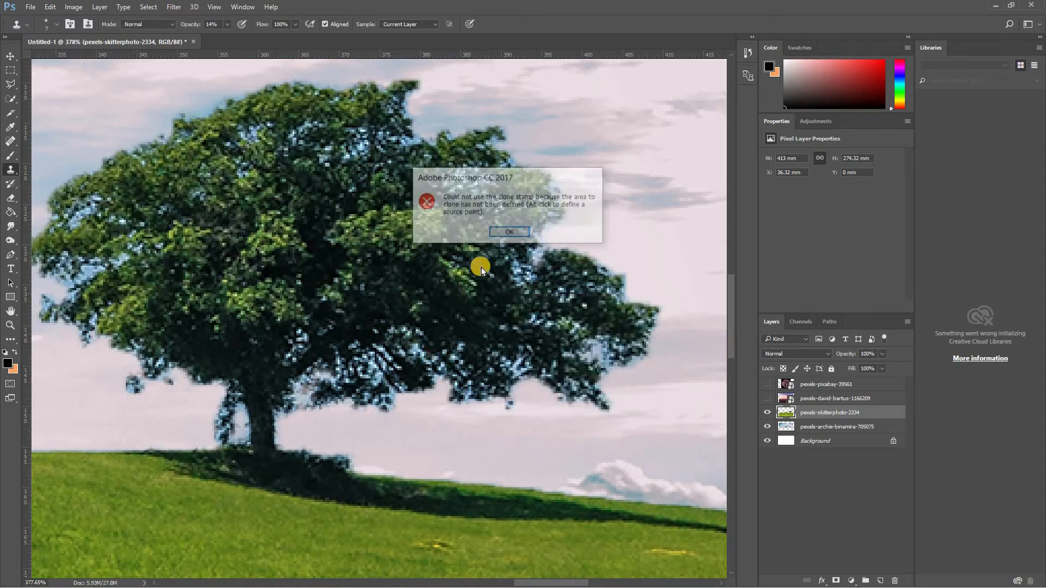
click(499, 232)
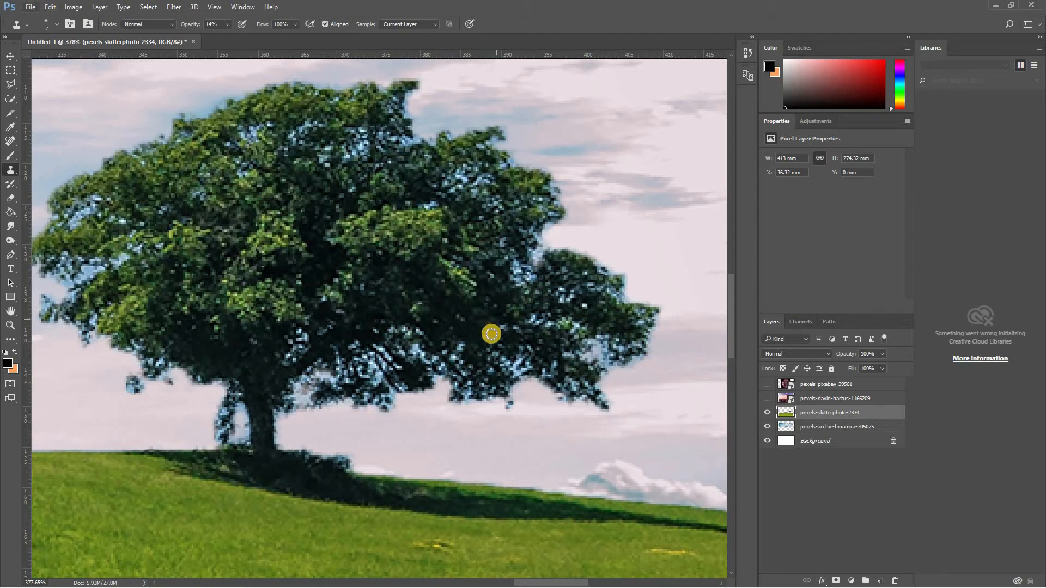
- Clone dark foliage over the pale blue spots in the tree's lower crown with the Clone Stamp at 35% opacity
scroll(481, 354, up, 5)
scroll(446, 374, up, 1)
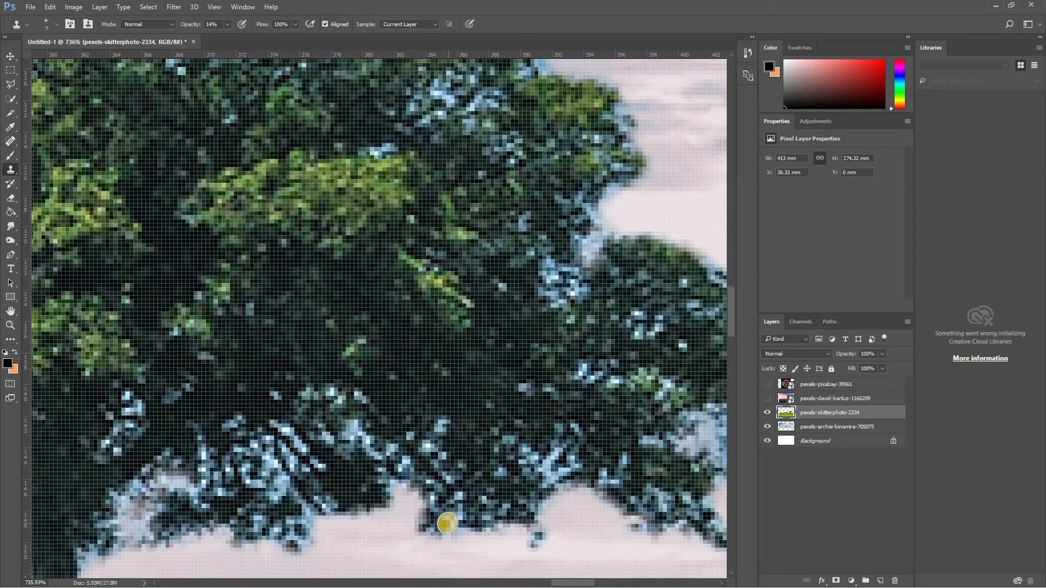
alt+click(388, 319)
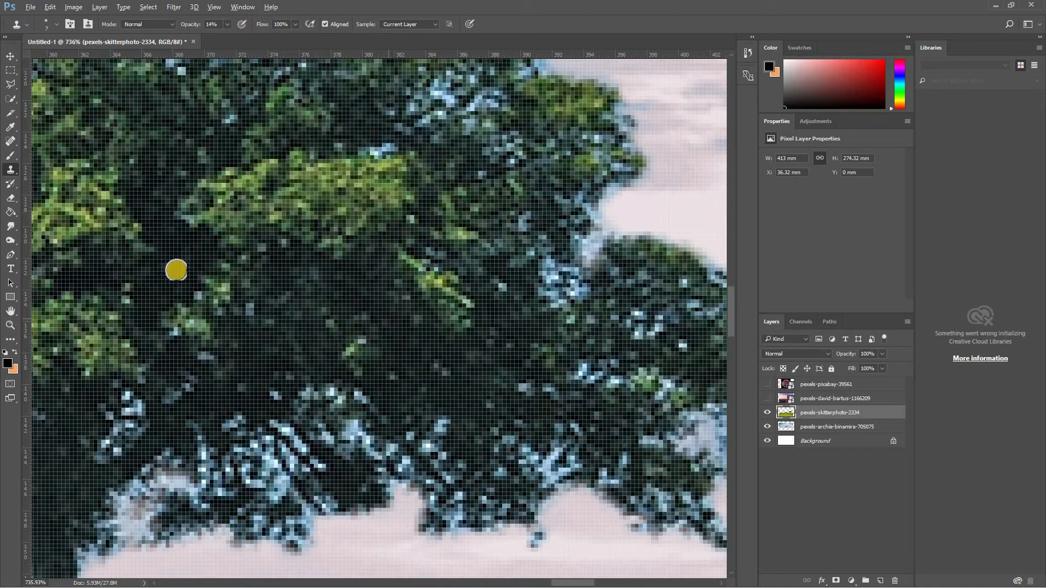
alt+click(382, 308)
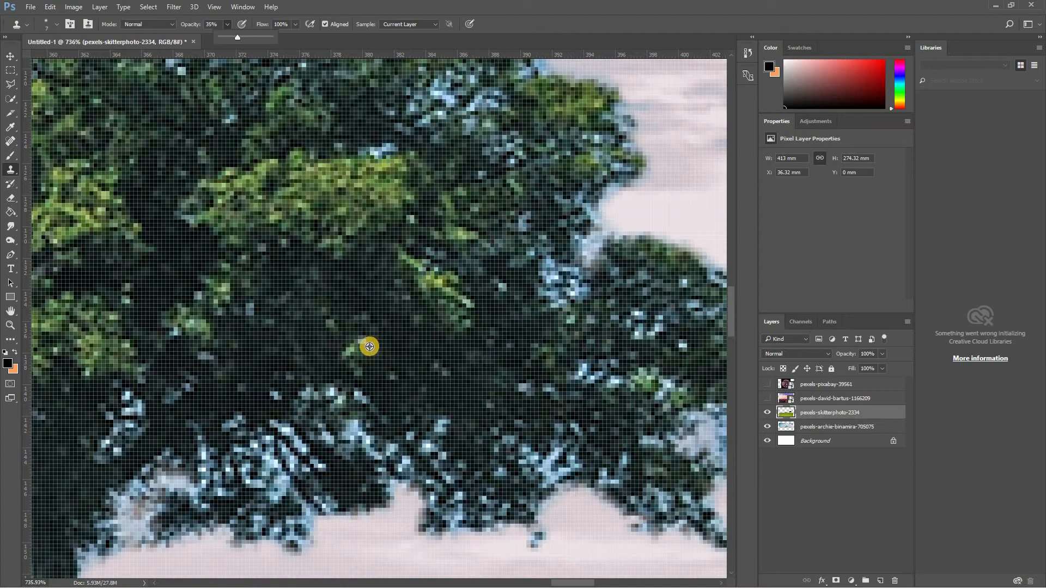
alt+click(402, 461)
mouse_move(452, 446)
mouse_down()
mouse_move(442, 428)
mouse_move(449, 418)
mouse_move(441, 435)
mouse_move(434, 420)
mouse_move(439, 432)
mouse_move(472, 292)
mouse_move(450, 442)
mouse_move(430, 436)
mouse_up()
alt+click(470, 306)
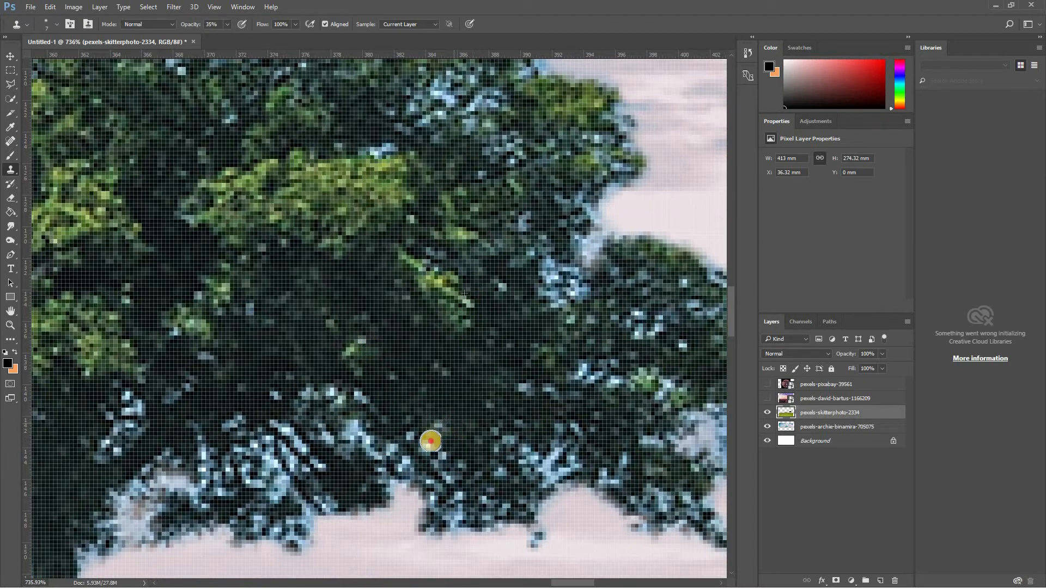
alt+click(455, 245)
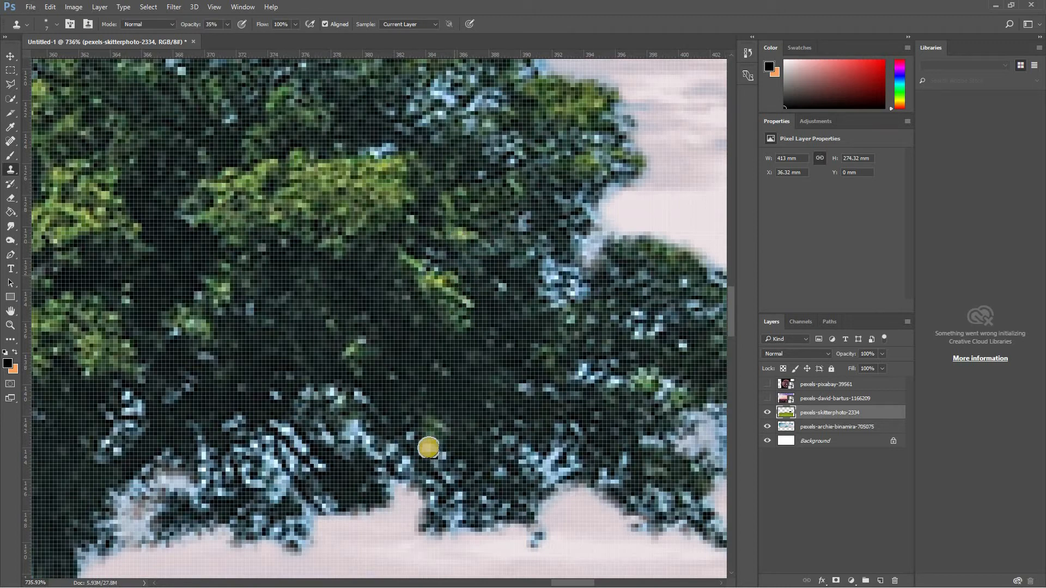
drag(432, 442, 432, 462)
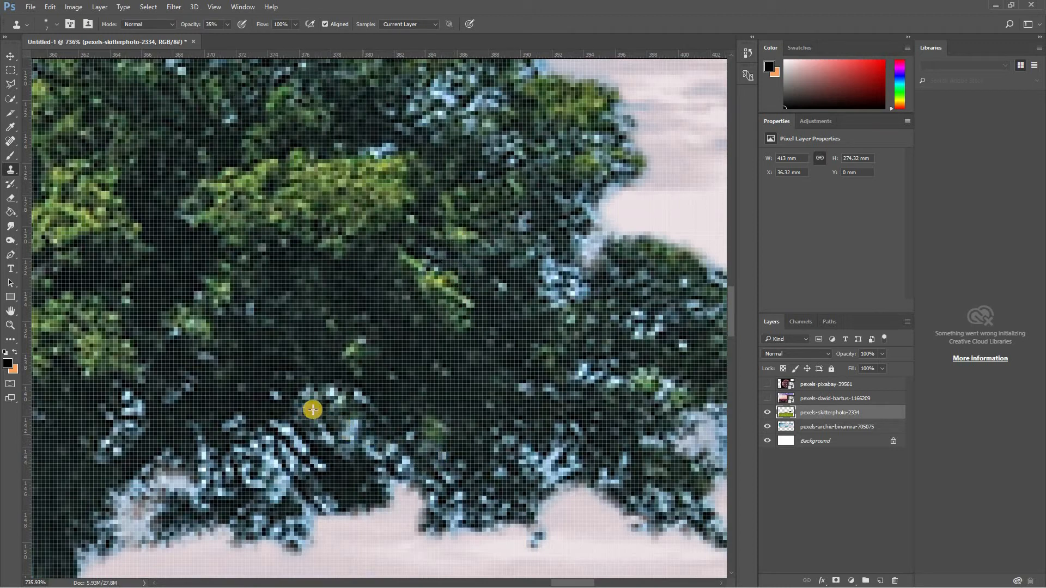
- Examine the retouched tree at lower magnification and within the whole composition of hill, mountain and sky
key(m)
key(z)
alt+click(250, 416)
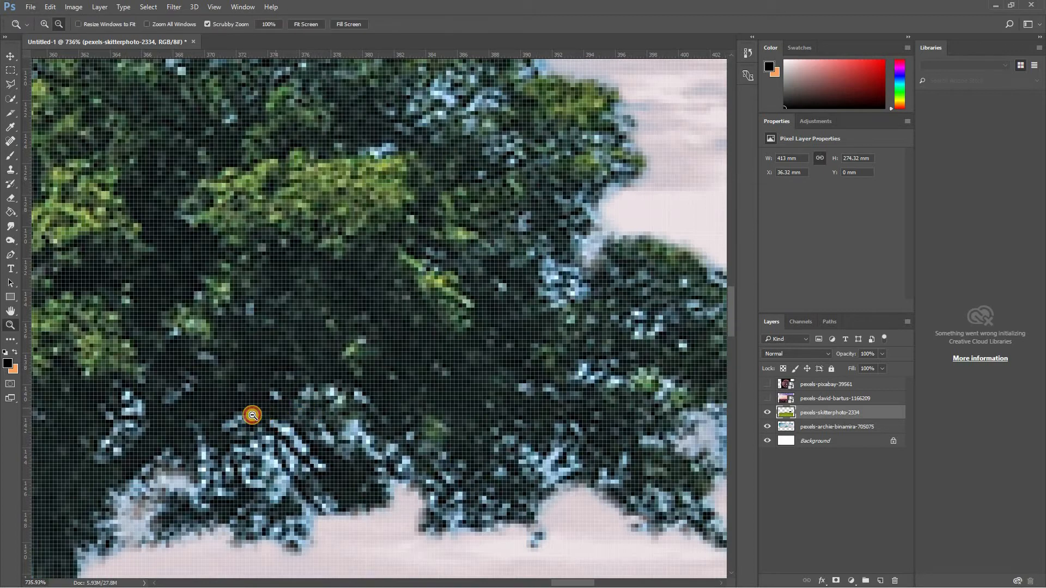
alt+click(241, 420)
alt+click(244, 422)
alt+click(247, 424)
alt+click(248, 423)
alt+click(252, 430)
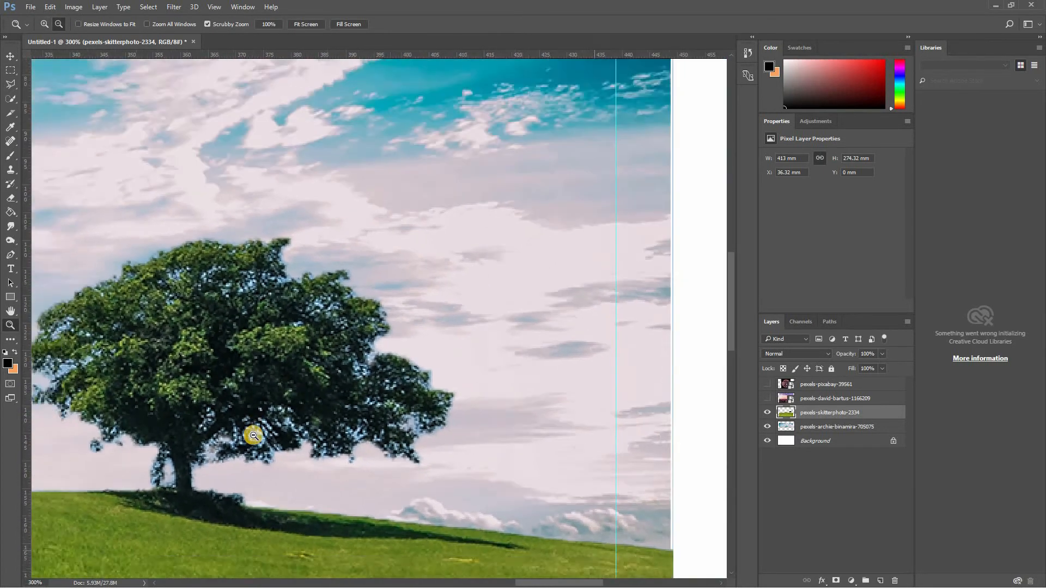
alt+click(272, 429)
key(h)
drag(271, 416, 630, 292)
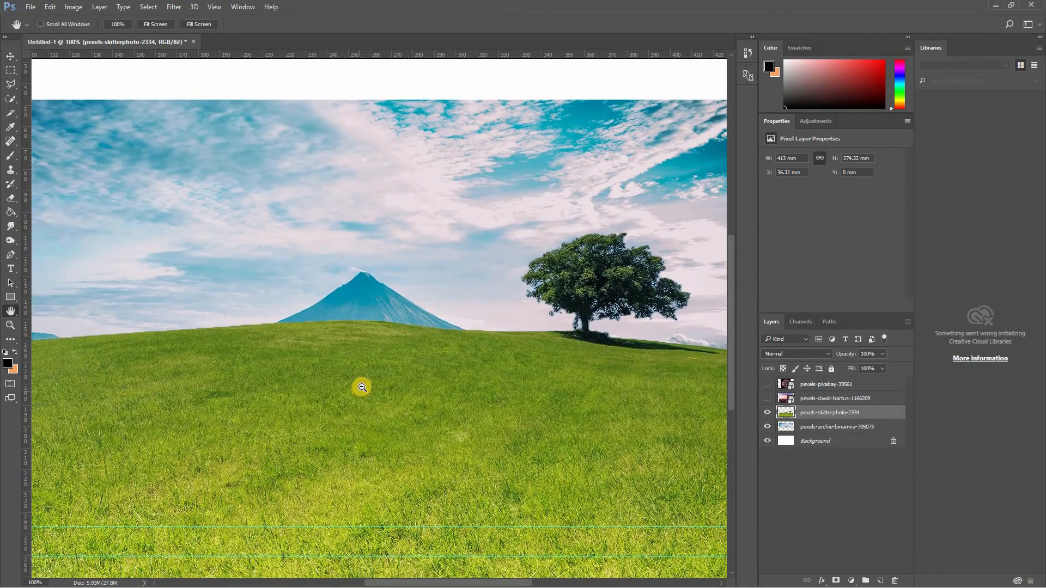
scroll(362, 387, down, 3)
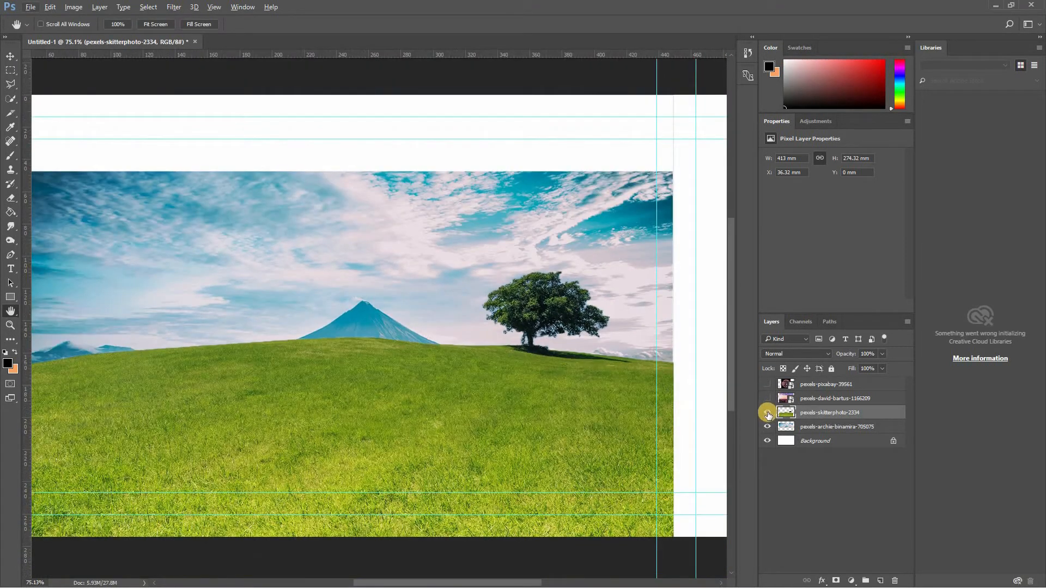
- Hide the pexels-skitterphoto-2334 layer and quick-select the whole sky above the large mountain on the sky photo's layer
click(767, 413)
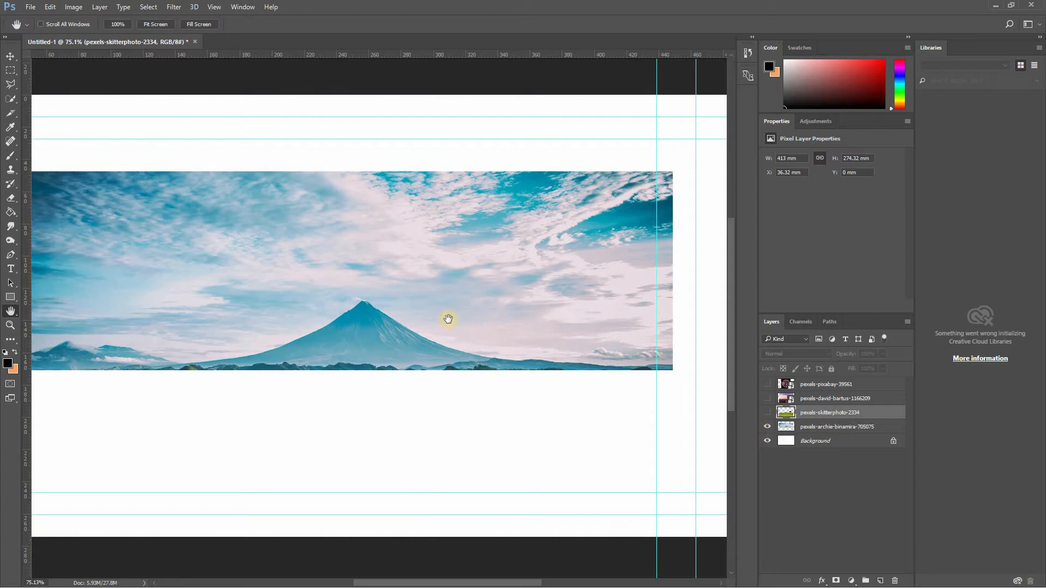
click(799, 430)
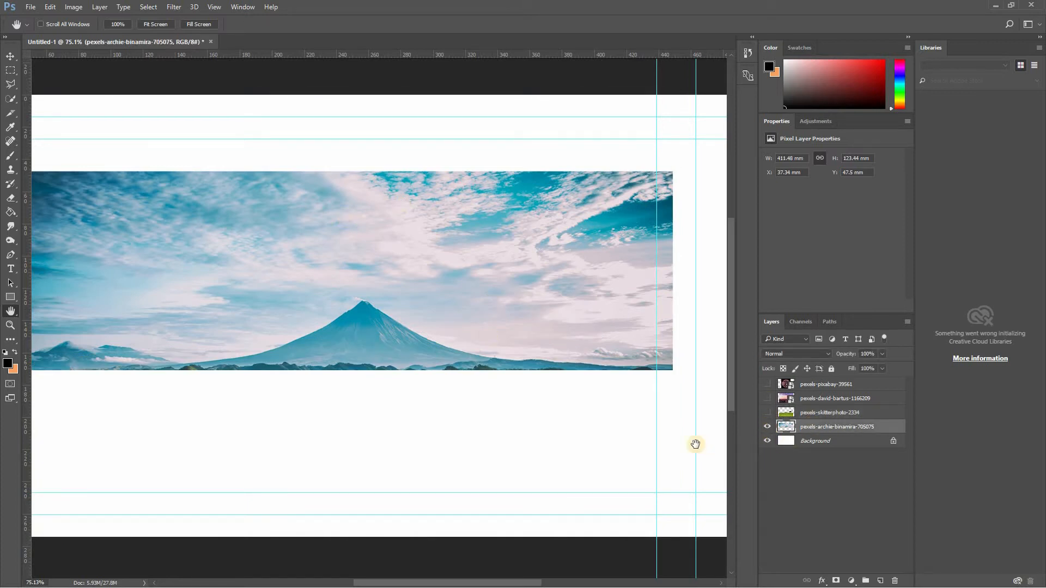
mouse_move(440, 416)
mouse_down()
mouse_move(455, 415)
mouse_move(441, 413)
mouse_up()
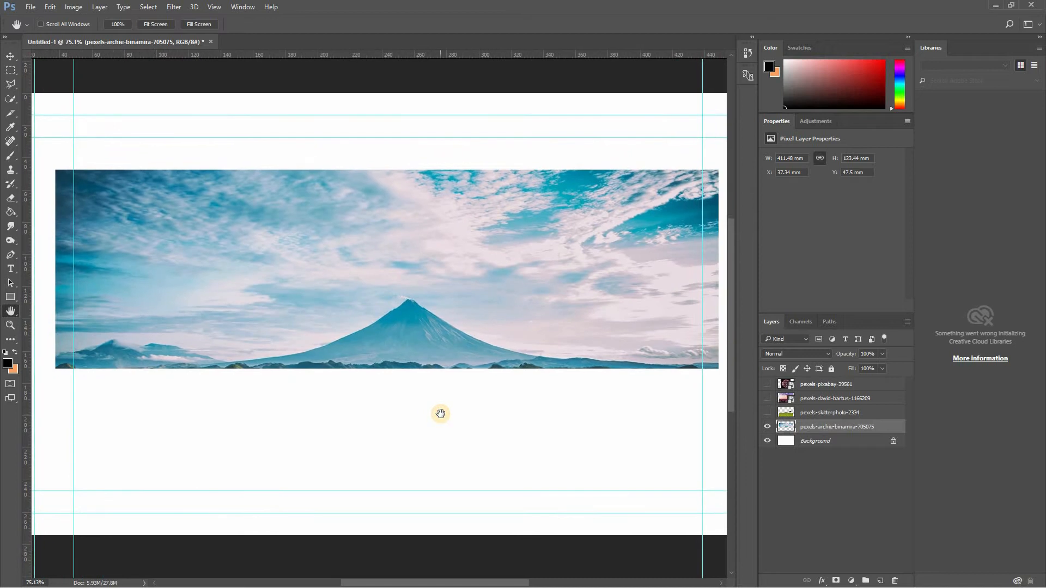
click(9, 98)
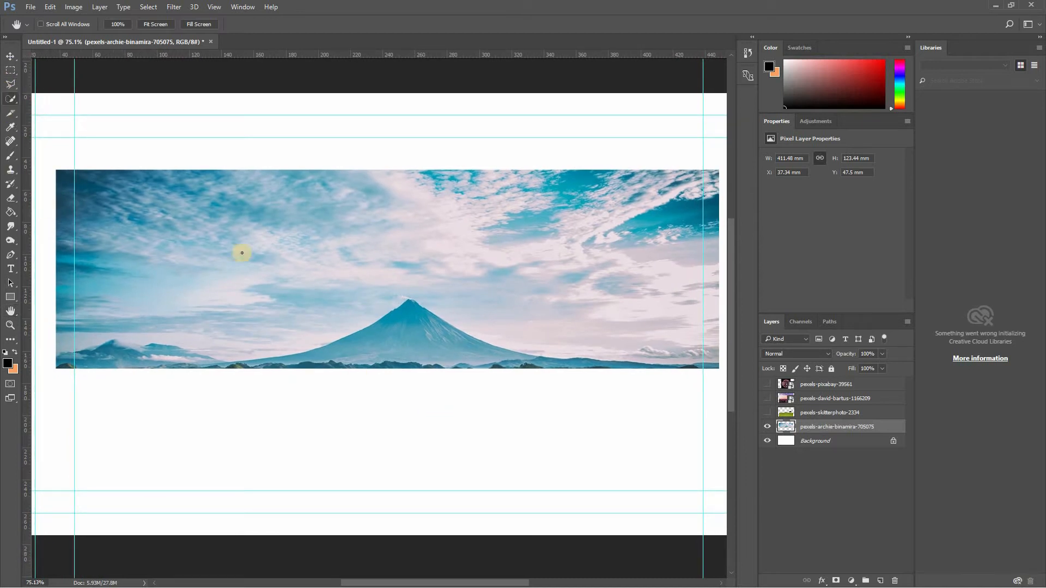
drag(206, 235, 292, 235)
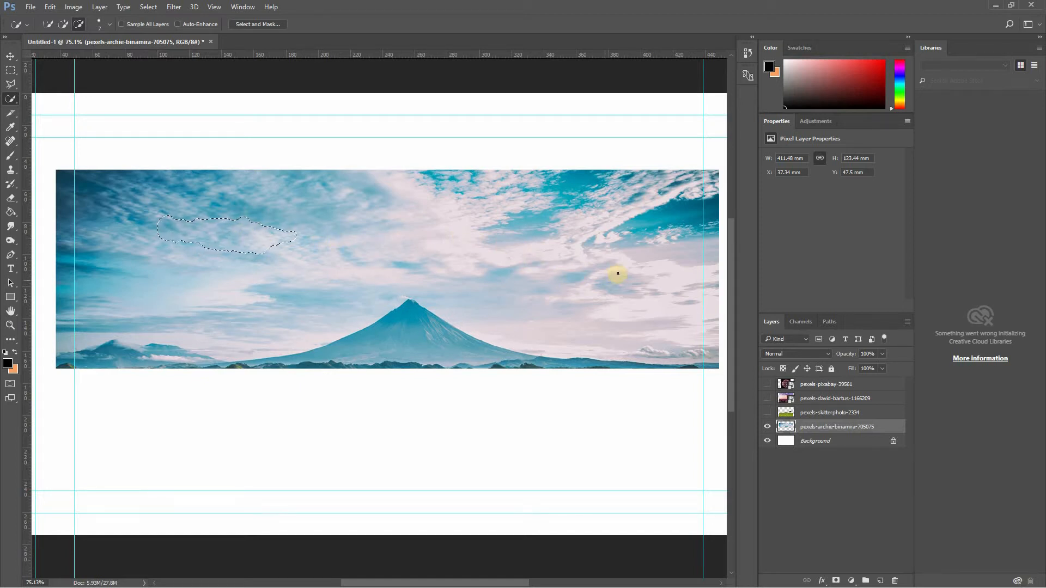
mouse_move(618, 276)
mouse_down()
mouse_move(607, 271)
mouse_move(603, 285)
mouse_move(491, 279)
mouse_up()
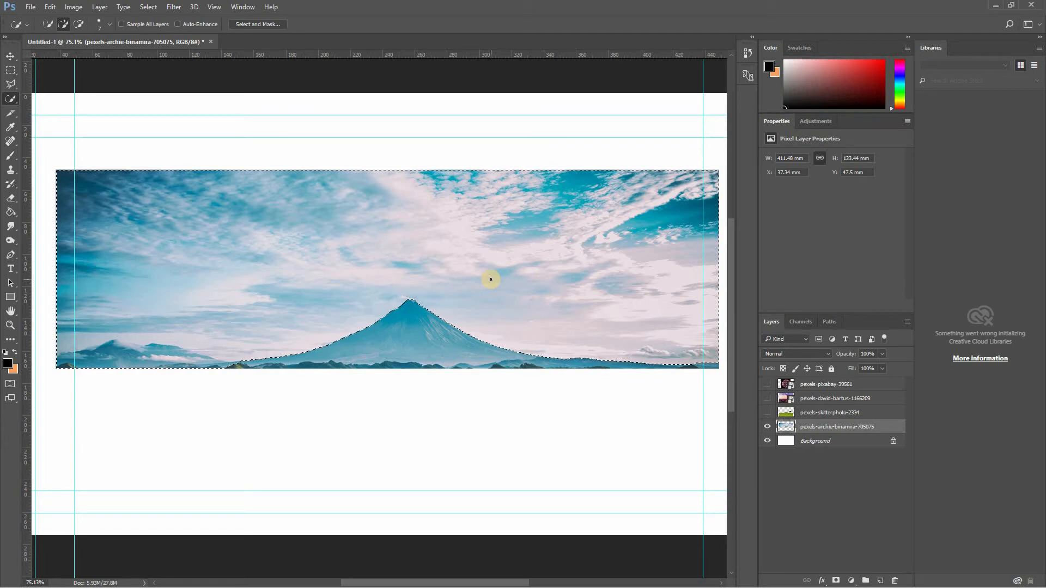
- Subtract the smaller distant mountains and their low clouds from the sky selection, following the ridge line
key(z)
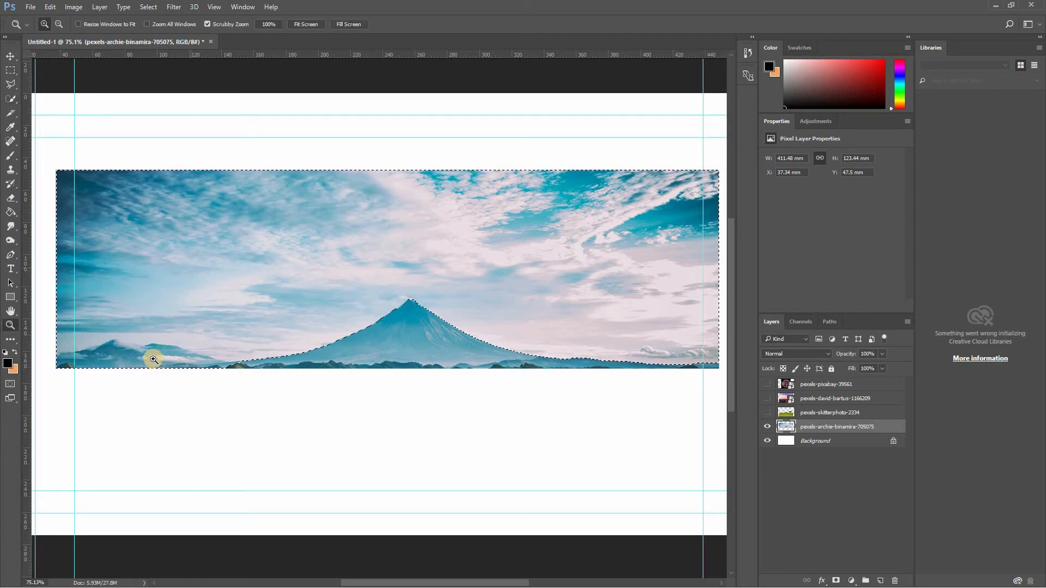
click(119, 367)
click(125, 363)
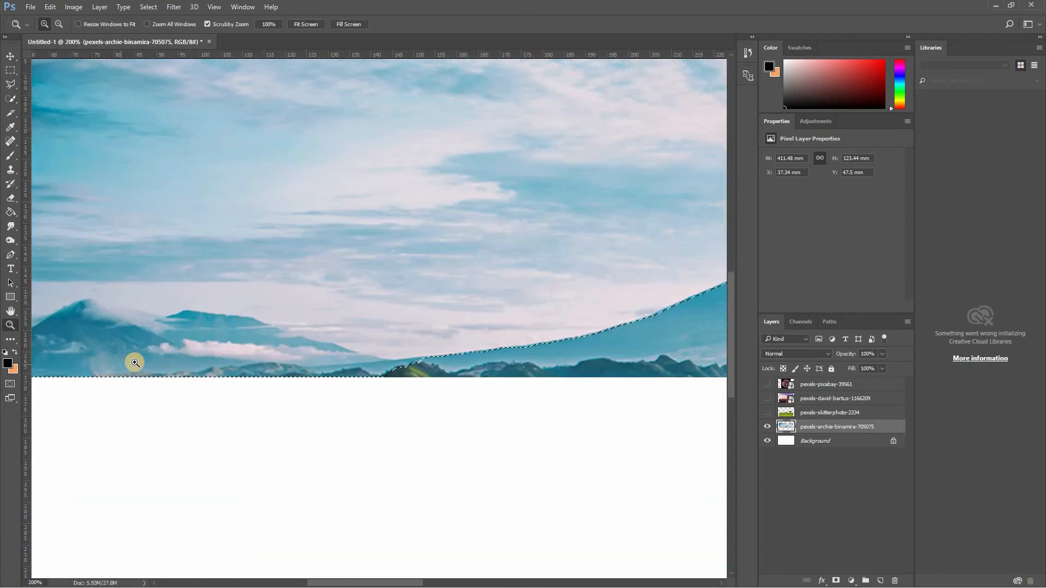
click(10, 98)
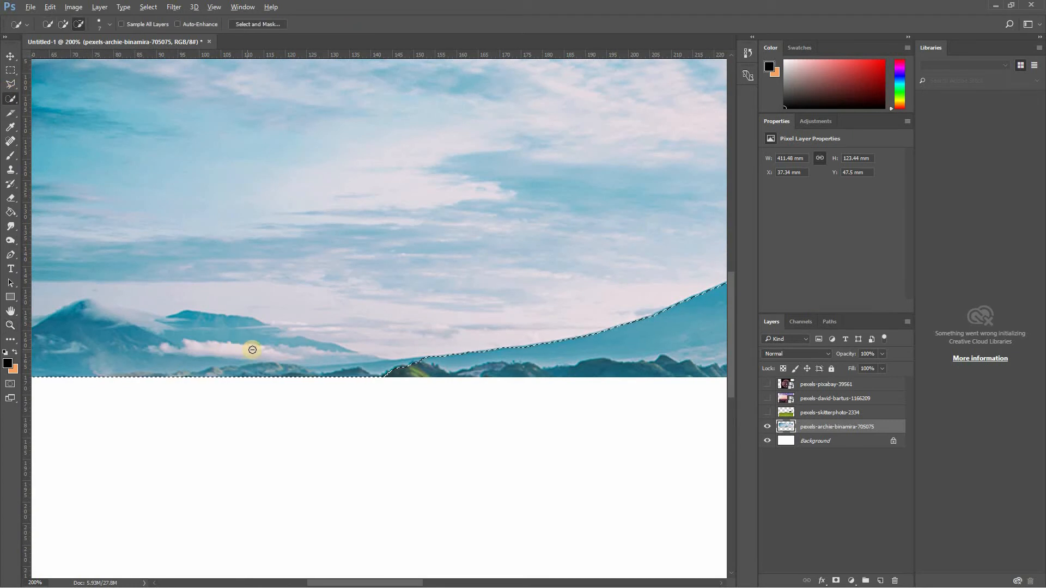
mouse_move(252, 350)
mouse_down()
mouse_move(222, 345)
mouse_move(280, 351)
mouse_move(262, 357)
mouse_move(253, 342)
mouse_move(210, 334)
mouse_move(170, 357)
mouse_move(117, 348)
mouse_move(138, 319)
mouse_up()
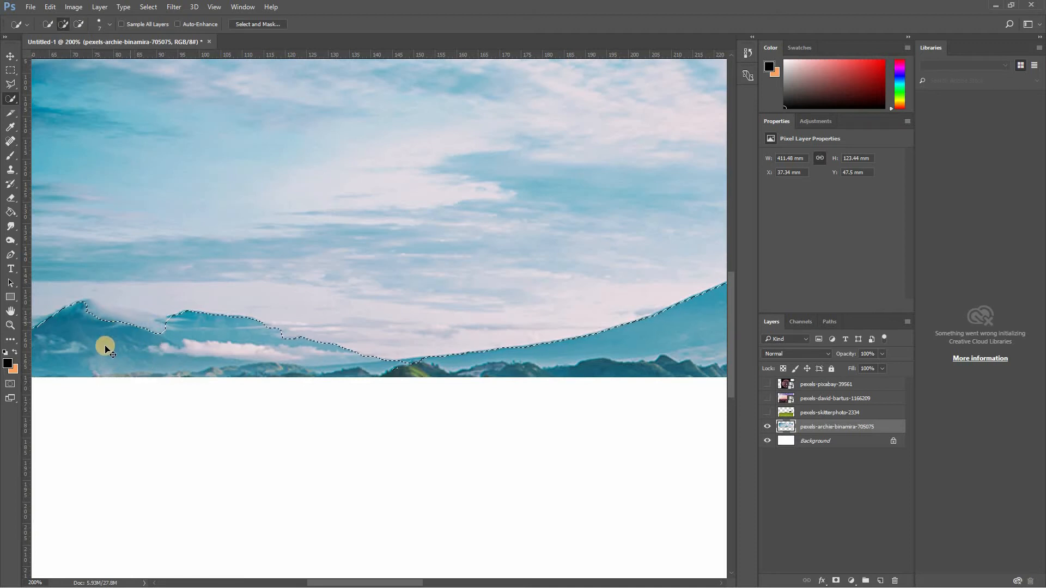
scroll(107, 351, left, 6)
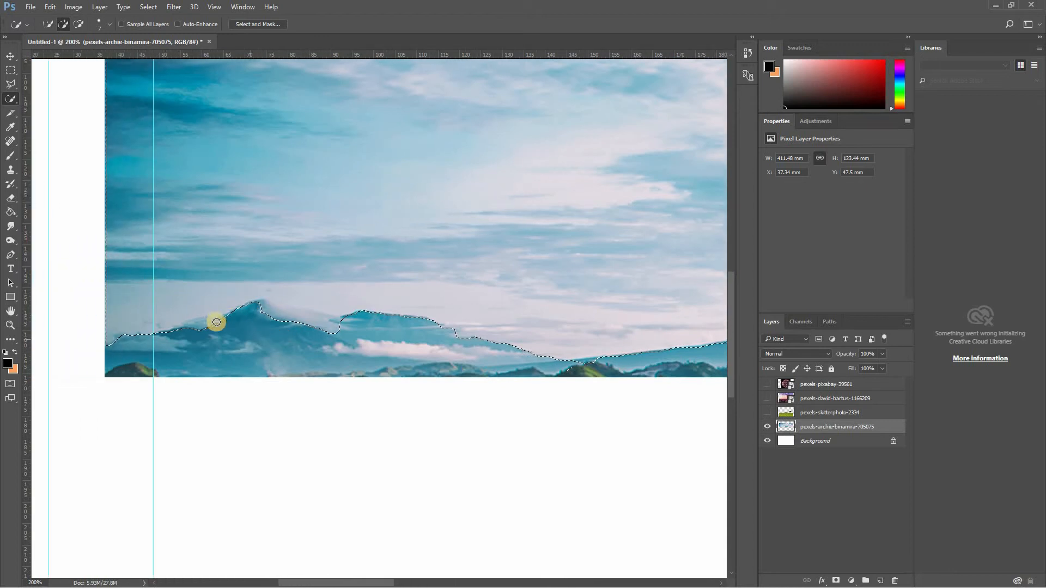
mouse_move(216, 322)
mouse_down()
mouse_move(195, 328)
mouse_move(304, 316)
mouse_move(276, 312)
mouse_up()
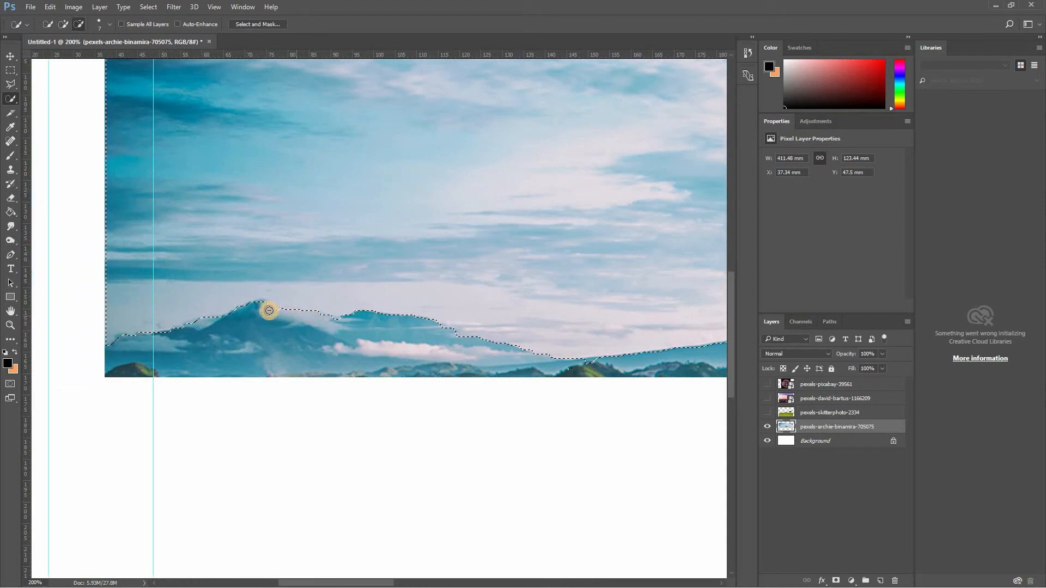
scroll(432, 337, down, 2)
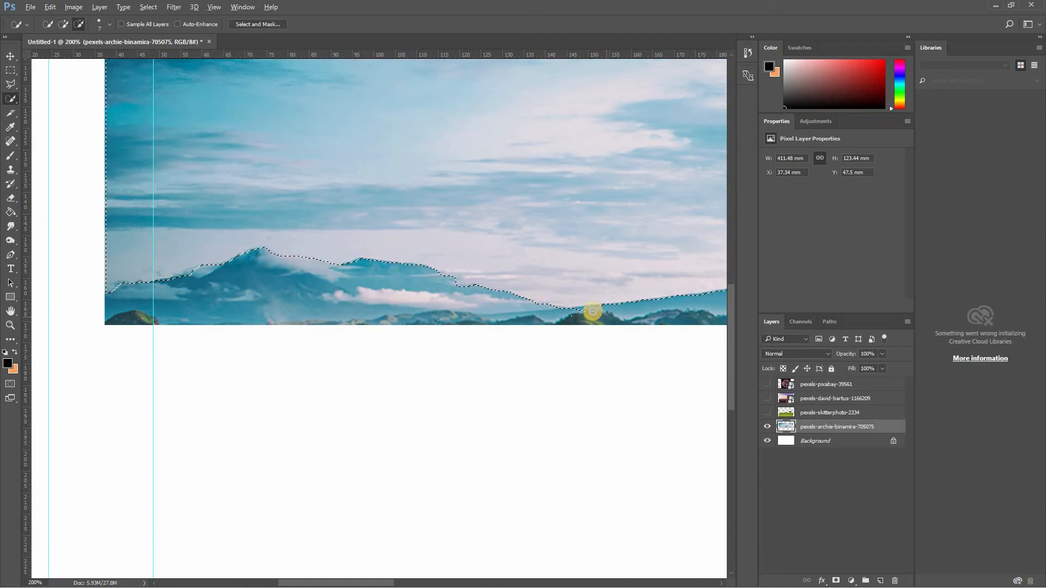
- Delete the selected sky from the mountain photo and clear the selection
key(z)
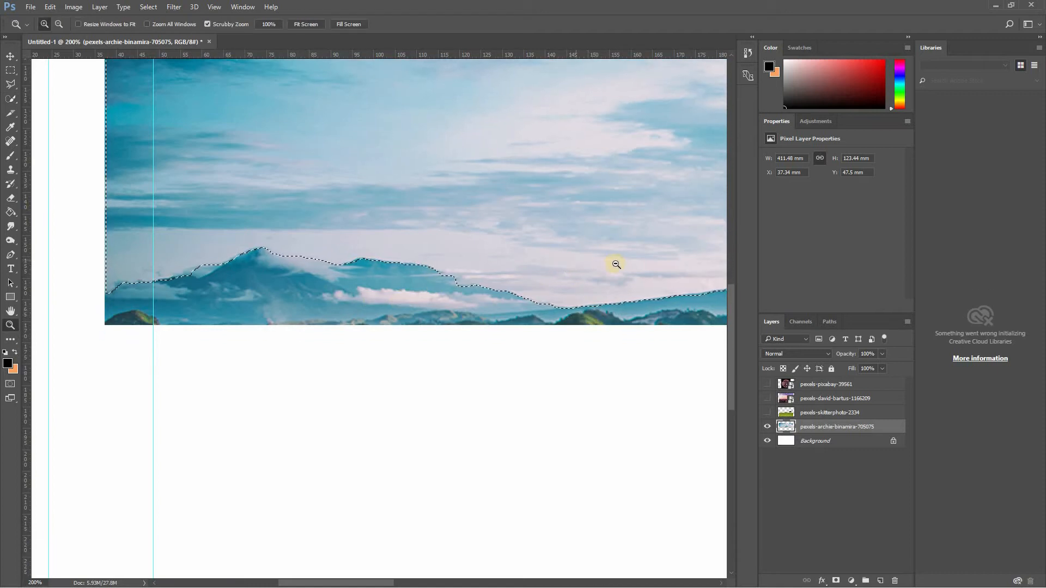
alt+click(653, 266)
alt+click(653, 270)
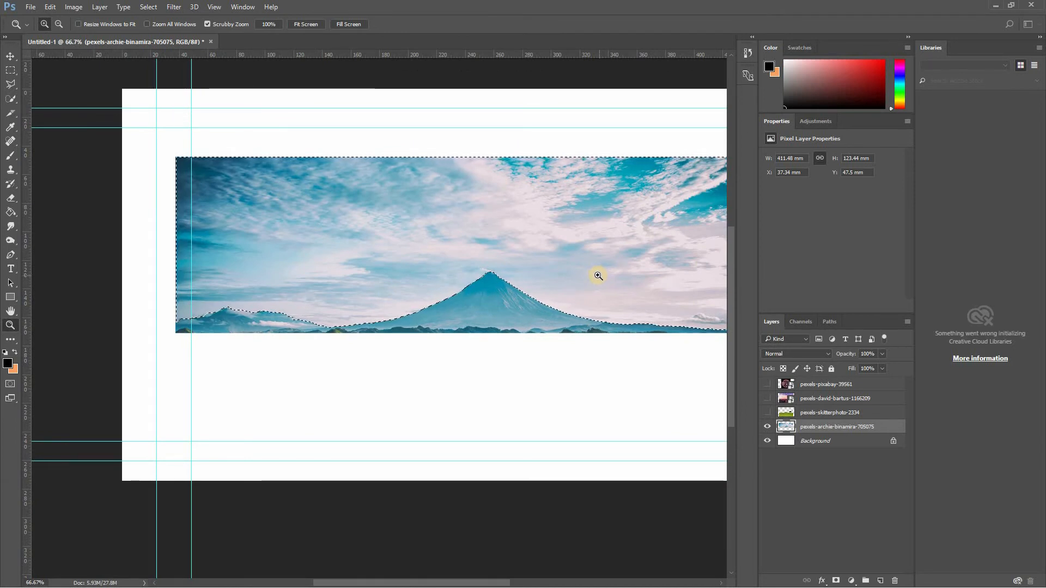
key(Delete)
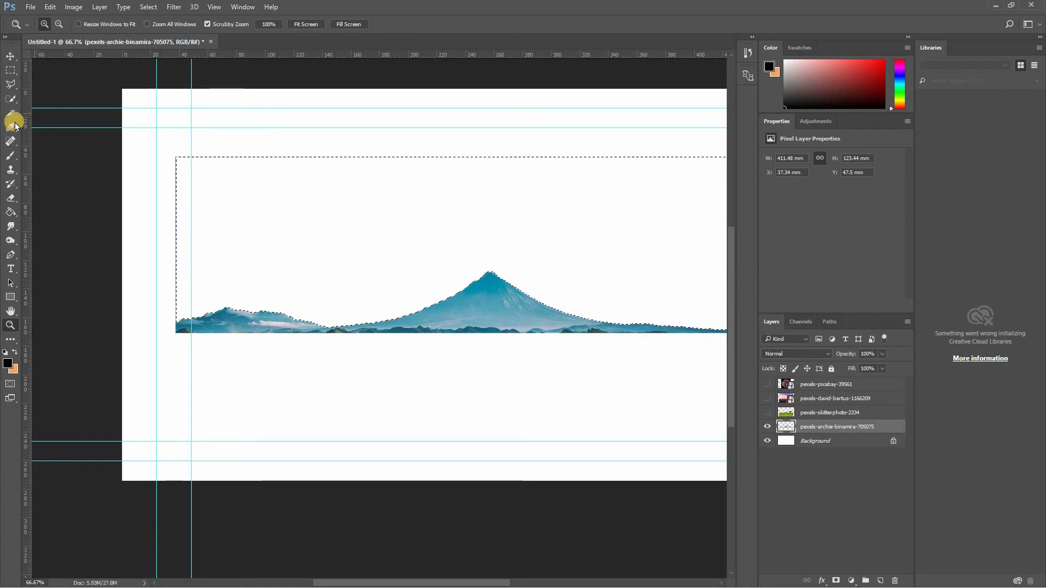
click(11, 70)
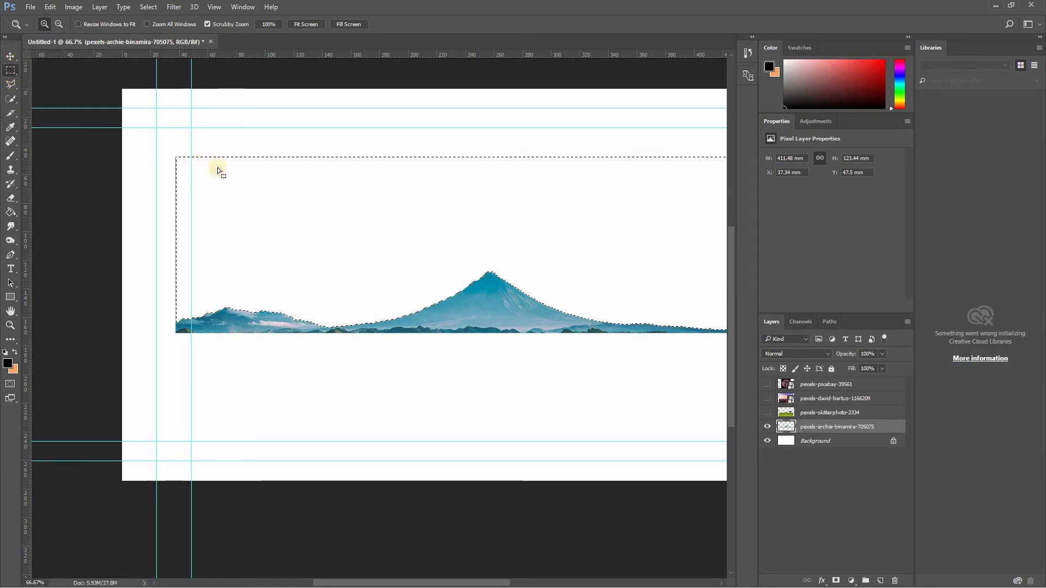
right_click(220, 169)
click(229, 171)
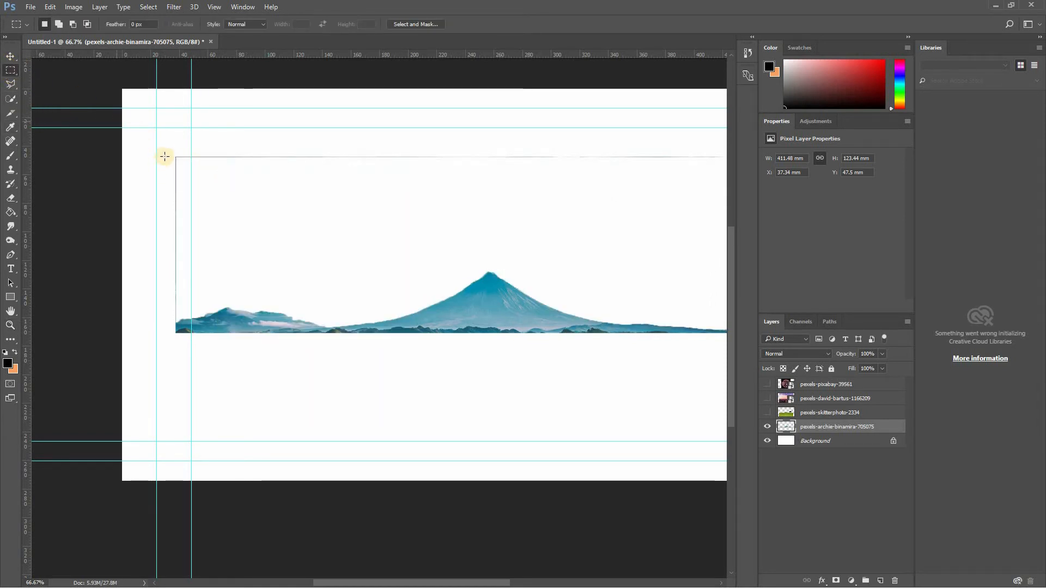
- Erase part of the leftover line above the mountains within a rectangular selection, using a 21 px Eraser at 100% opacity
drag(158, 145, 186, 305)
drag(213, 136, 688, 176)
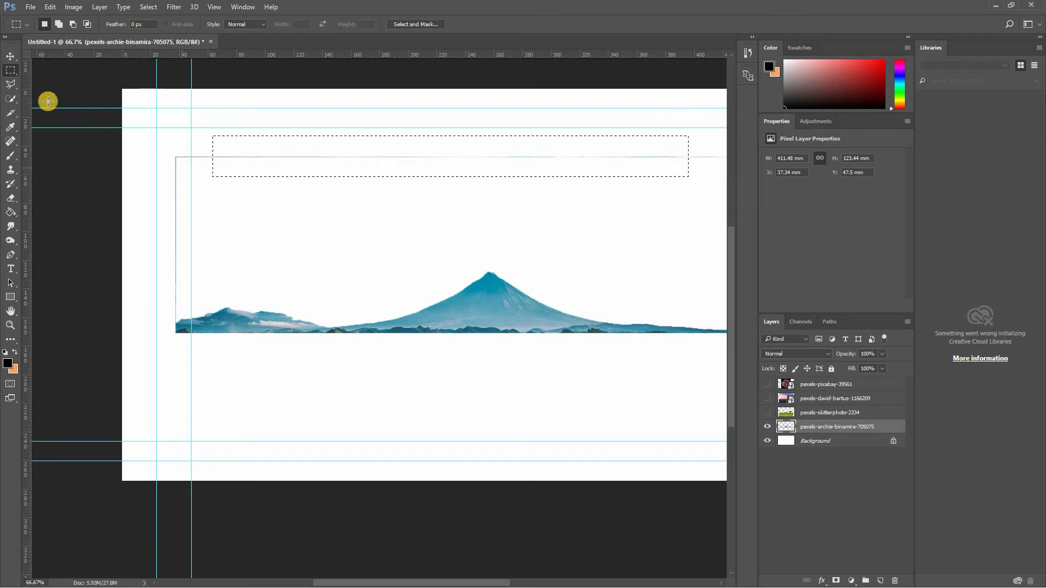
click(11, 198)
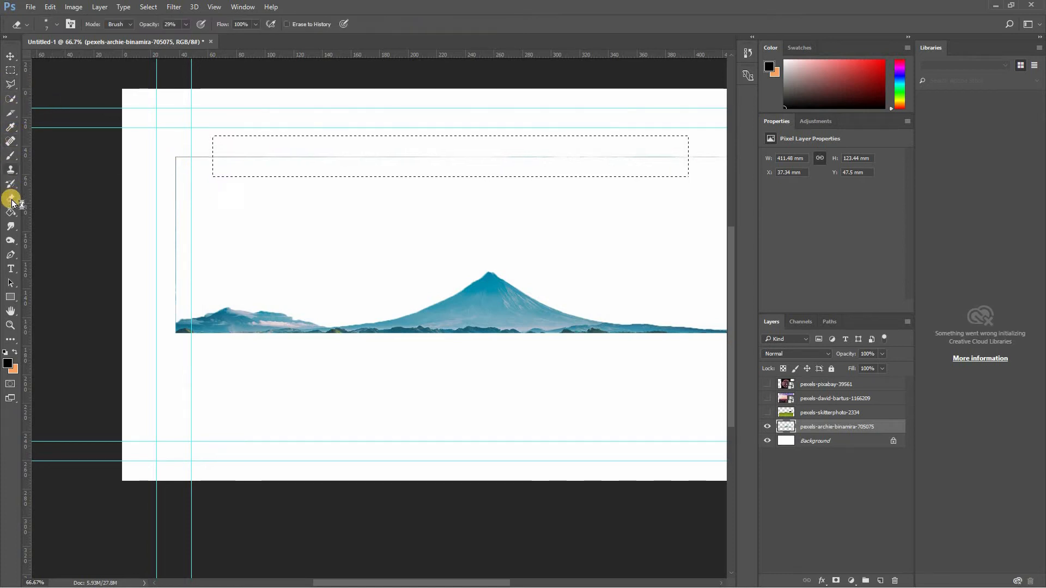
click(186, 24)
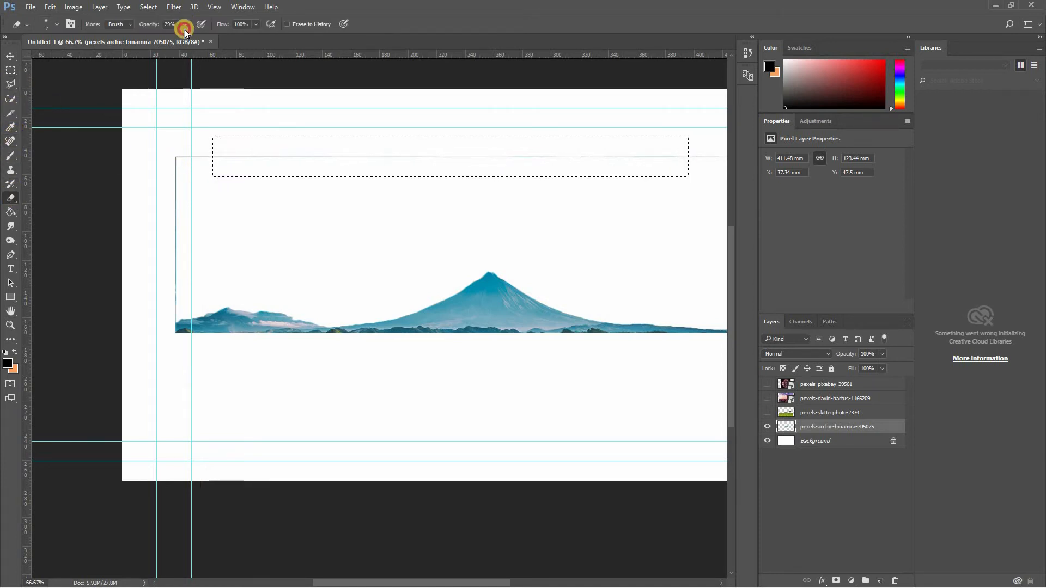
drag(185, 36, 193, 37)
click(363, 168)
key(0)
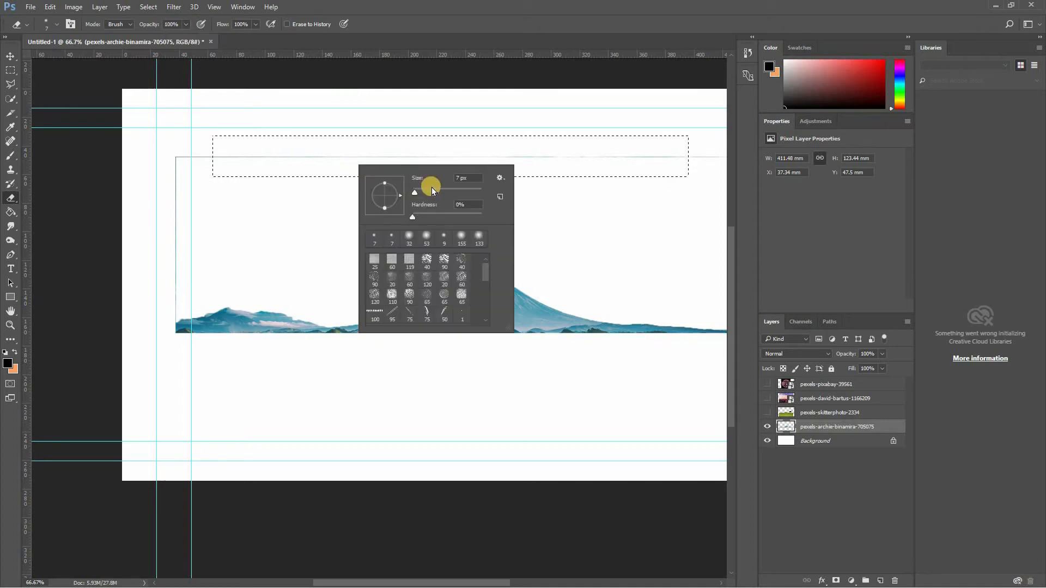
right_click(360, 167)
click(420, 190)
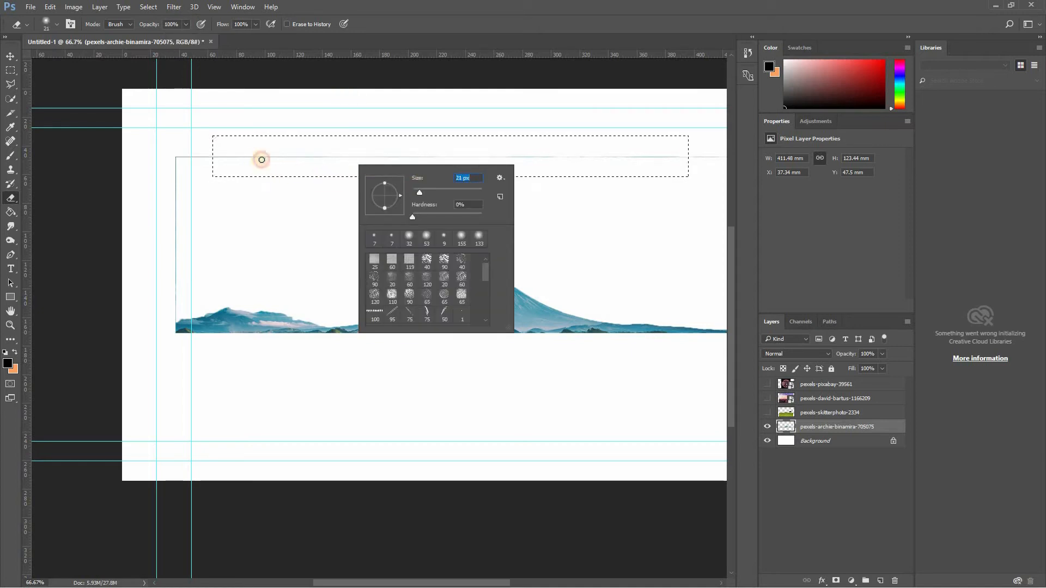
drag(261, 159, 485, 158)
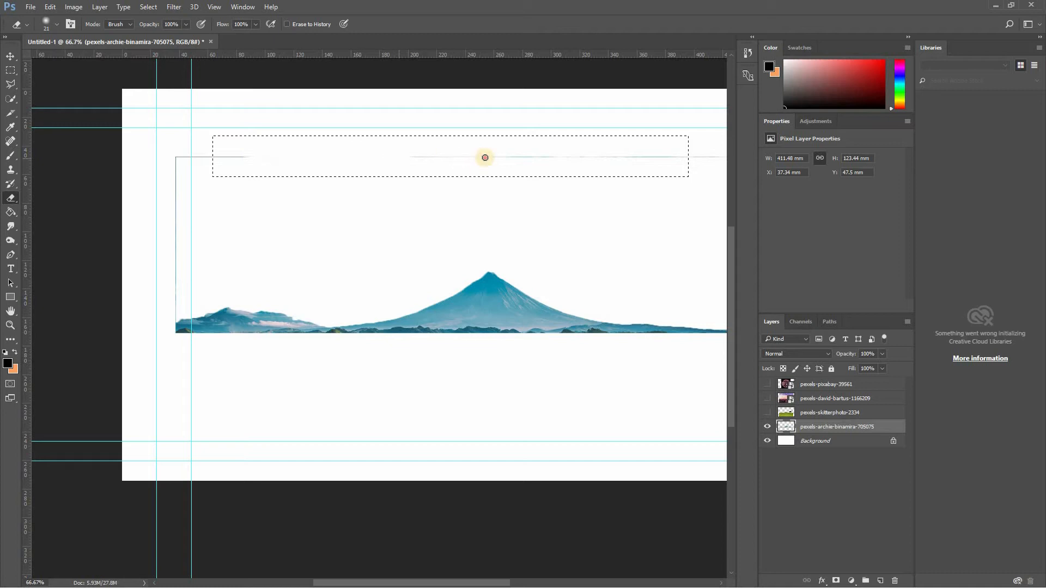
- Delete the leftover vertical edge line, its upper corner and the adjoining stub of the horizontal line using rectangular selections
click(10, 71)
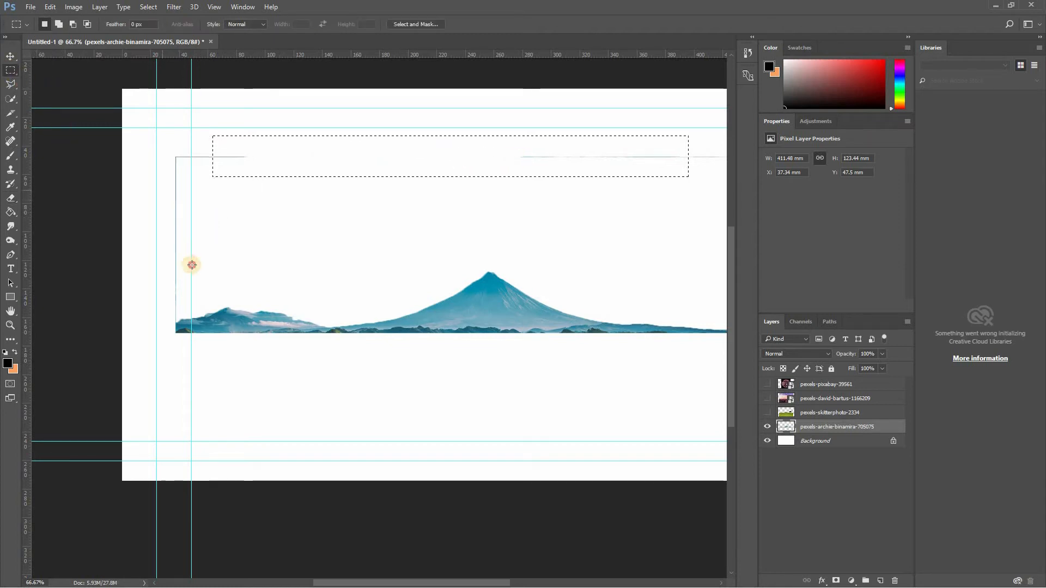
drag(162, 191, 191, 299)
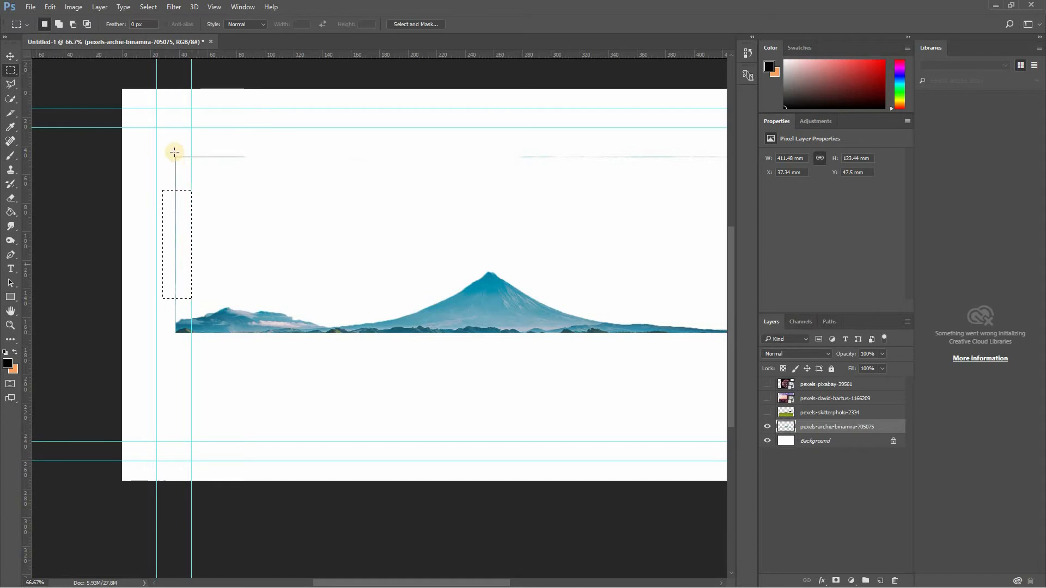
key(Delete)
drag(165, 143, 207, 204)
key(Delete)
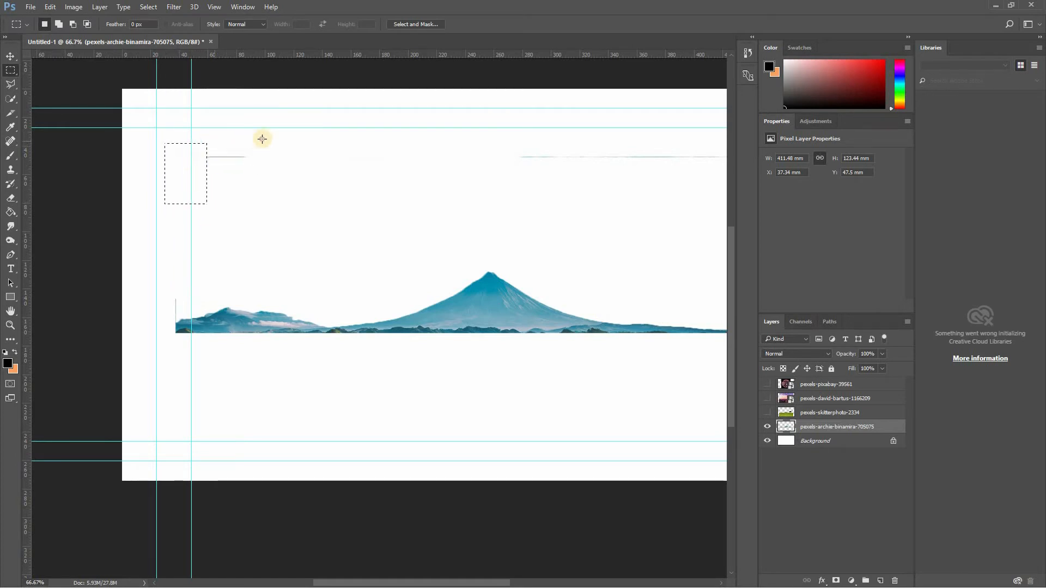
mouse_move(185, 138)
mouse_down()
mouse_move(210, 171)
mouse_move(264, 177)
mouse_up()
key(Delete)
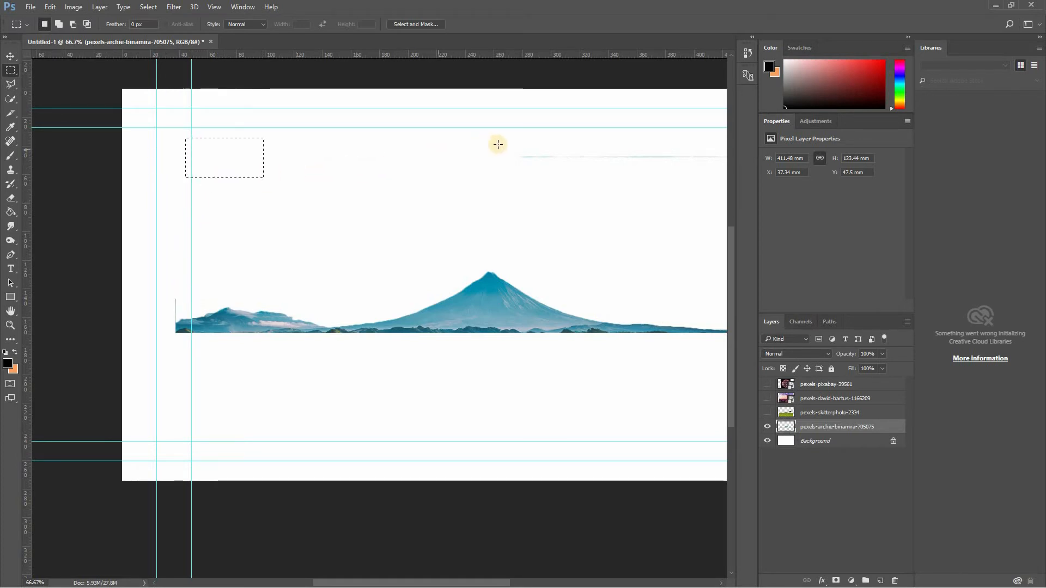
- Delete the rest of the horizontal edge line and the last vertical remnant beside the small mountains, and clear the selection
drag(492, 140, 731, 184)
scroll(662, 195, down, 1)
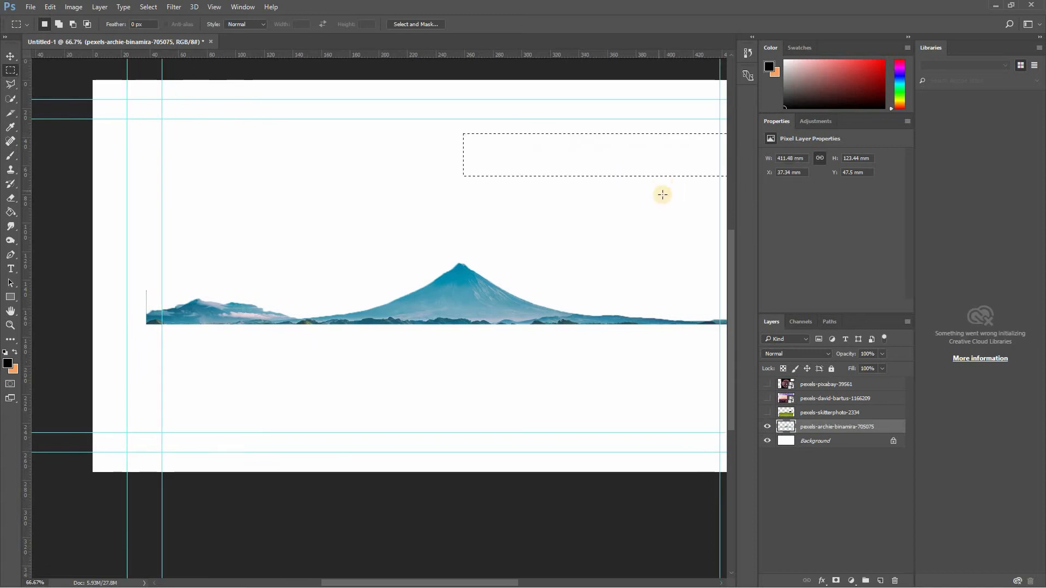
scroll(662, 194, down, 1)
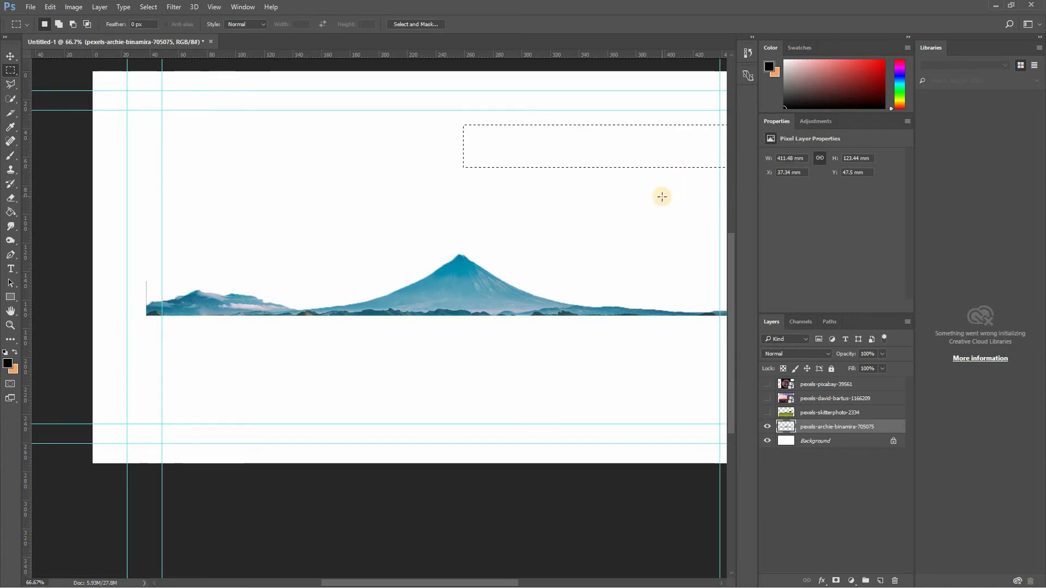
click(260, 194)
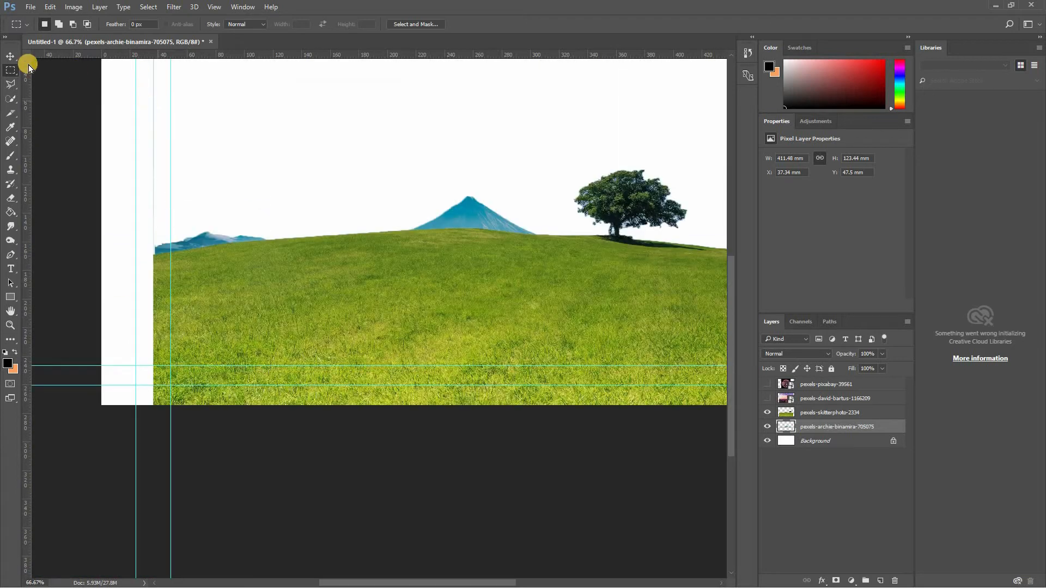
- Show the pexels-skitterphoto-2334 hill layer and raise the mountain layer to about Y 31 mm so the range clears the grass
click(10, 56)
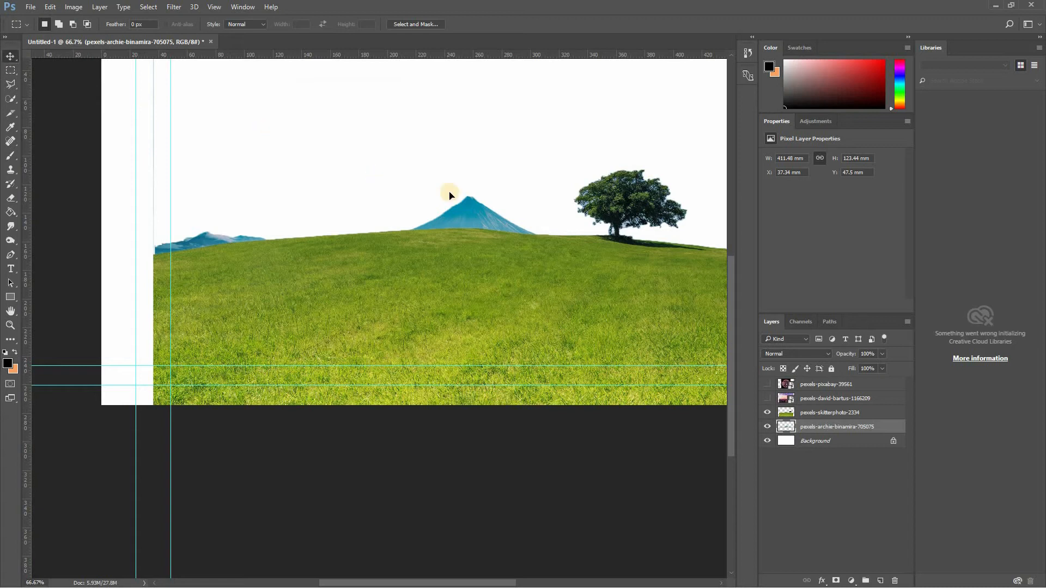
drag(480, 217, 480, 193)
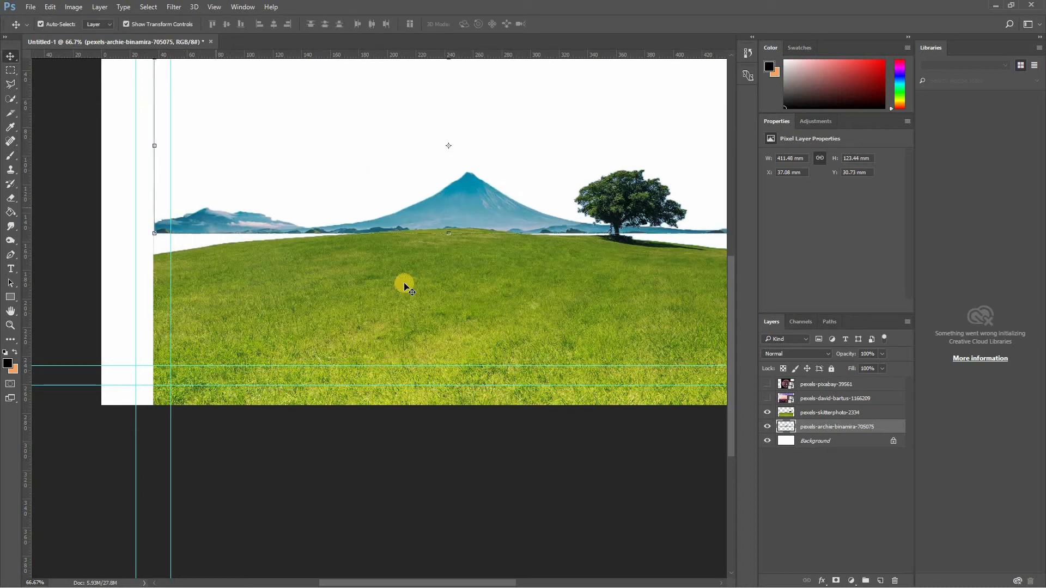
key(h)
drag(571, 207, 491, 213)
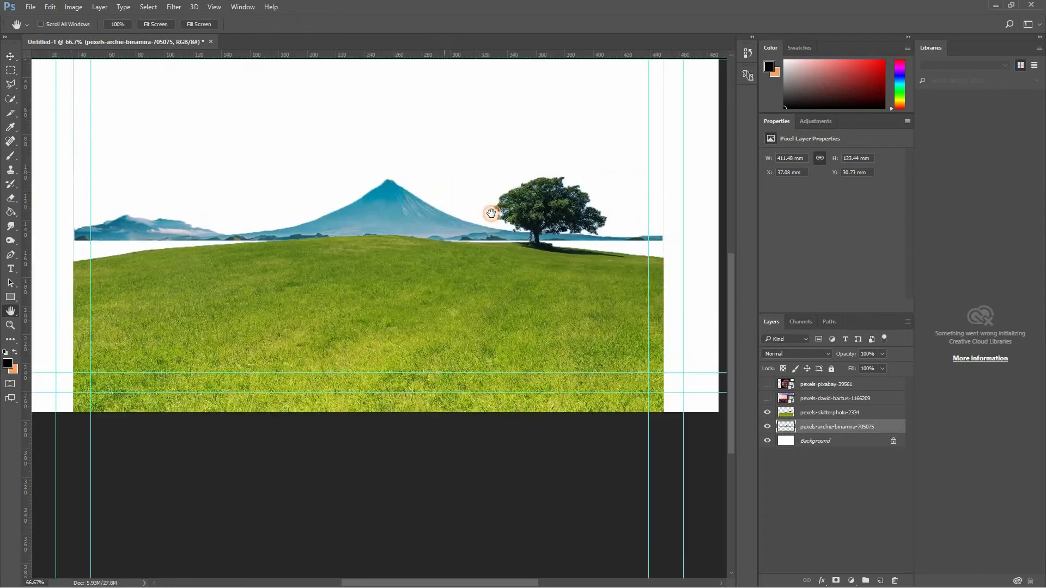
key(v)
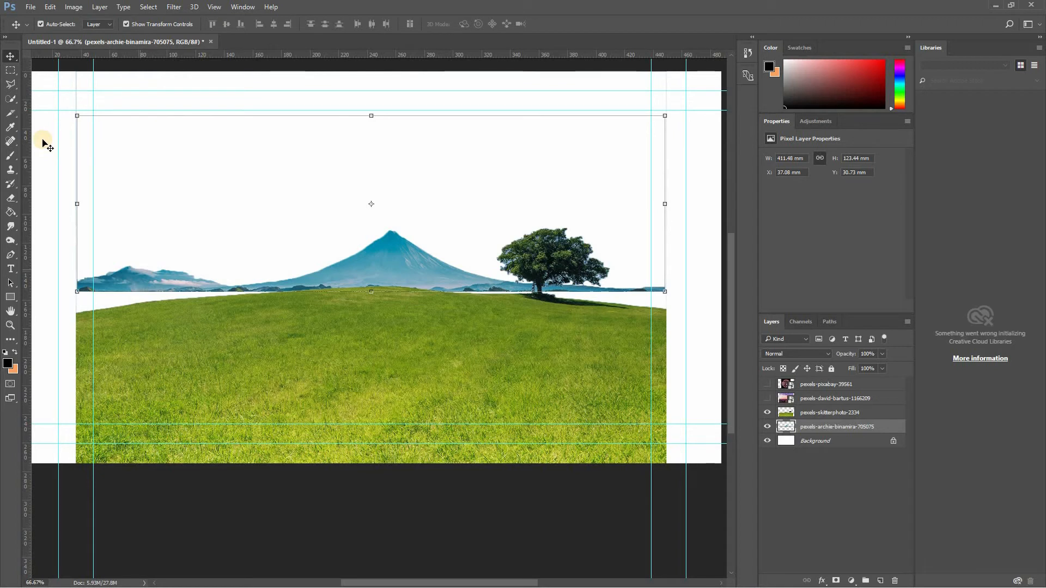
click(12, 85)
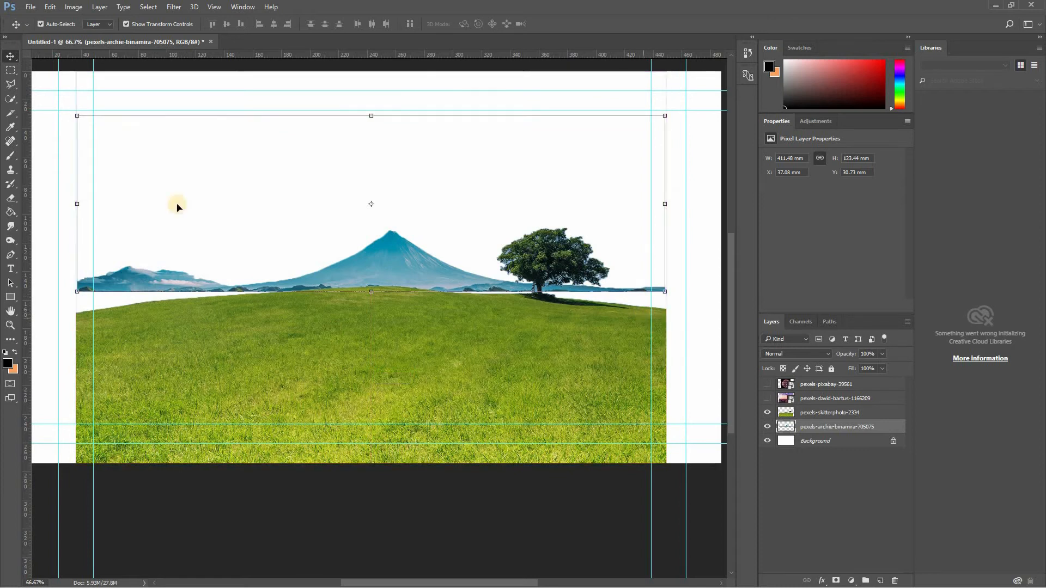
- Show the sunset sky and lavender field layer and place it beneath the mountain layer
click(767, 399)
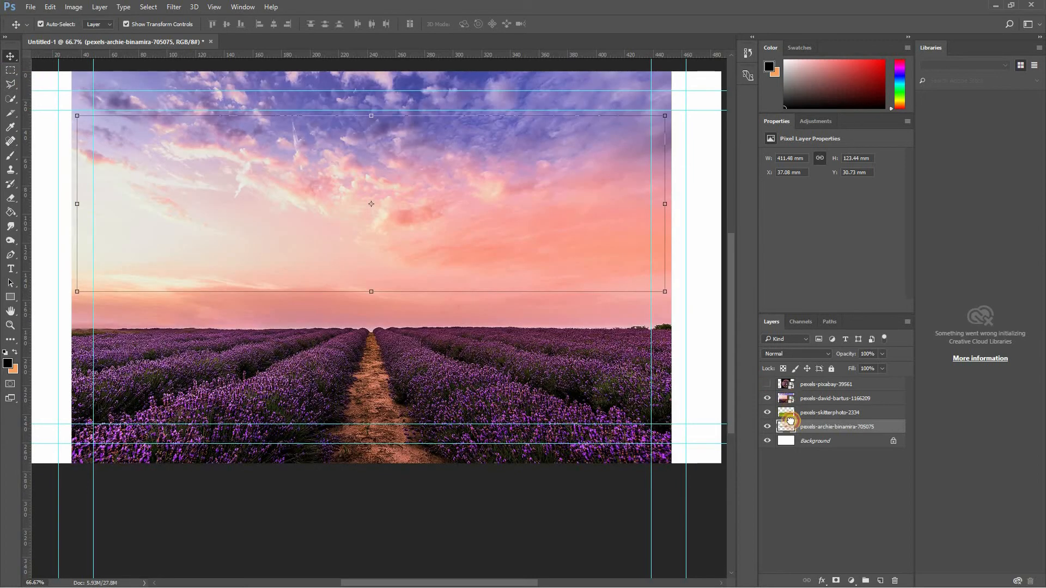
drag(791, 421, 830, 428)
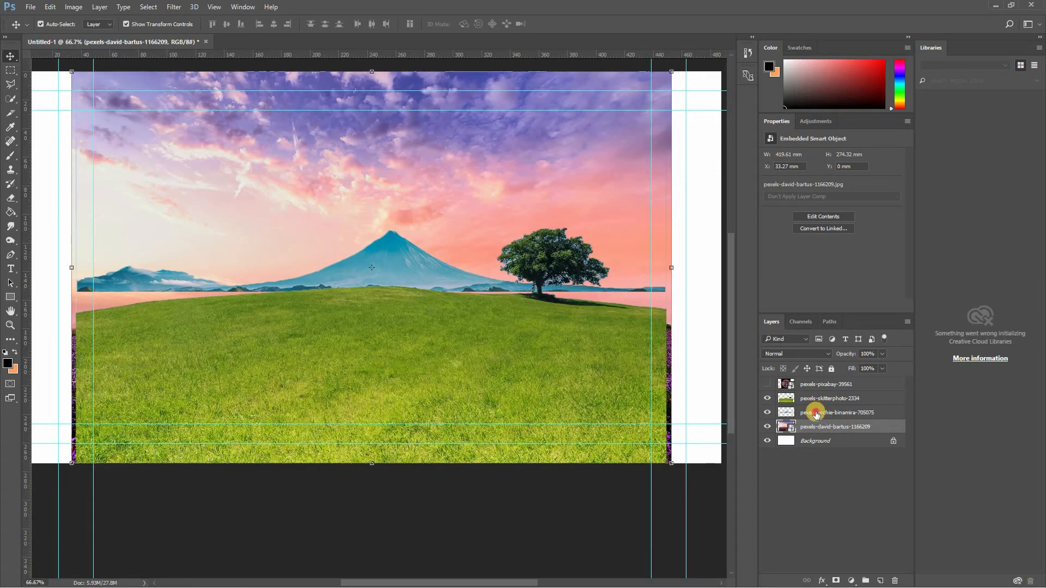
- Lower the mountain layer so its base hides behind the hill, and nudge the sunset sky layer up about 3 mm
click(815, 414)
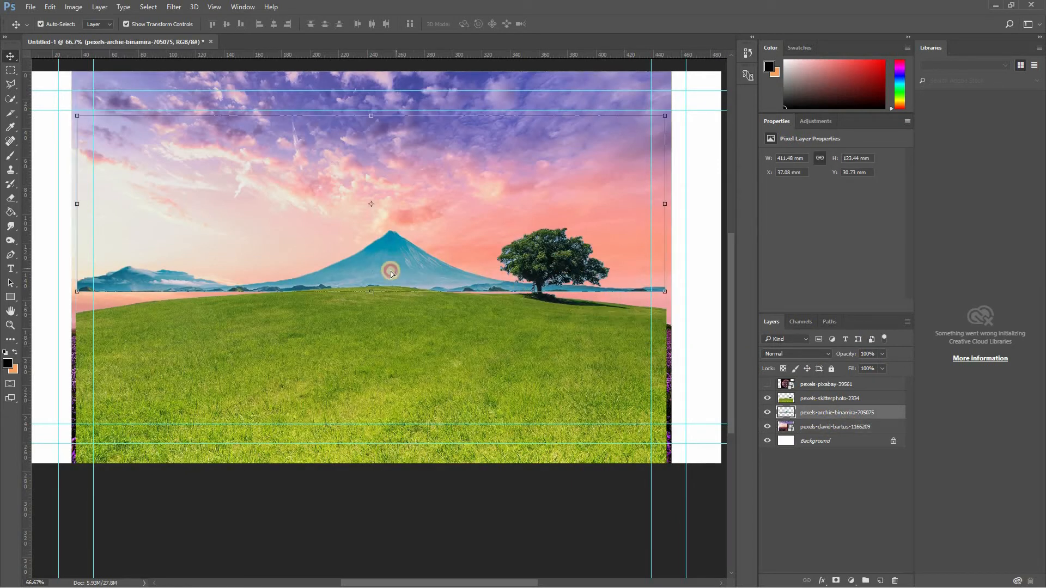
drag(391, 273, 390, 289)
mouse_move(435, 191)
mouse_down()
mouse_move(433, 203)
mouse_move(436, 185)
mouse_up()
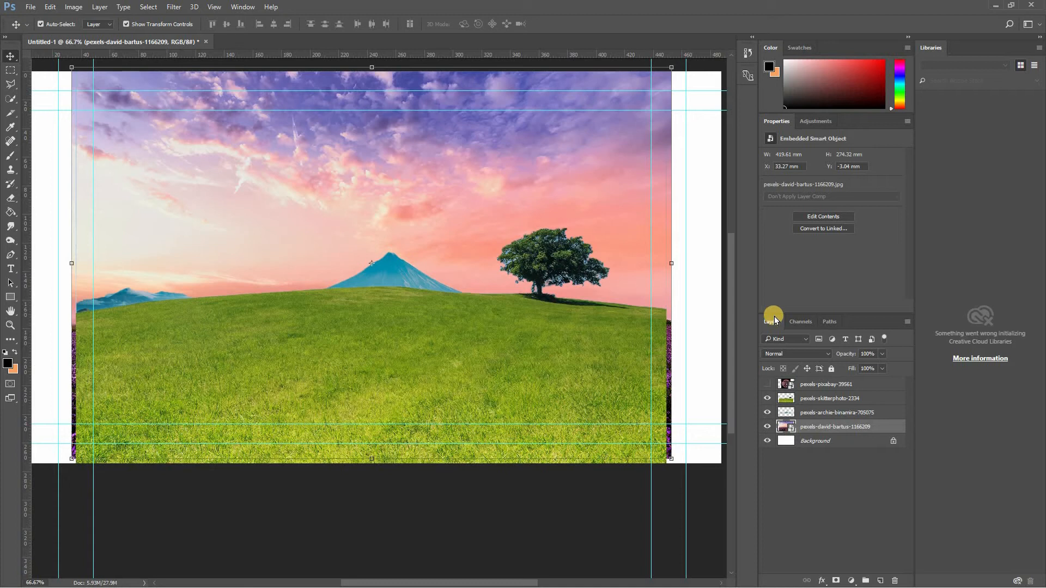
- Move the pexels-pixabay-39561 sun layer beneath the sunset sky layer, directly above Background, and leave it visible
click(765, 386)
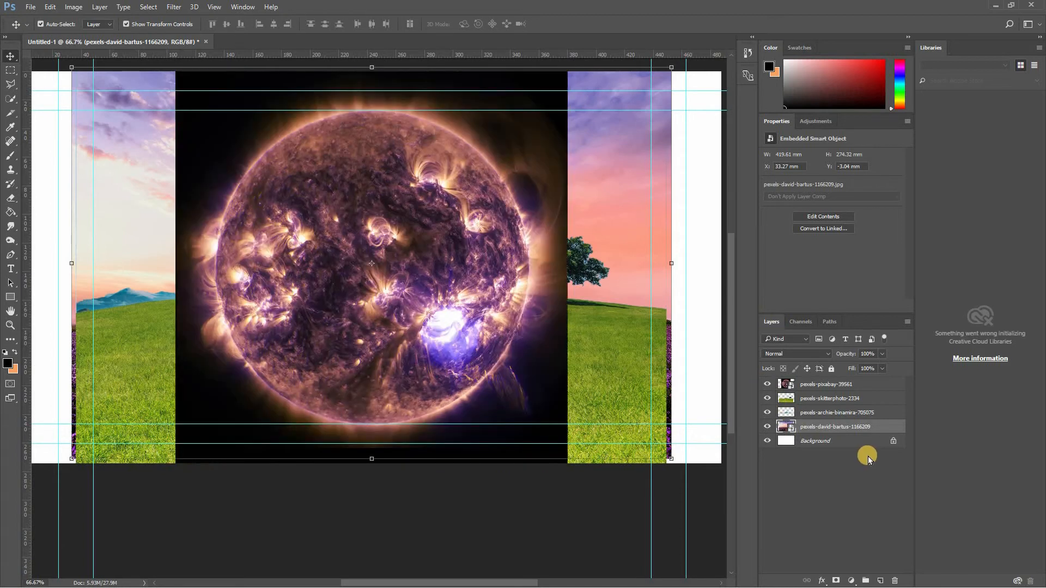
click(824, 391)
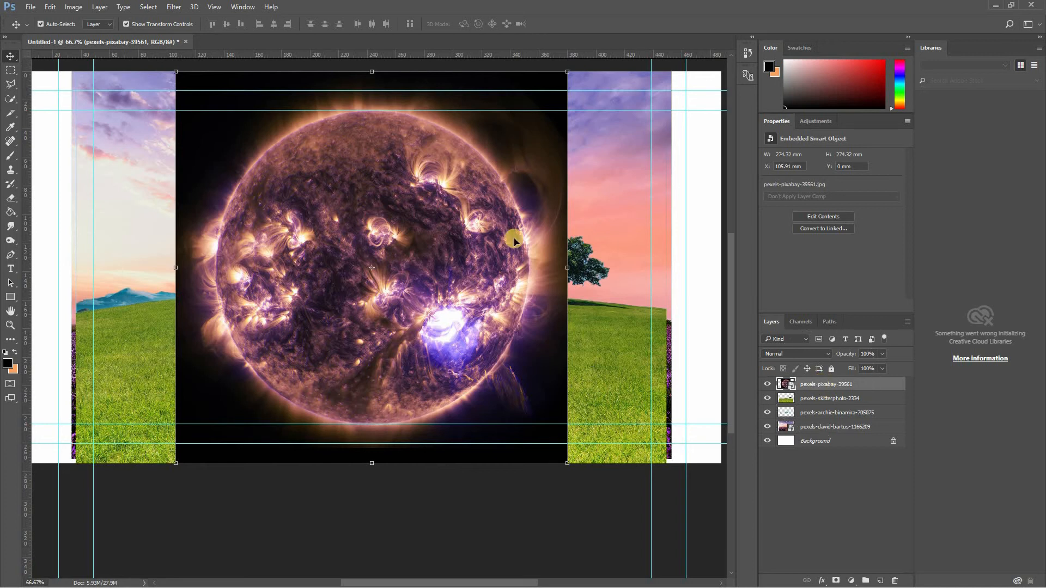
click(768, 386)
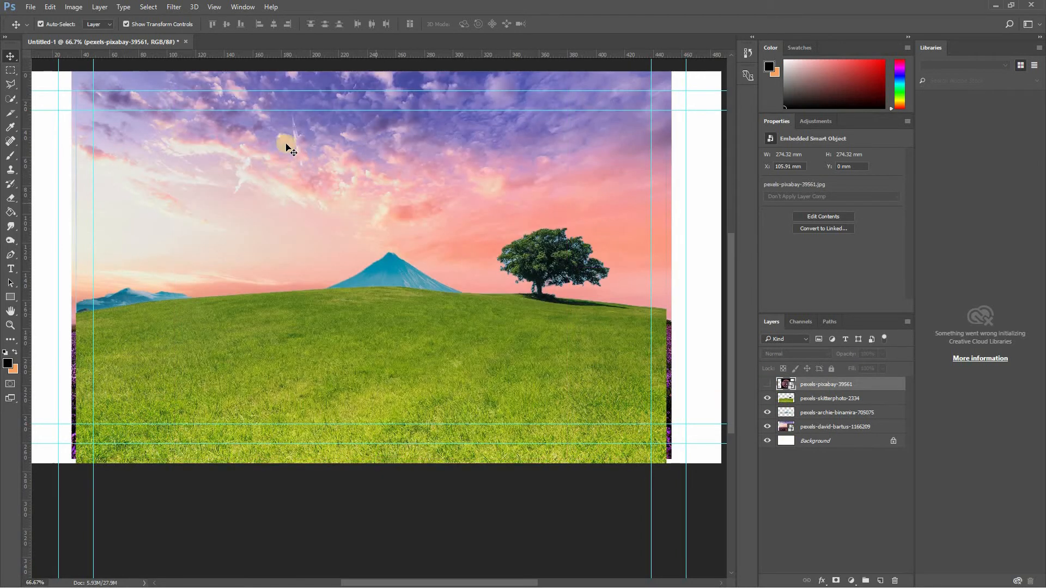
drag(786, 385, 797, 433)
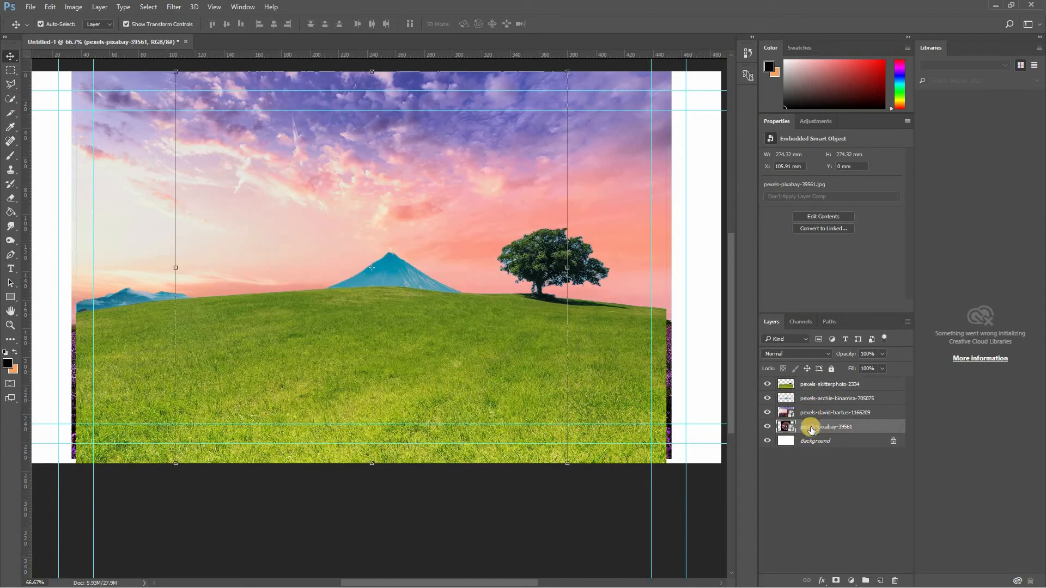
- Compare blend modes such as Color Burn, Color Dodge and Screen on the sunset sky layer and set it to Lighten
click(786, 354)
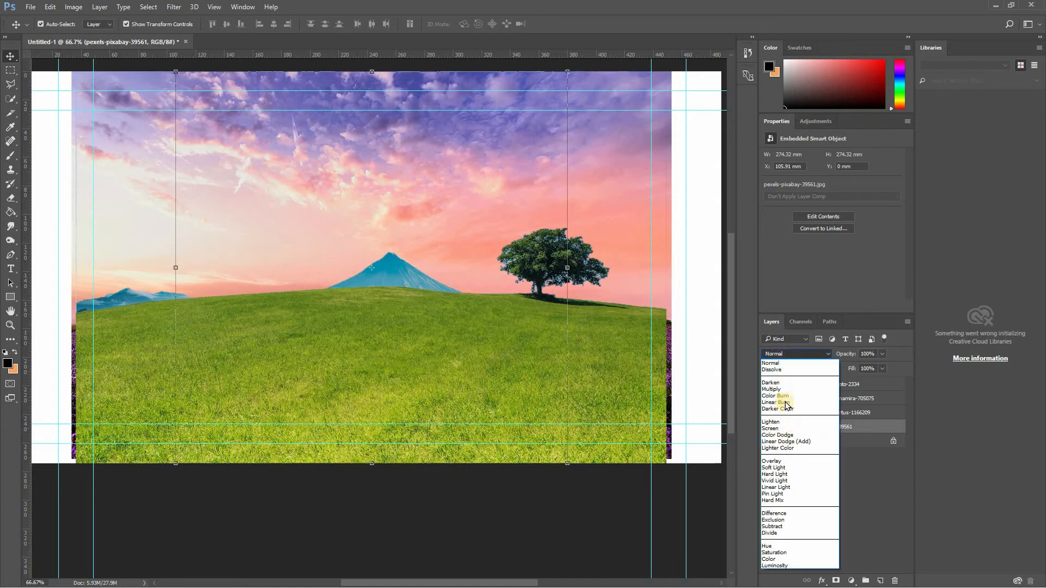
click(785, 384)
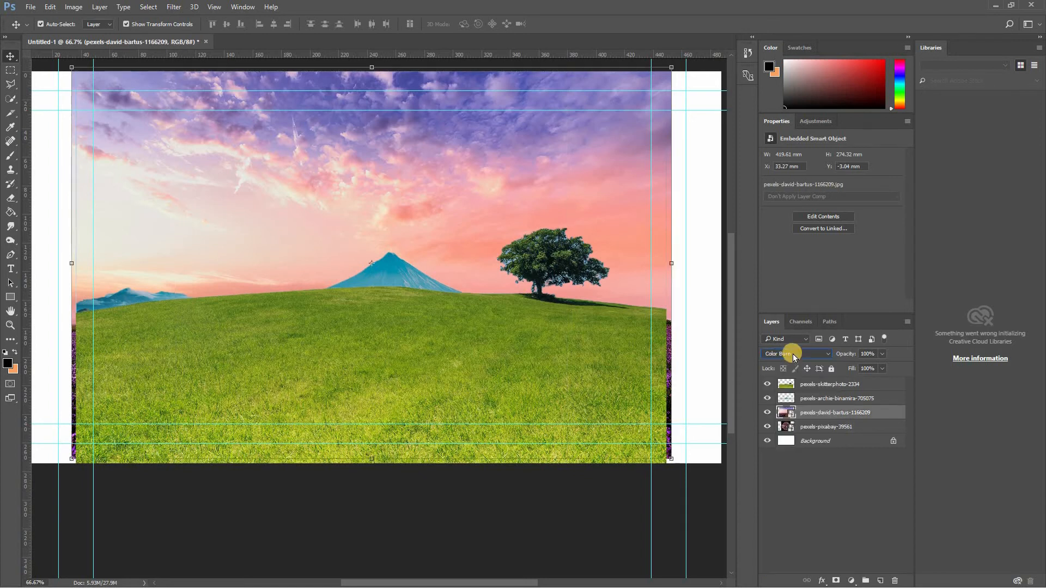
scroll(792, 353, down, 4)
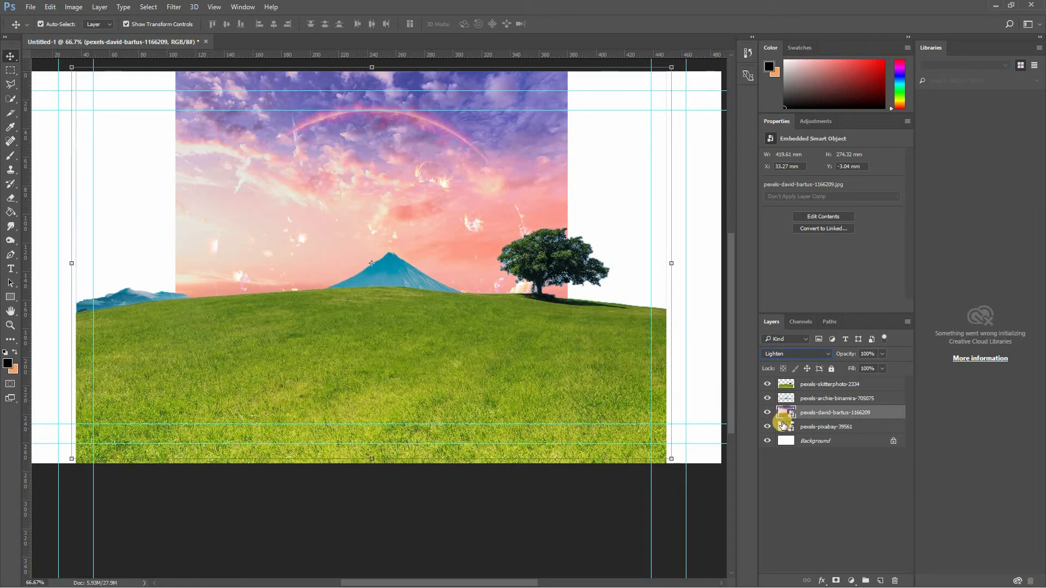
scroll(785, 354, down, 4)
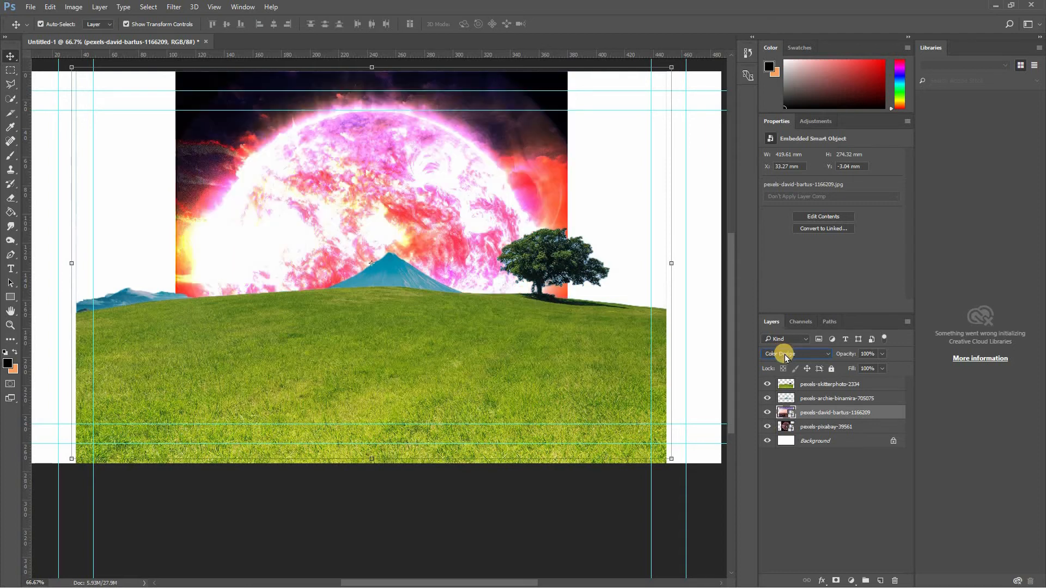
scroll(785, 354, up, 2)
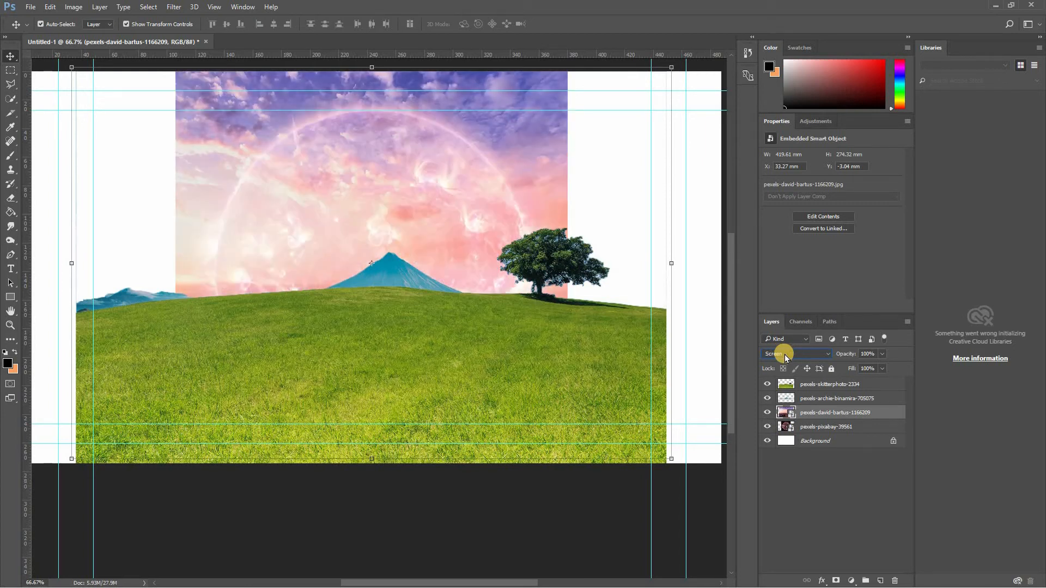
scroll(784, 354, up, 1)
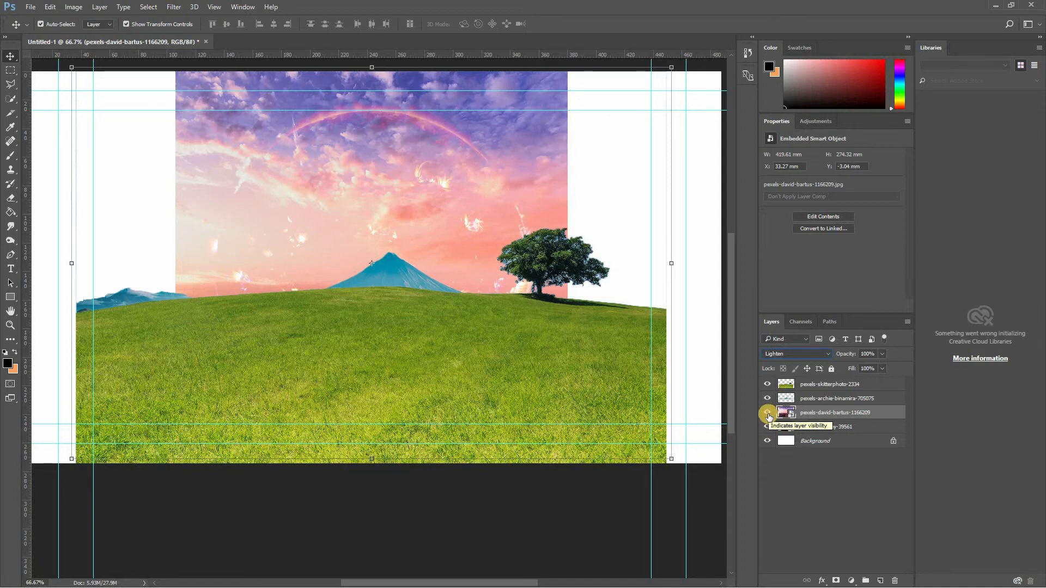
- Hide the sunset sky layer and rasterize the pexels-pixabay-39561 sun layer for painting with the Brush
click(768, 414)
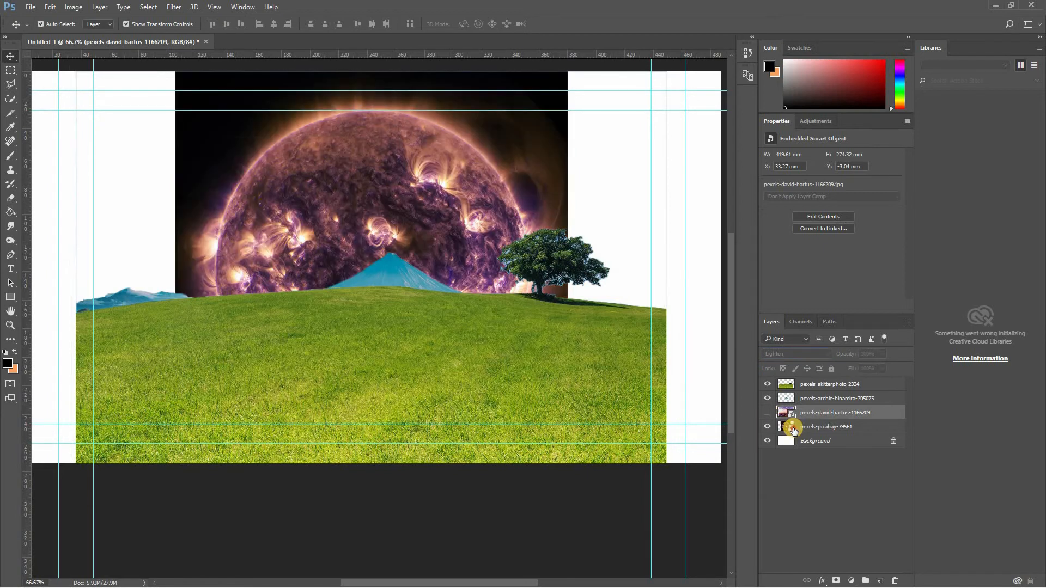
click(792, 429)
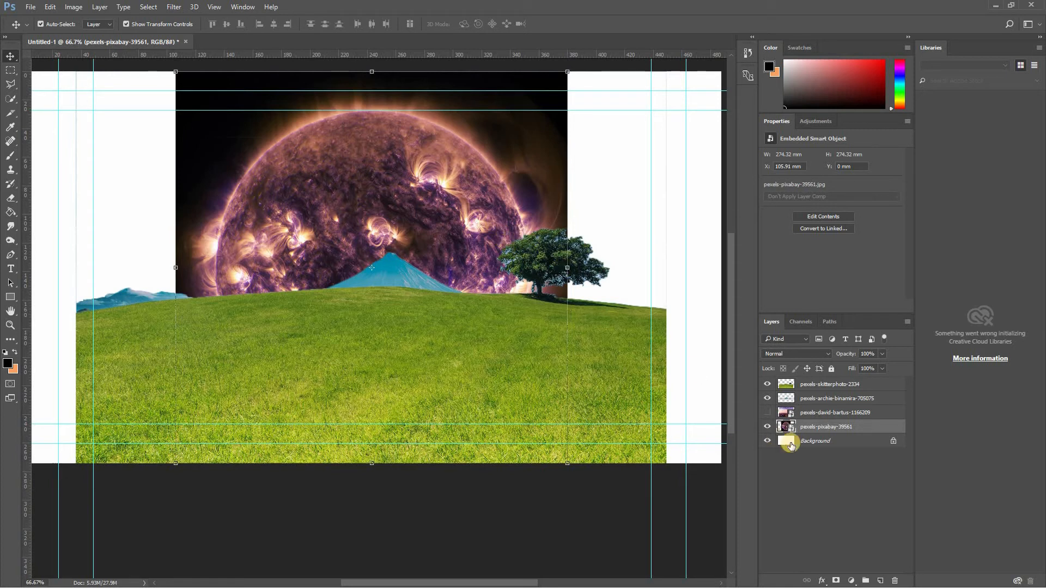
key(b)
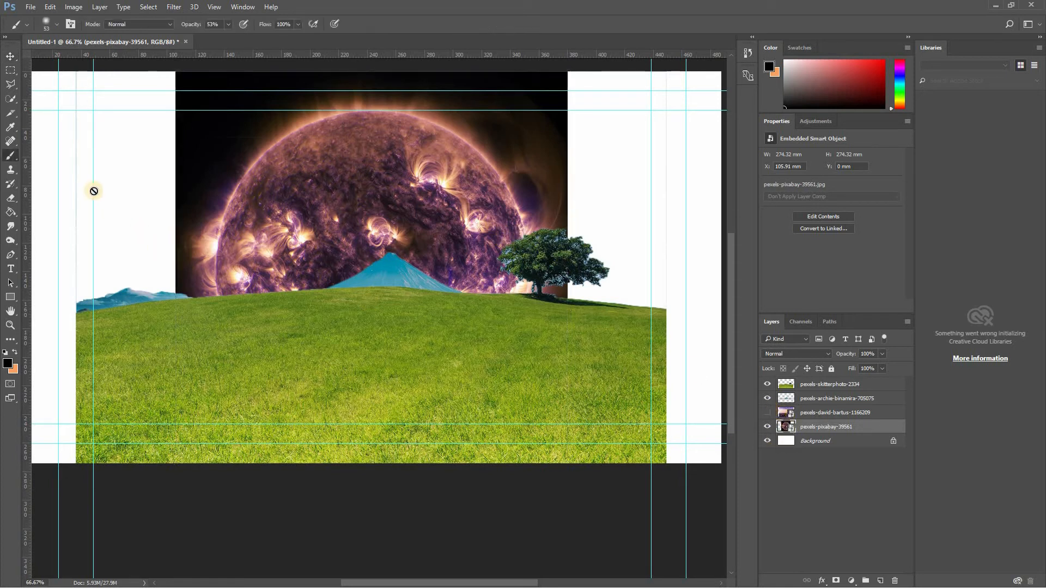
click(767, 413)
click(396, 179)
click(499, 231)
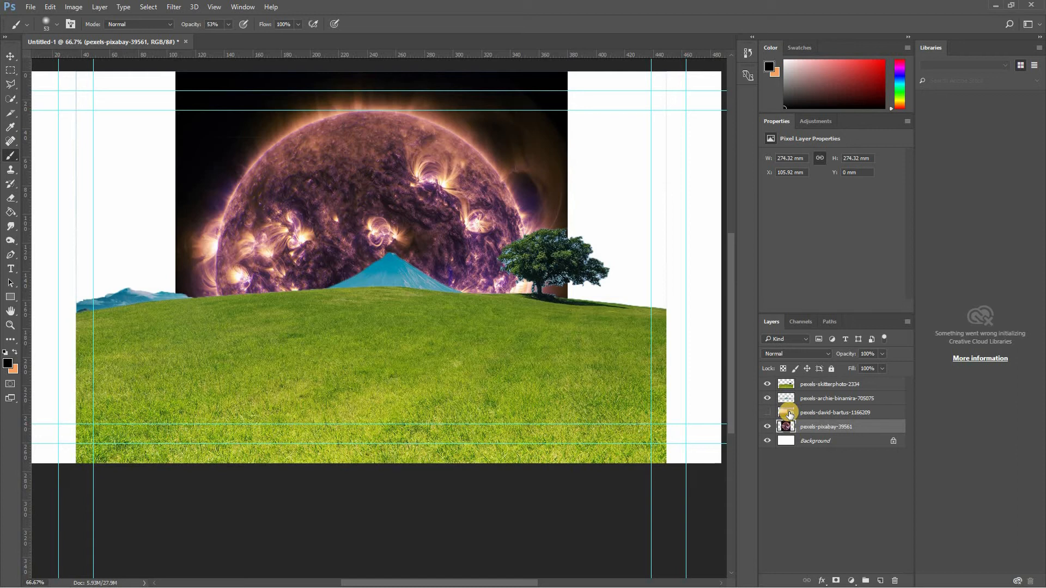
- Show the sunset sky layer again and make the sun layer active for brushing out its bright spots
click(789, 414)
click(767, 413)
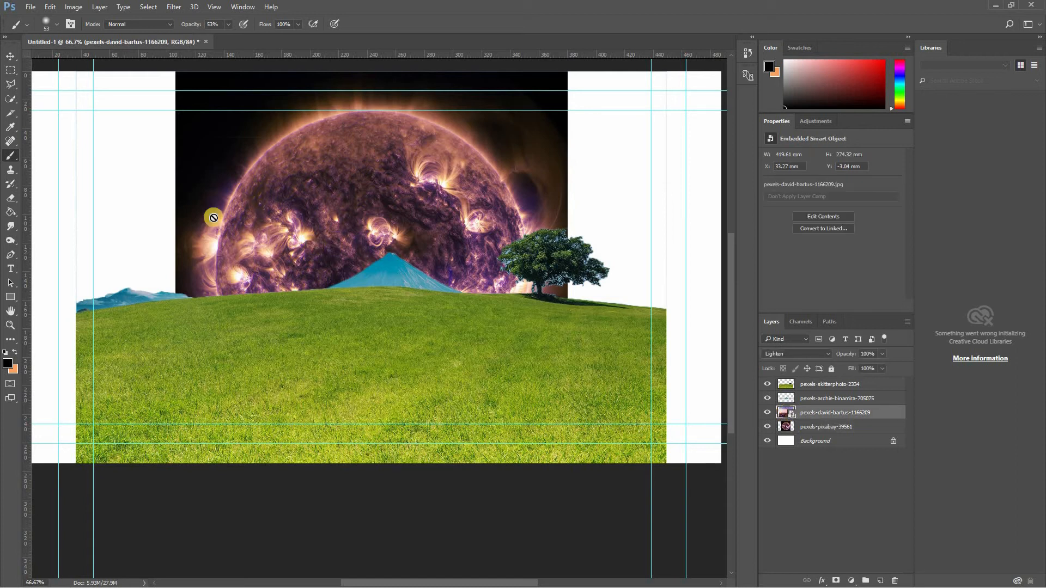
scroll(240, 213, up, 2)
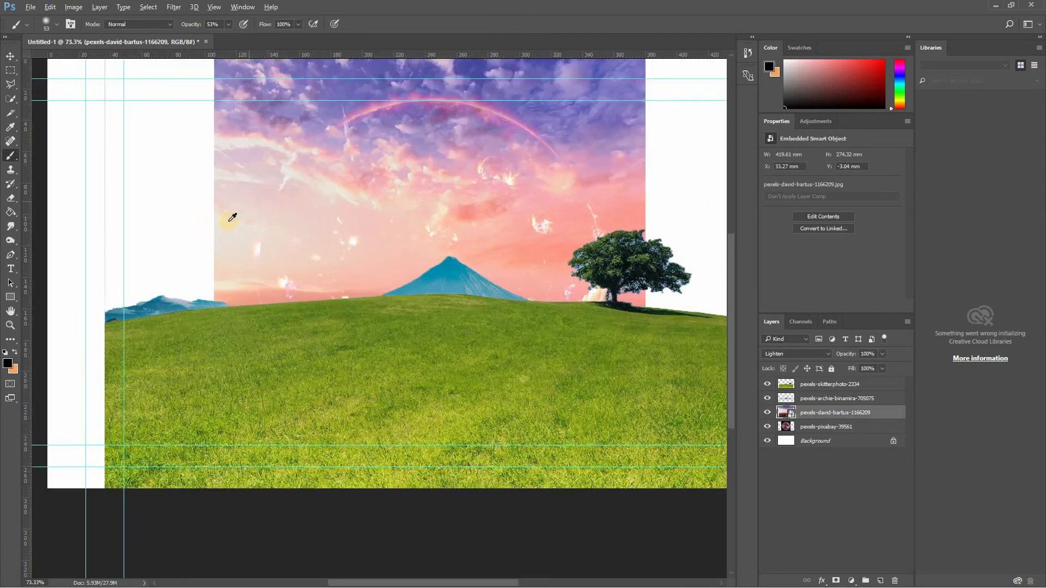
scroll(234, 217, up, 7)
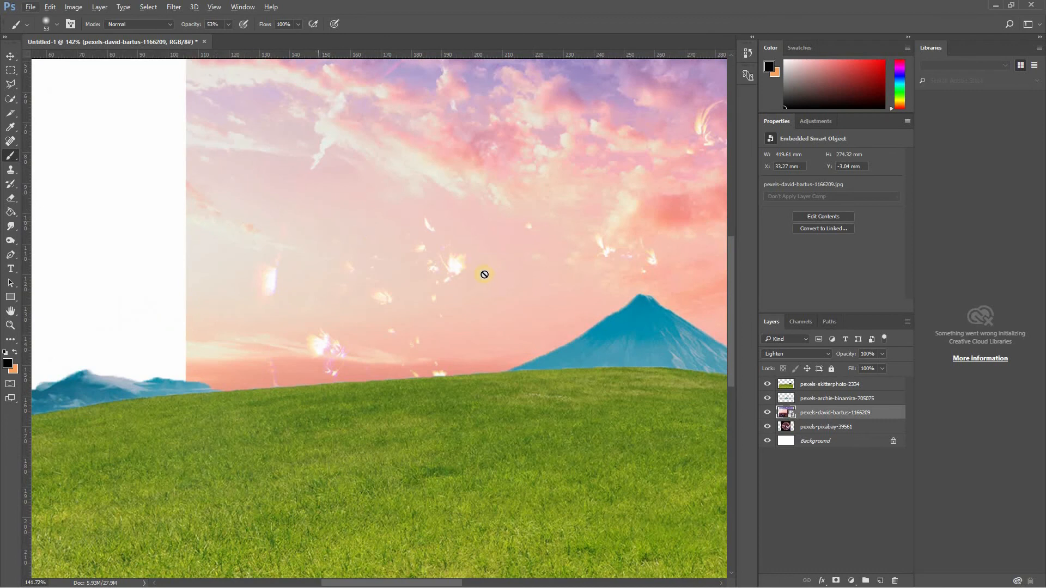
key(v)
click(793, 429)
key(b)
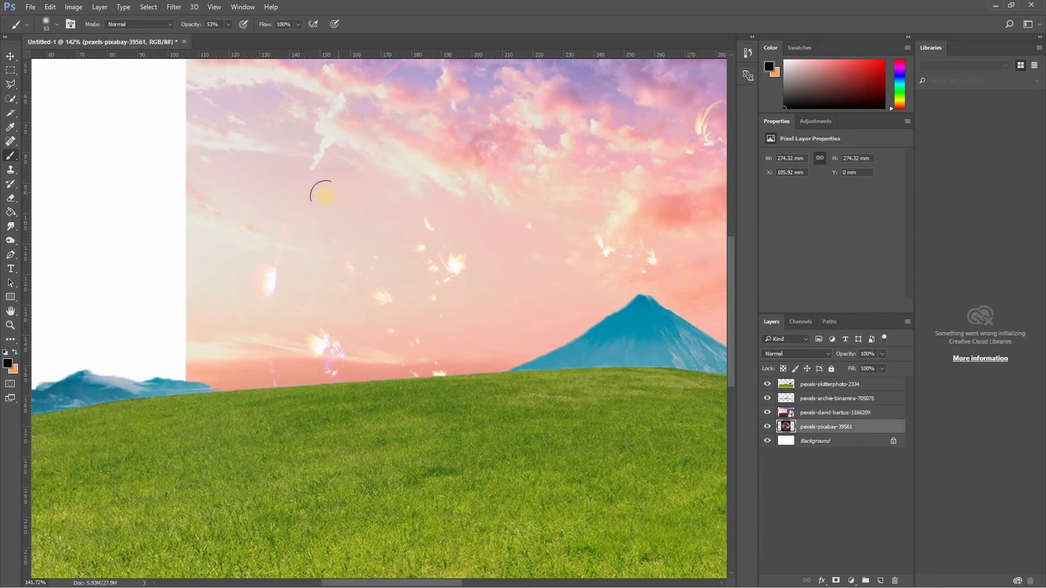
- Set a soft 40 px brush with 0% hardness and black (000000) as the foreground color
right_click(321, 191)
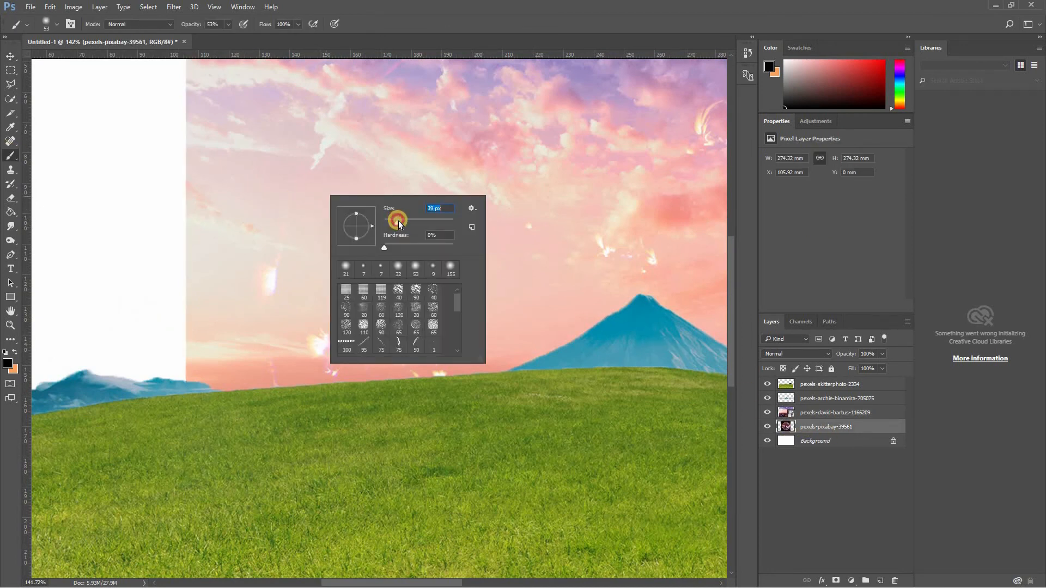
drag(399, 225, 400, 225)
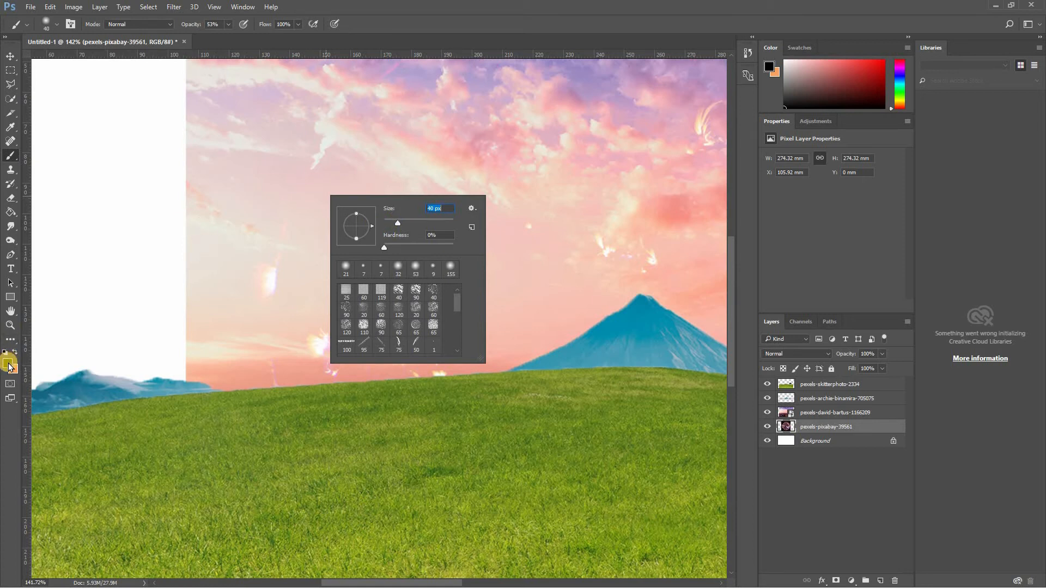
click(10, 364)
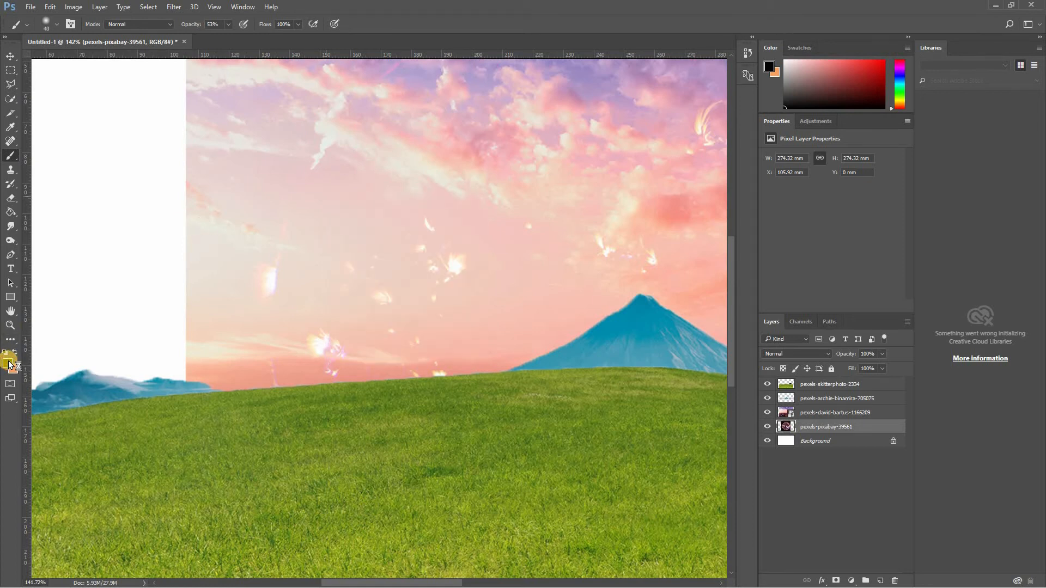
click(9, 364)
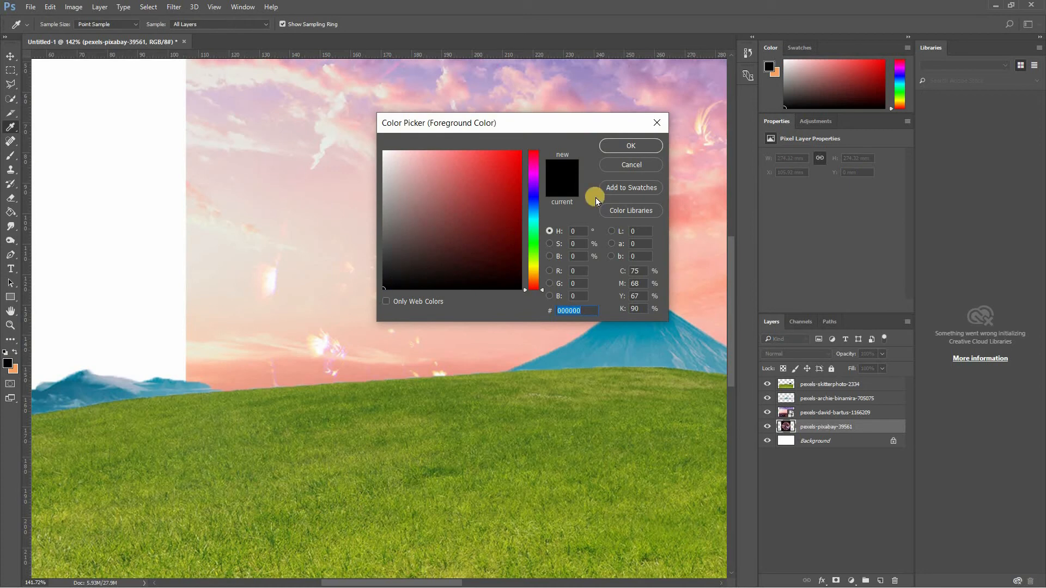
click(630, 146)
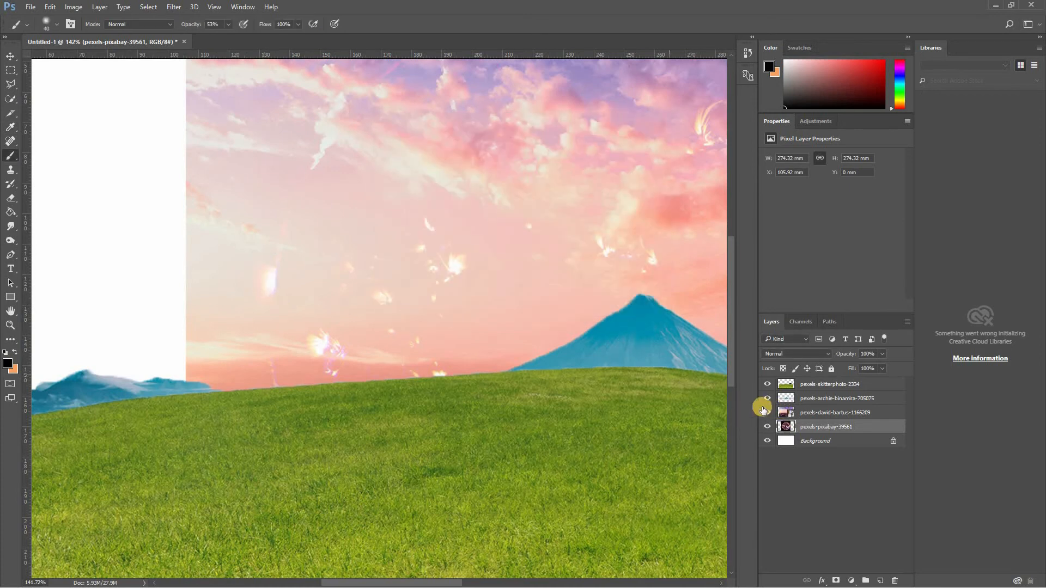
- Paint black over the sun layer's bright flares in the sky around the mountain and beside the tree, keeping the sun's glowing arc
click(767, 414)
click(767, 413)
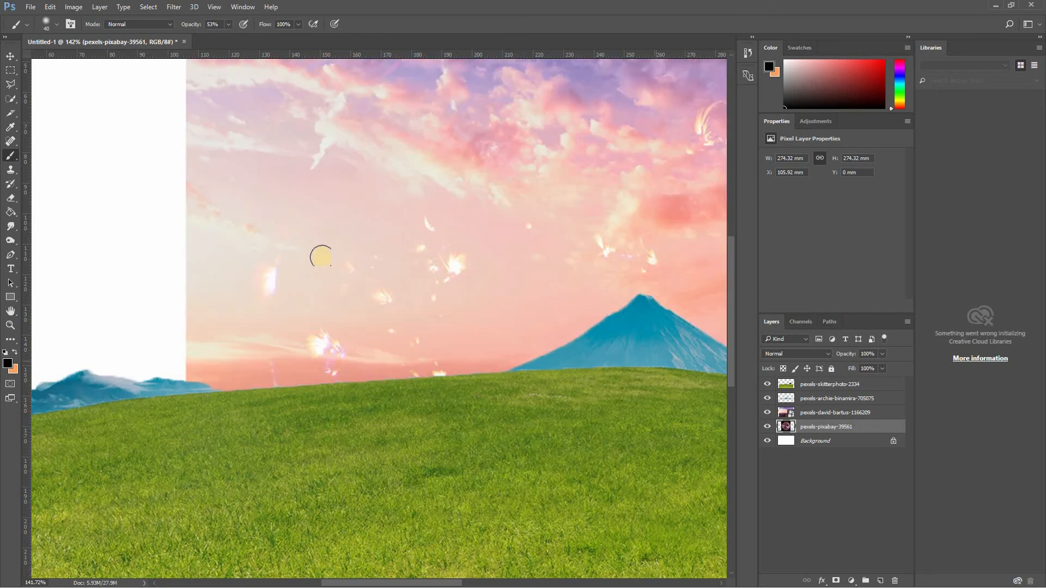
mouse_move(266, 278)
mouse_down()
mouse_move(283, 247)
mouse_move(281, 284)
mouse_up()
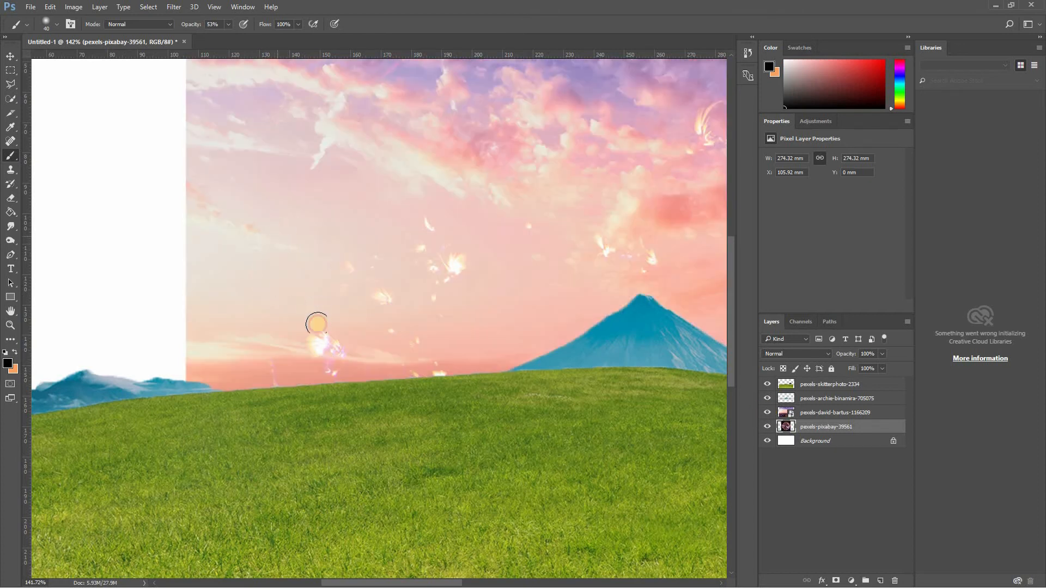
mouse_move(316, 323)
mouse_down()
mouse_move(332, 346)
mouse_move(298, 372)
mouse_move(276, 364)
mouse_move(437, 374)
mouse_move(428, 340)
mouse_up()
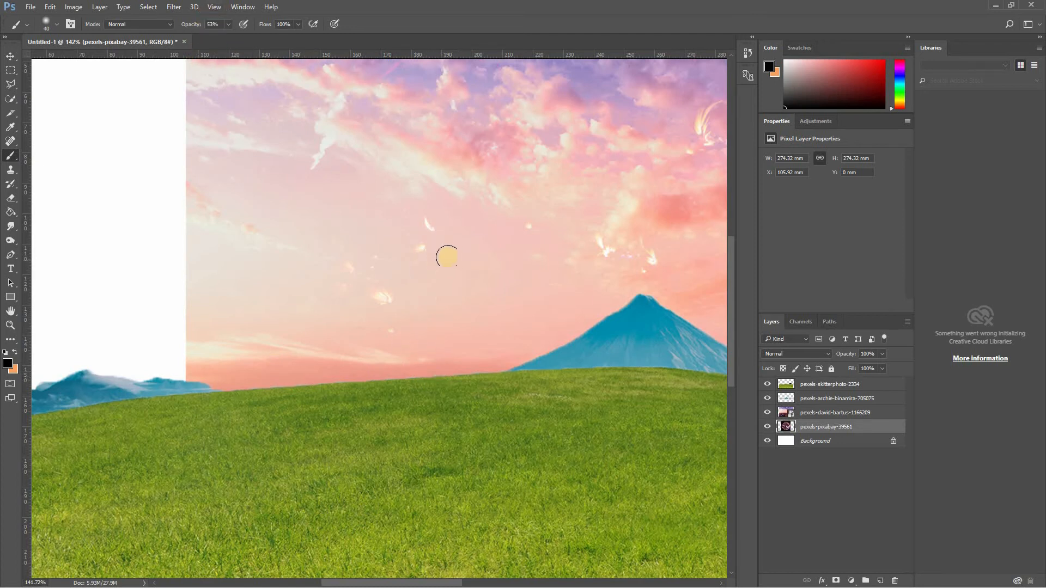
drag(382, 297, 365, 292)
mouse_move(391, 266)
mouse_down()
mouse_move(299, 284)
mouse_move(283, 301)
mouse_up()
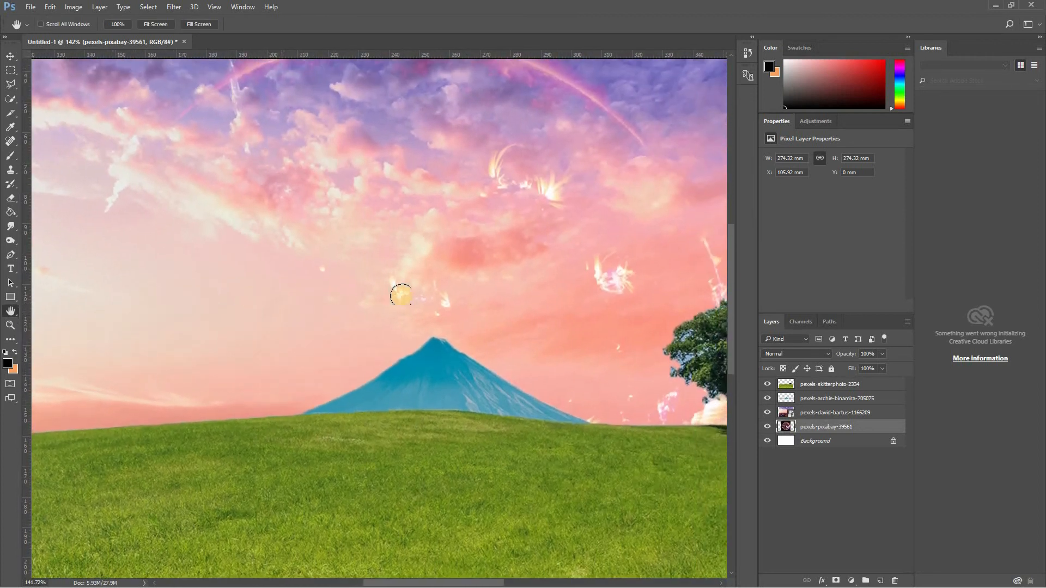
mouse_move(400, 296)
mouse_down()
mouse_move(342, 284)
mouse_move(385, 322)
mouse_up()
mouse_move(567, 310)
mouse_down()
mouse_move(566, 272)
mouse_move(594, 261)
mouse_move(577, 292)
mouse_move(552, 260)
mouse_move(700, 282)
mouse_move(691, 388)
mouse_move(673, 337)
mouse_move(675, 273)
mouse_up()
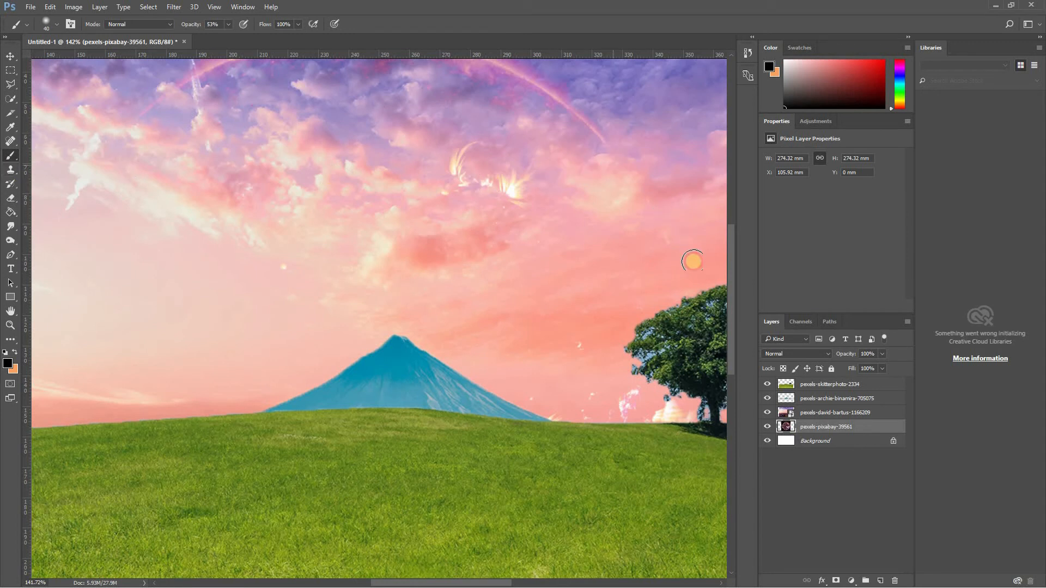
mouse_move(488, 209)
mouse_down()
mouse_move(516, 175)
mouse_move(421, 160)
mouse_move(501, 221)
mouse_move(438, 143)
mouse_move(474, 216)
mouse_move(451, 154)
mouse_up()
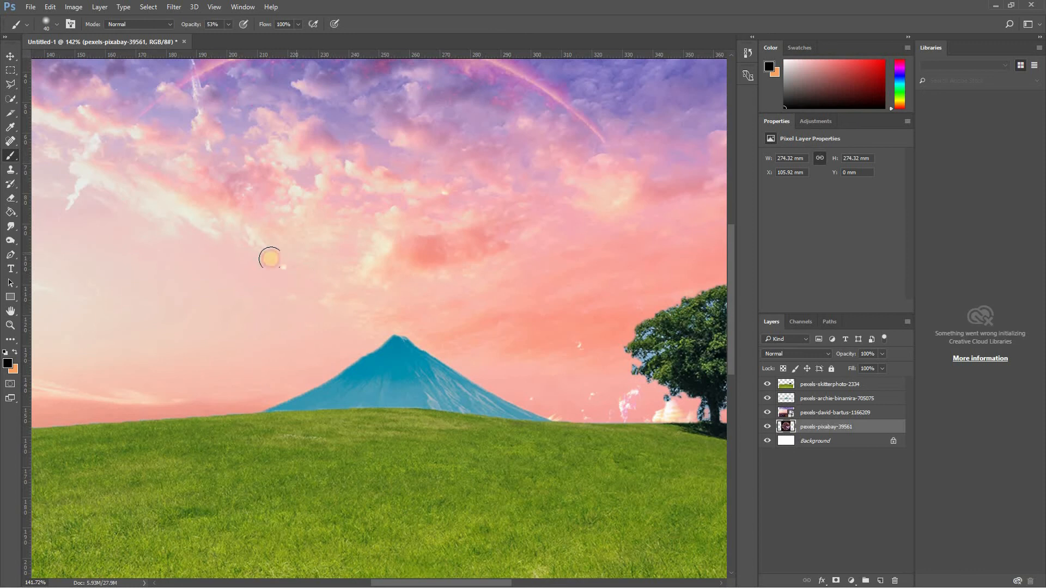
mouse_move(577, 397)
mouse_down()
mouse_move(589, 425)
mouse_move(613, 426)
mouse_move(576, 344)
mouse_move(534, 383)
mouse_move(538, 414)
mouse_up()
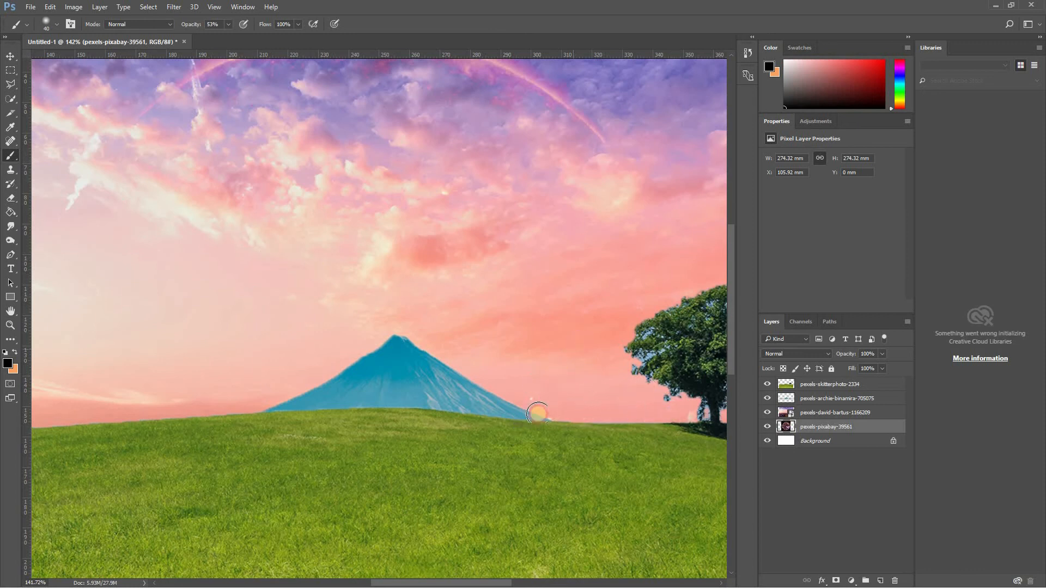
- Select the sunset sky and sun layers together and scale them proportionally from the center to about 150%
key(z)
alt+click(334, 308)
alt+click(406, 341)
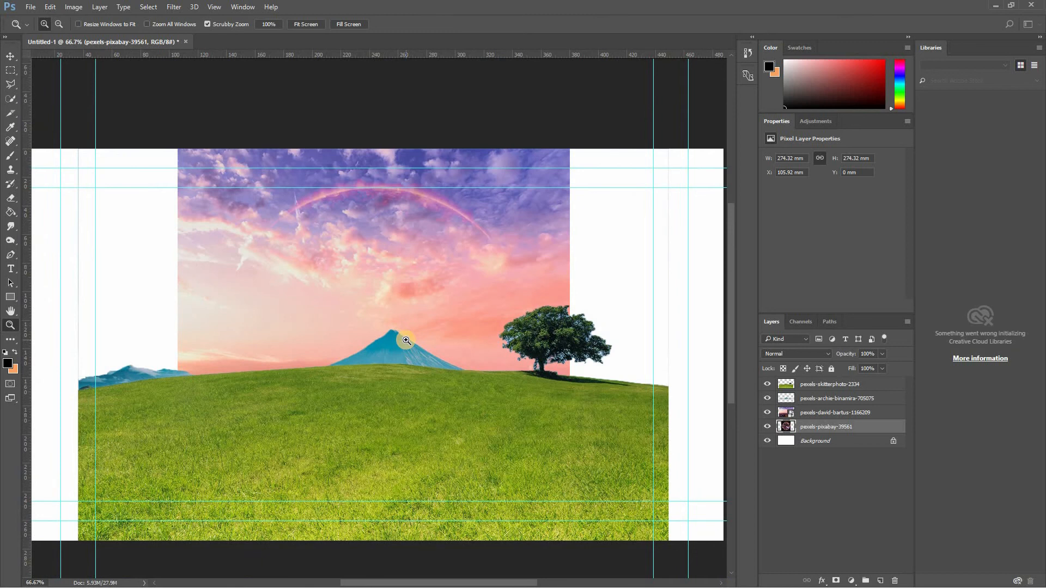
key(v)
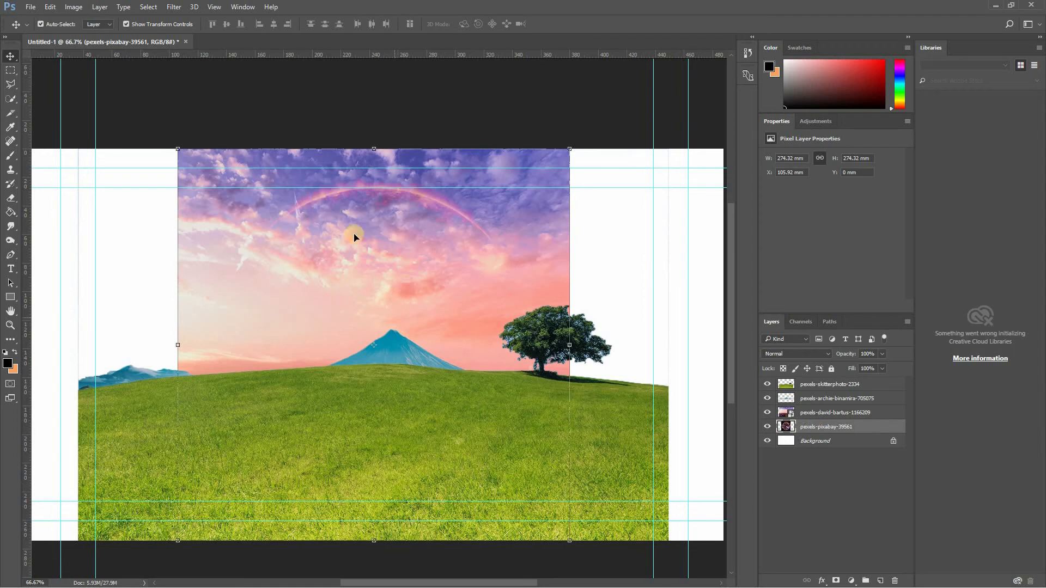
click(791, 418)
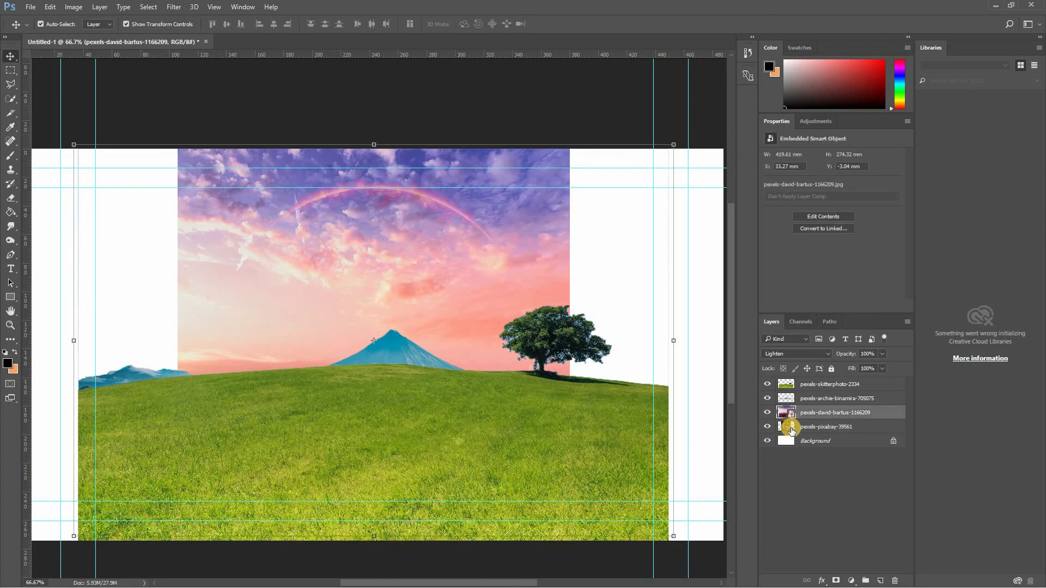
shift+click(791, 430)
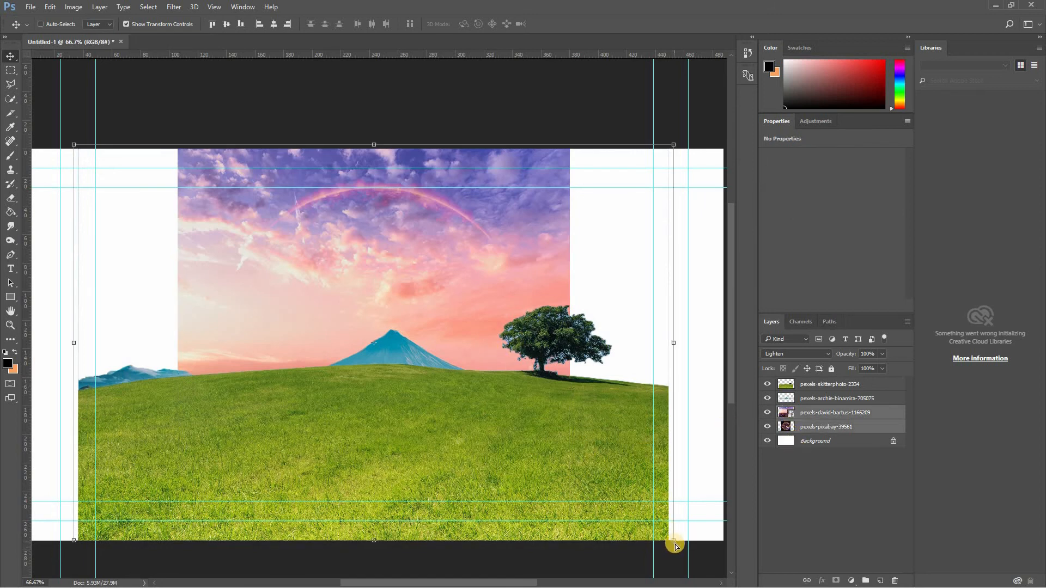
key(ctrl)
drag(675, 545, 616, 544)
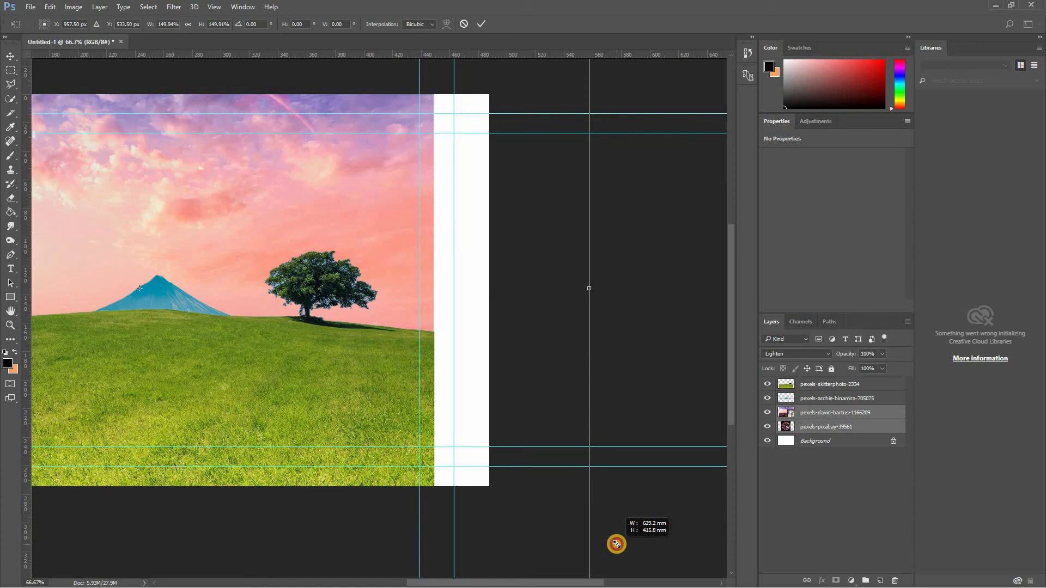
key(alt+shift)
mouse_move(616, 544)
mouse_down()
mouse_move(684, 544)
mouse_move(656, 540)
mouse_move(671, 542)
mouse_move(624, 561)
mouse_move(612, 541)
mouse_move(577, 523)
mouse_move(600, 533)
mouse_move(577, 537)
mouse_move(626, 560)
mouse_move(607, 555)
mouse_up()
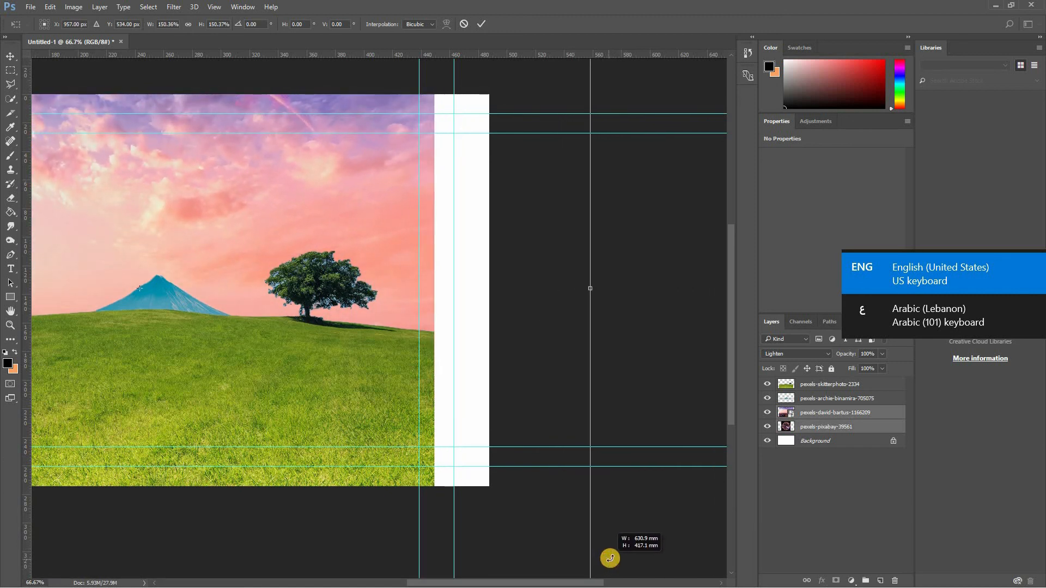
- Move the enlarged sunset sky and sun layers down about 260 px so the sun's arc lies above the mountain
scroll(566, 526, left, 8)
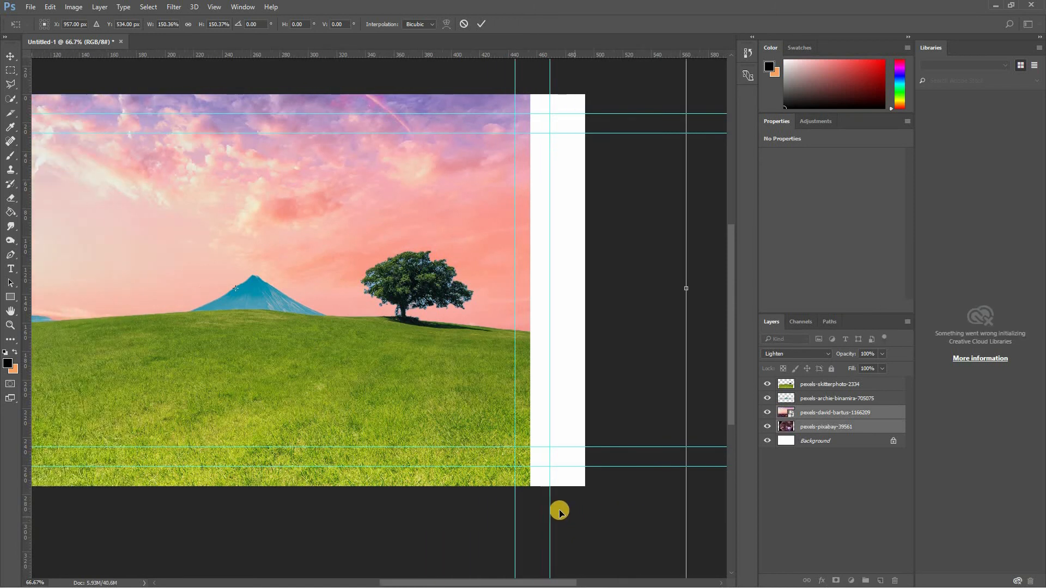
scroll(557, 521, right, 1)
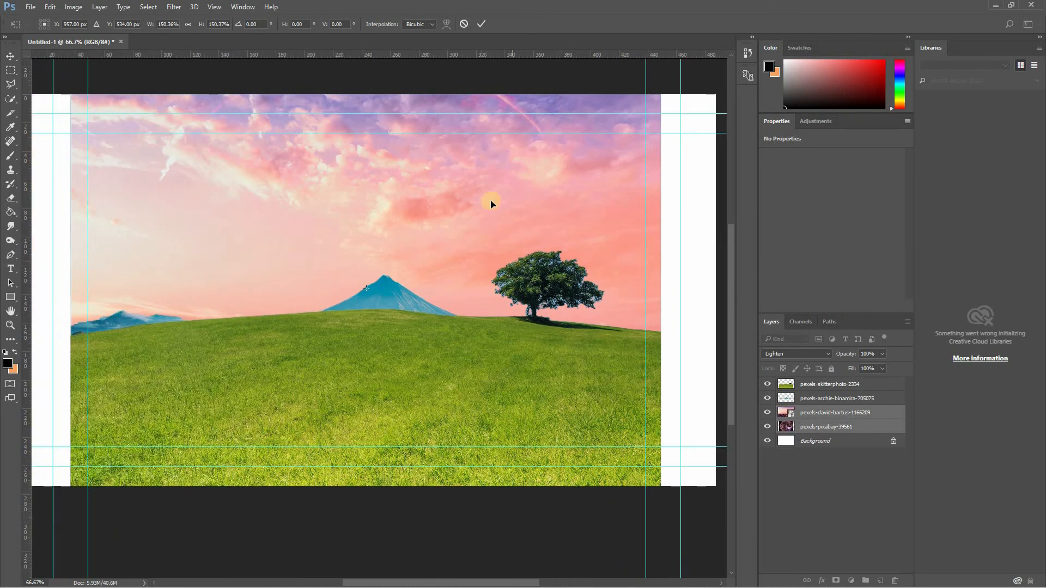
drag(484, 194, 476, 275)
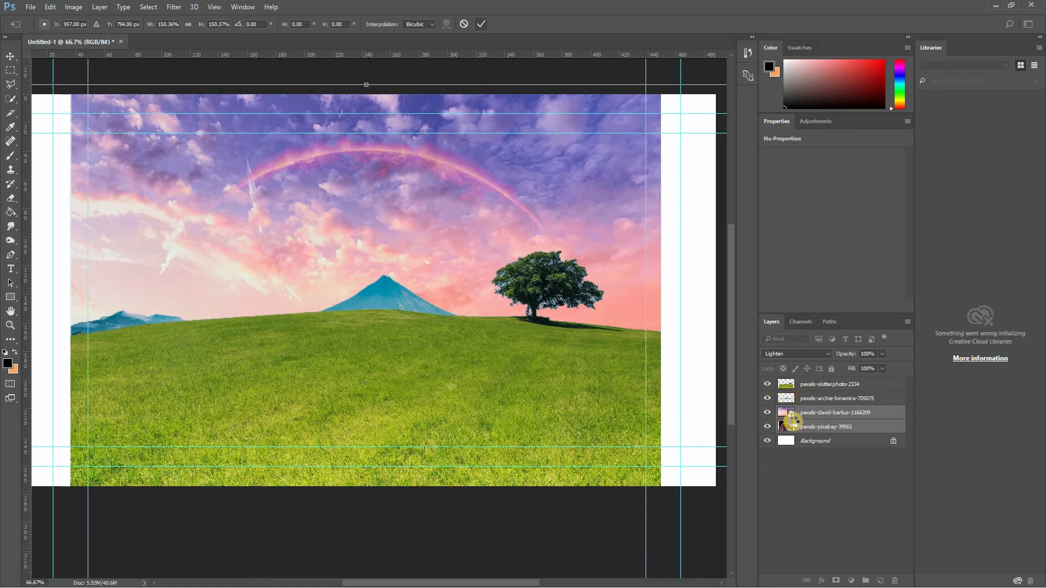
- Select all four photo layers and scale them from the center to about 120% so they cover the full canvas width
click(794, 383)
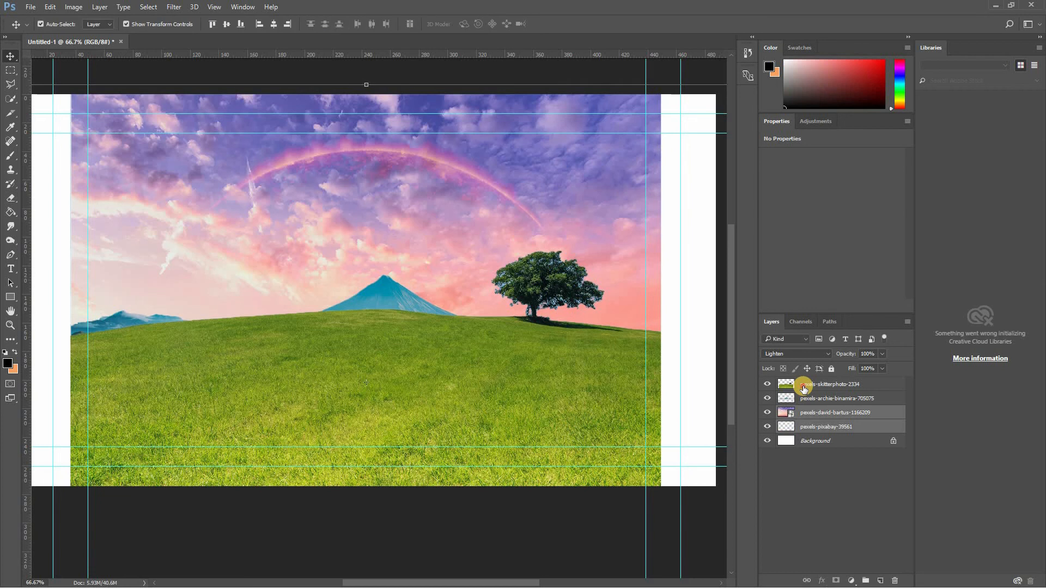
shift+click(805, 428)
key(ctrl+minus)
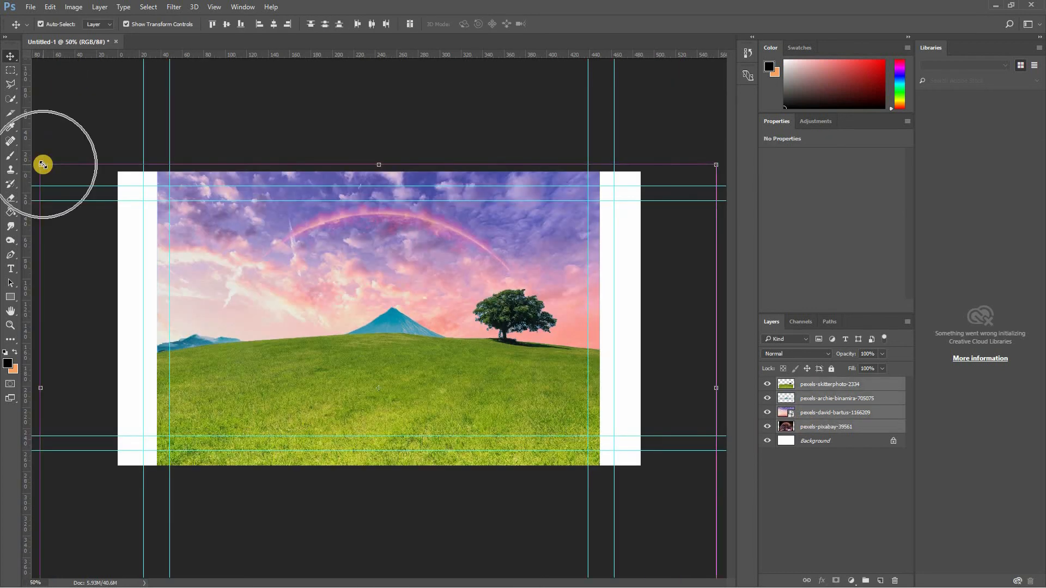
click(41, 164)
drag(11, 152, 2, 83)
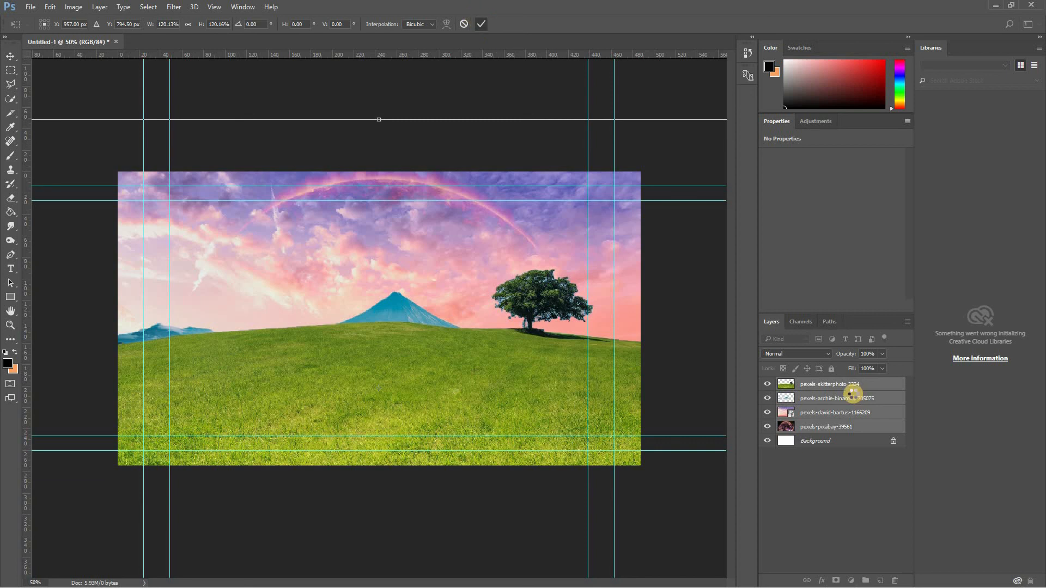
- Select the sunset sky and sun layers and lower them so the sun's whole arc sits below the canvas top edge
click(822, 412)
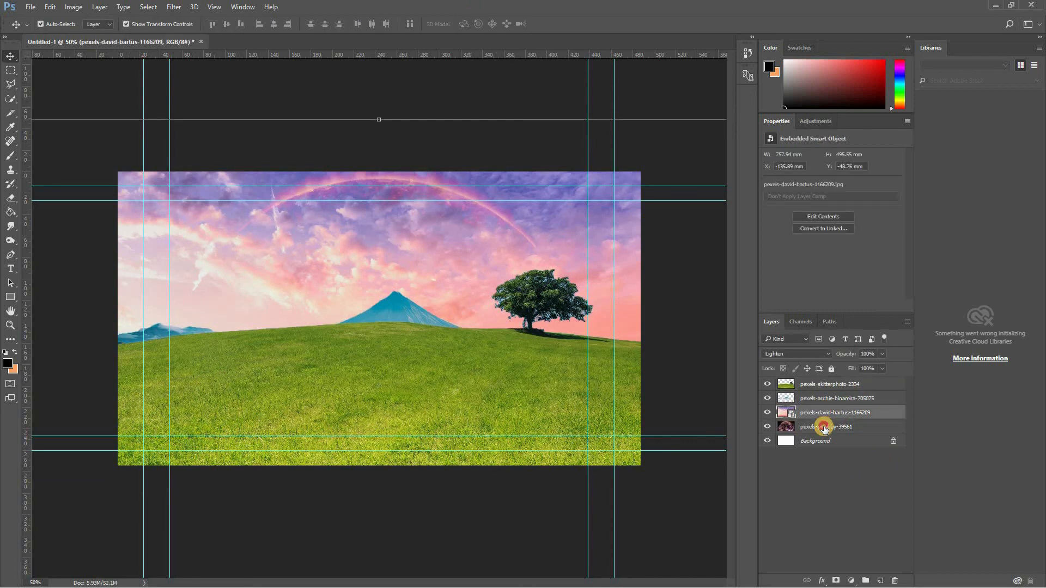
click(823, 428)
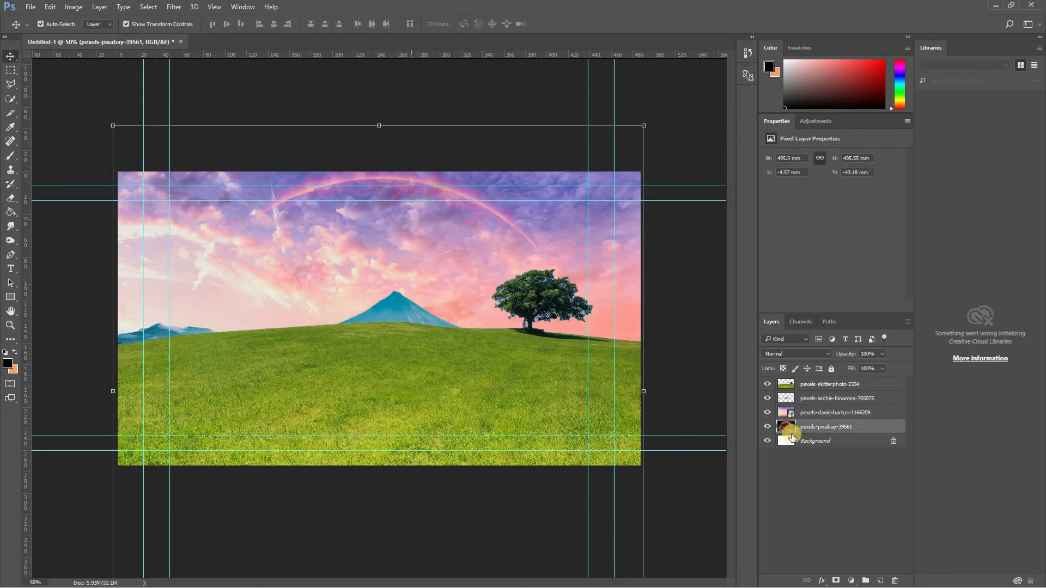
ctrl+click(798, 412)
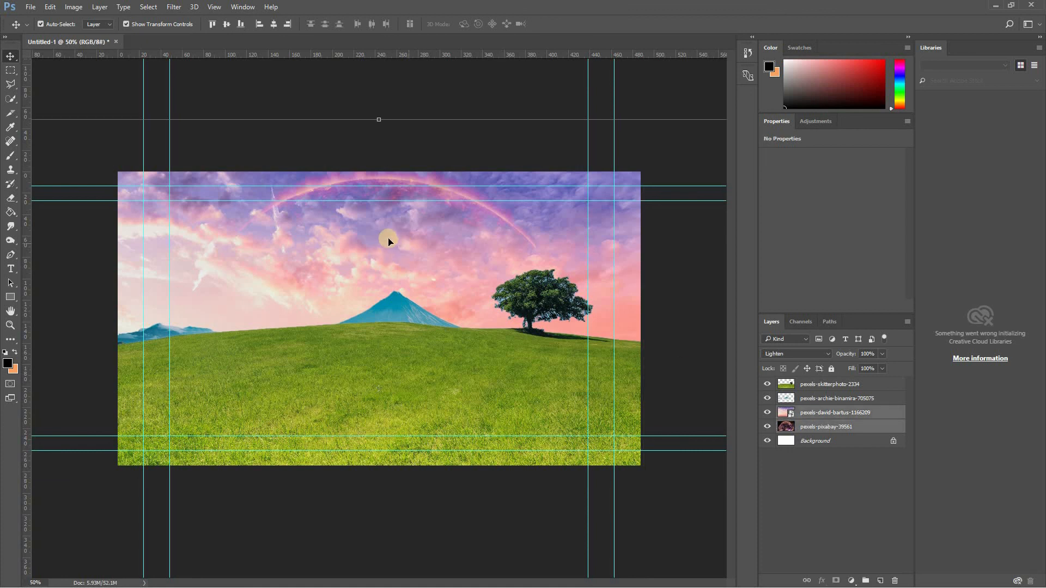
mouse_move(386, 248)
mouse_down()
mouse_move(387, 268)
mouse_move(389, 254)
mouse_up()
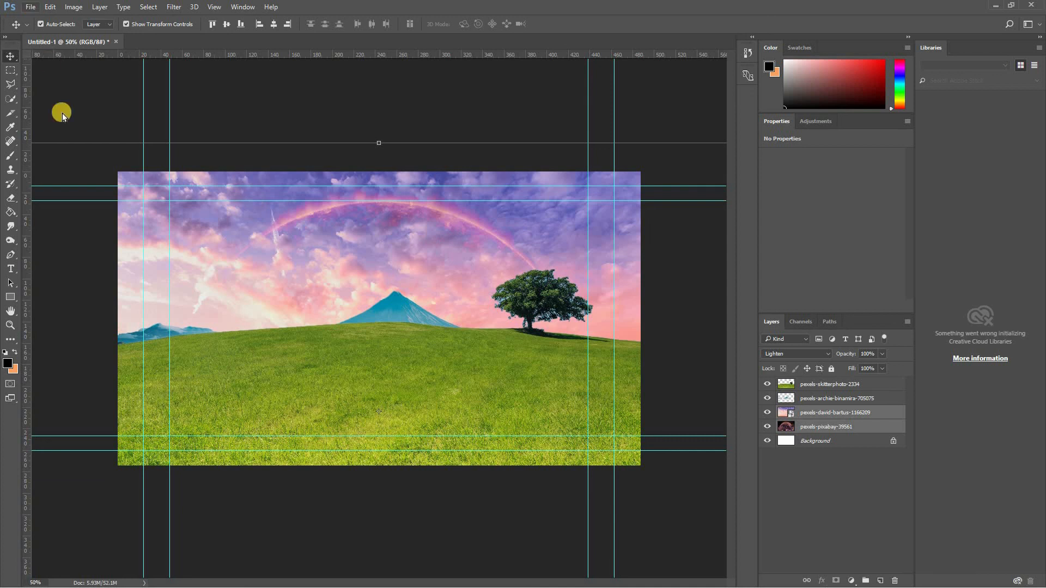
- Save the document as the Photoshop file Composition.psd in the Photoshop Tutorial folder on the Desktop
key(alt+f)
click(64, 146)
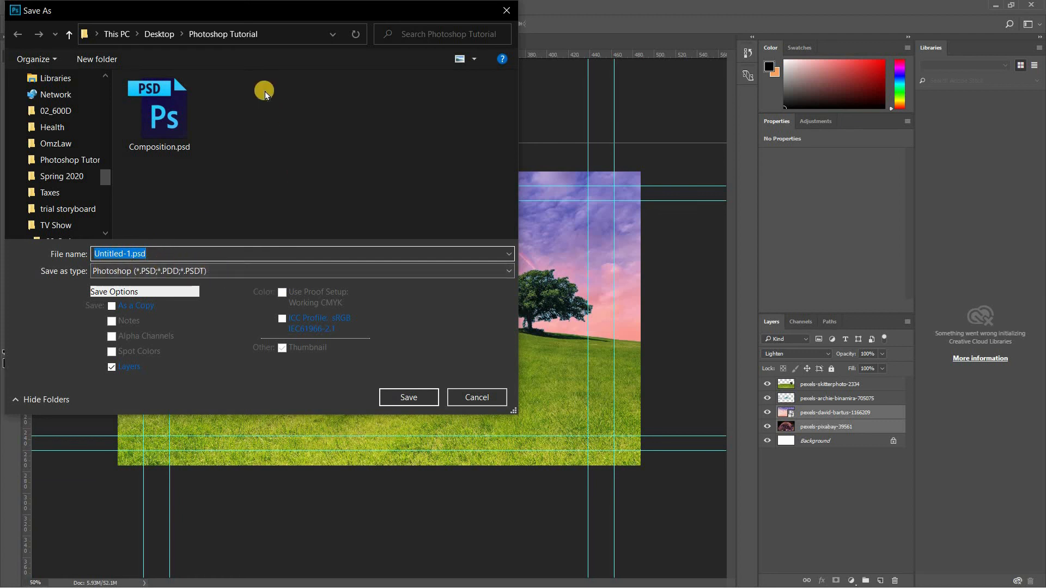
click(181, 105)
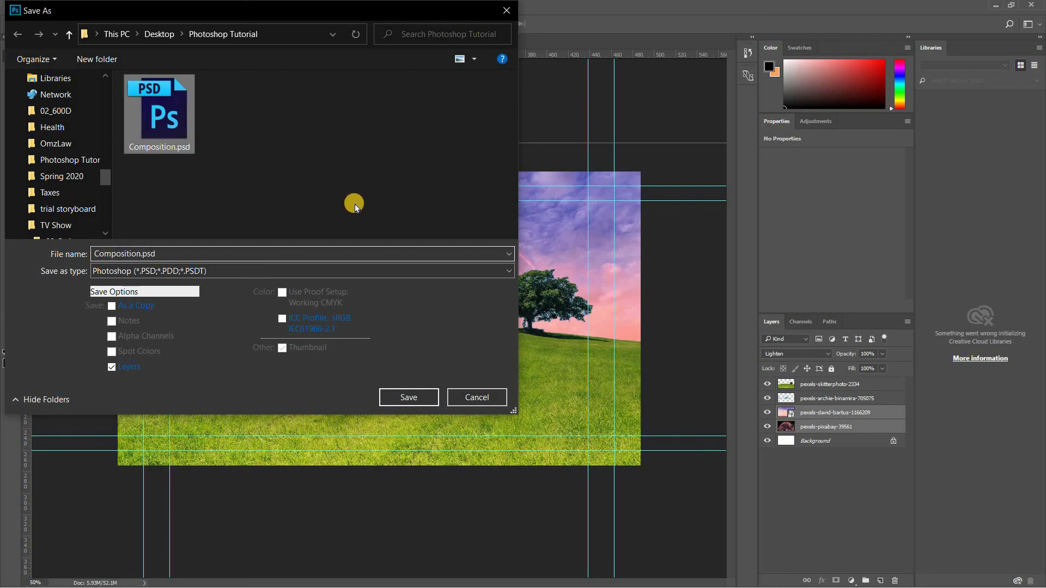
click(420, 398)
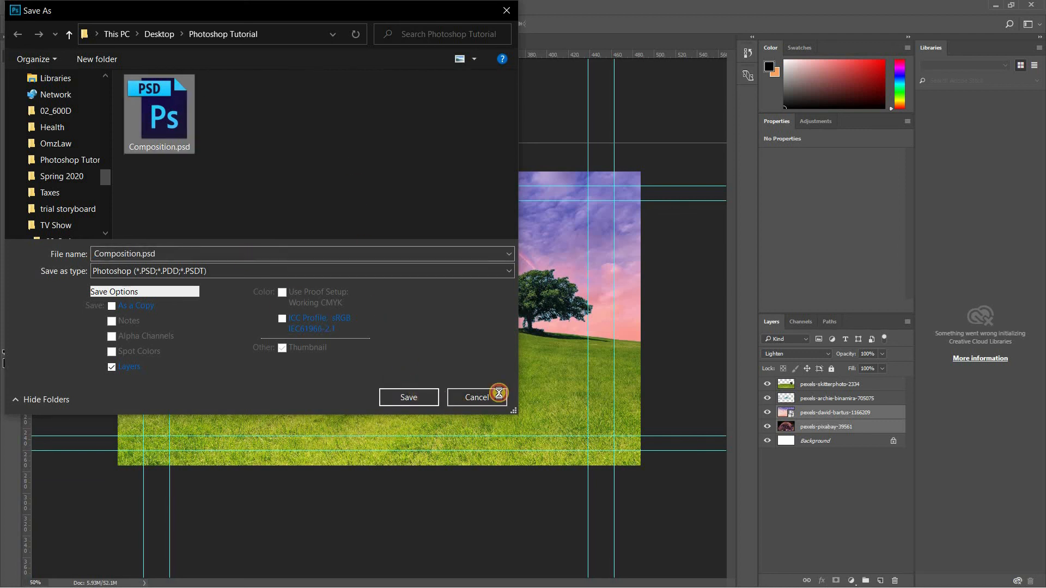